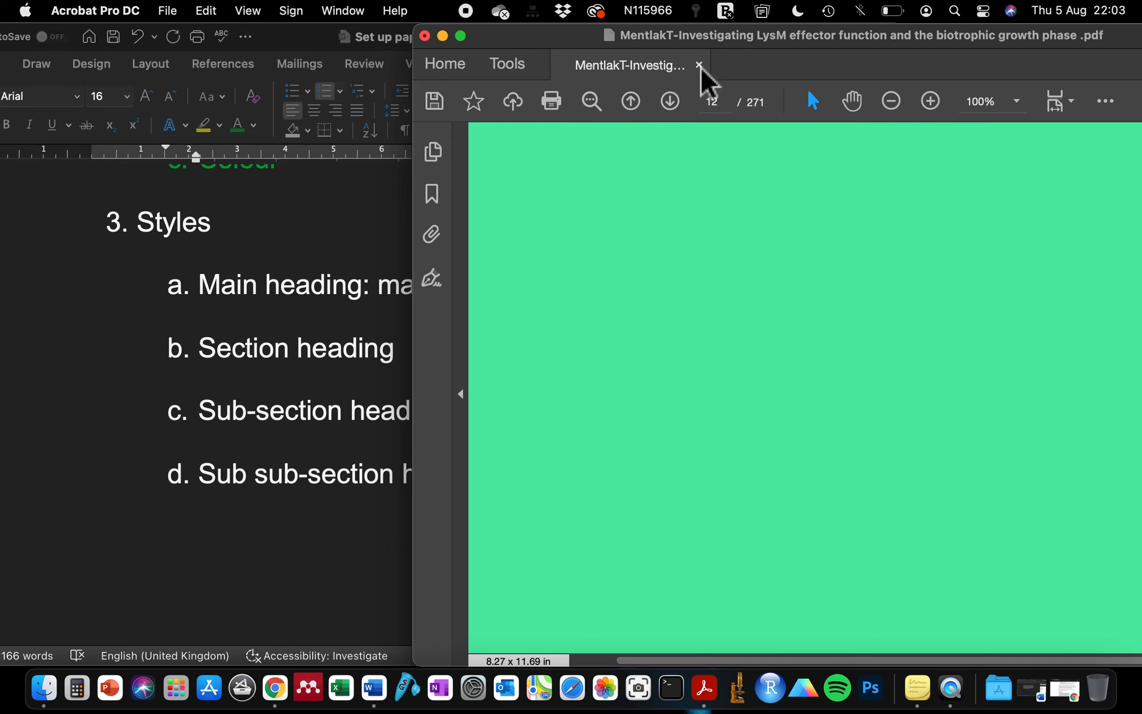
Step: Close the open thesis PDF, look through the recent files list and minimise the Acrobat window
{"action": "left_click", "coordinate": [699, 65]}
{"action": "key", "text": "Escape"}
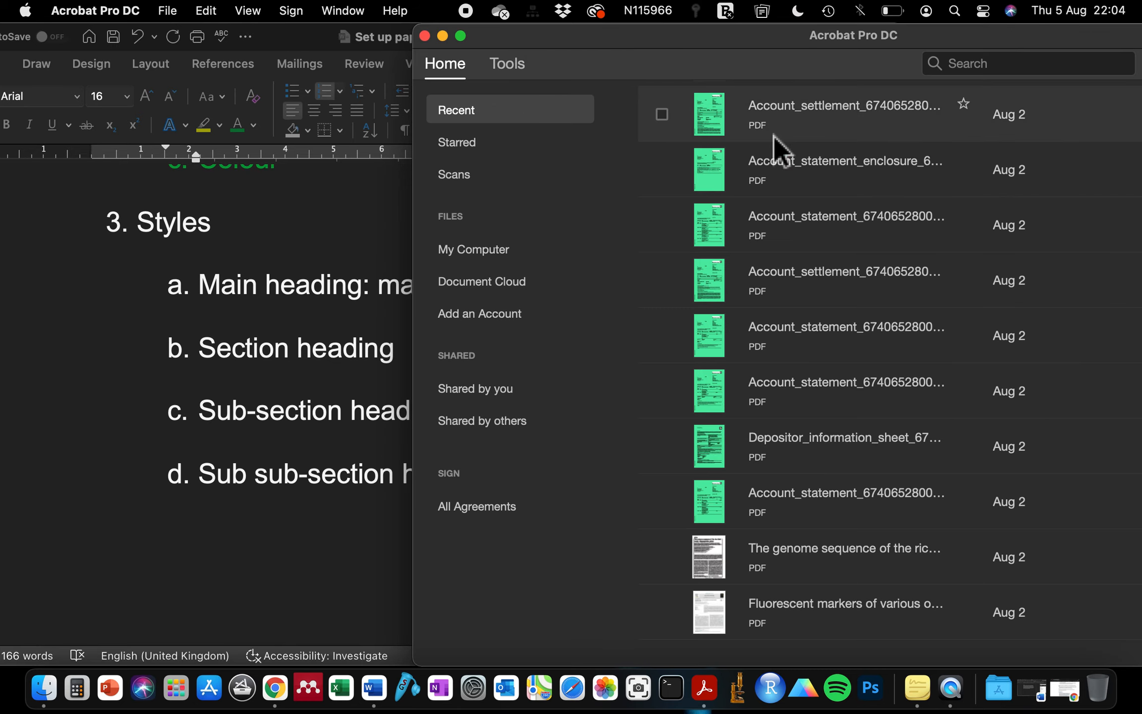
{"action": "scroll", "coordinate": [776, 159], "scroll_direction": "up", "scroll_amount": 10}
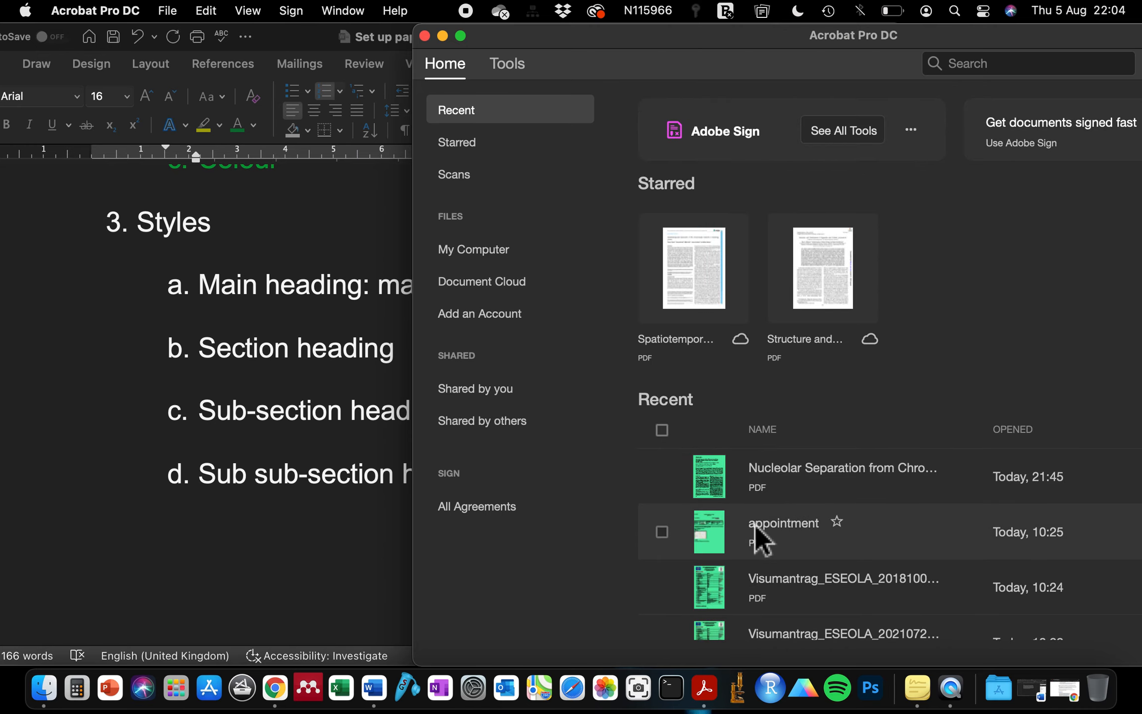
{"action": "scroll", "coordinate": [793, 550], "scroll_direction": "down", "scroll_amount": 5}
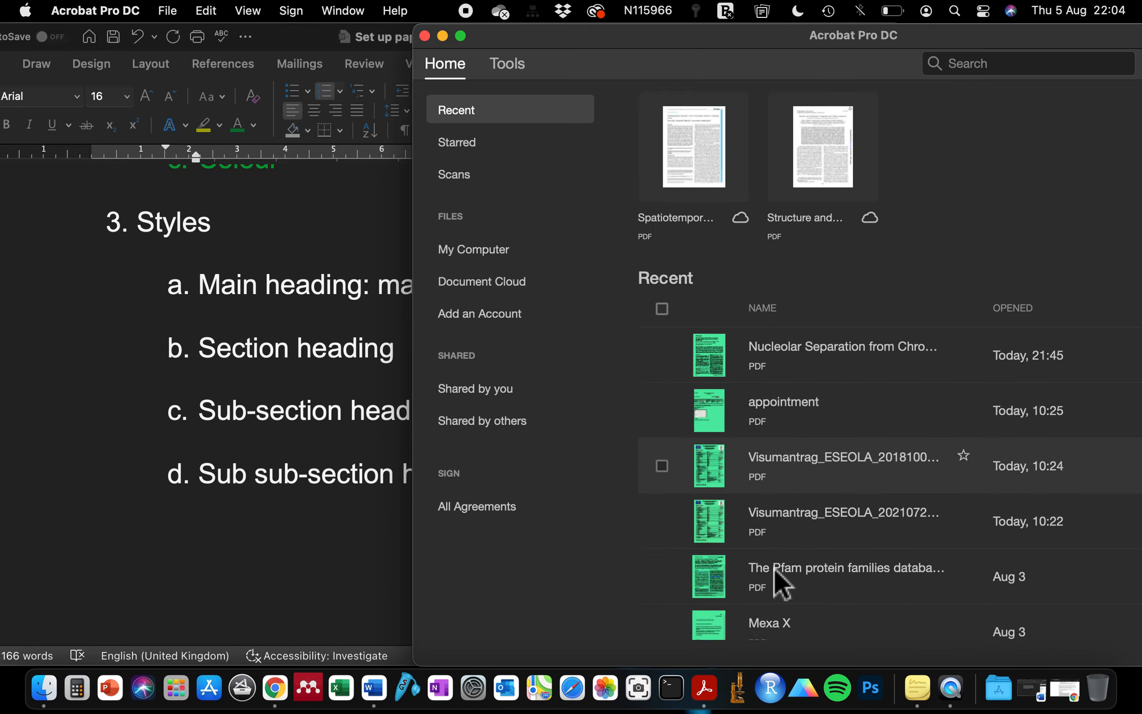
{"action": "left_click", "coordinate": [442, 36]}
Step: Open the LysM effector thesis PDF from PhD theses inside PhD disseration_NJT in the desktop's untitled folder, and minimise the Finder window
{"action": "double_click", "coordinate": [1102, 217]}
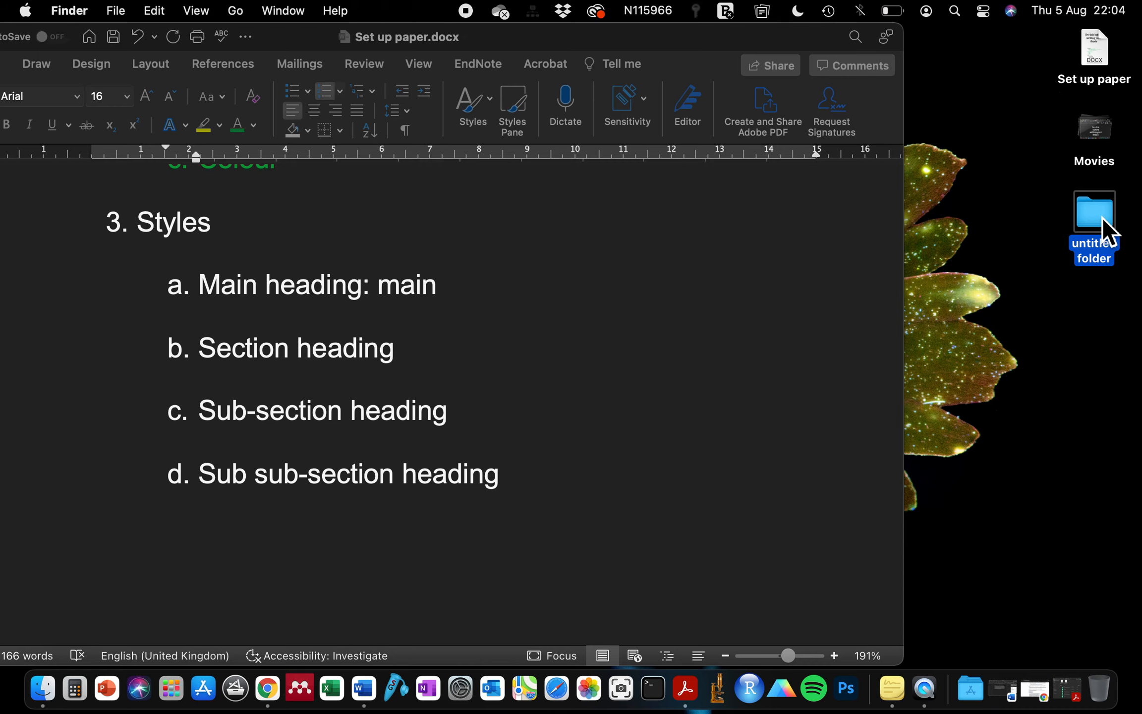
{"action": "scroll", "coordinate": [215, 367], "scroll_direction": "down", "scroll_amount": 10}
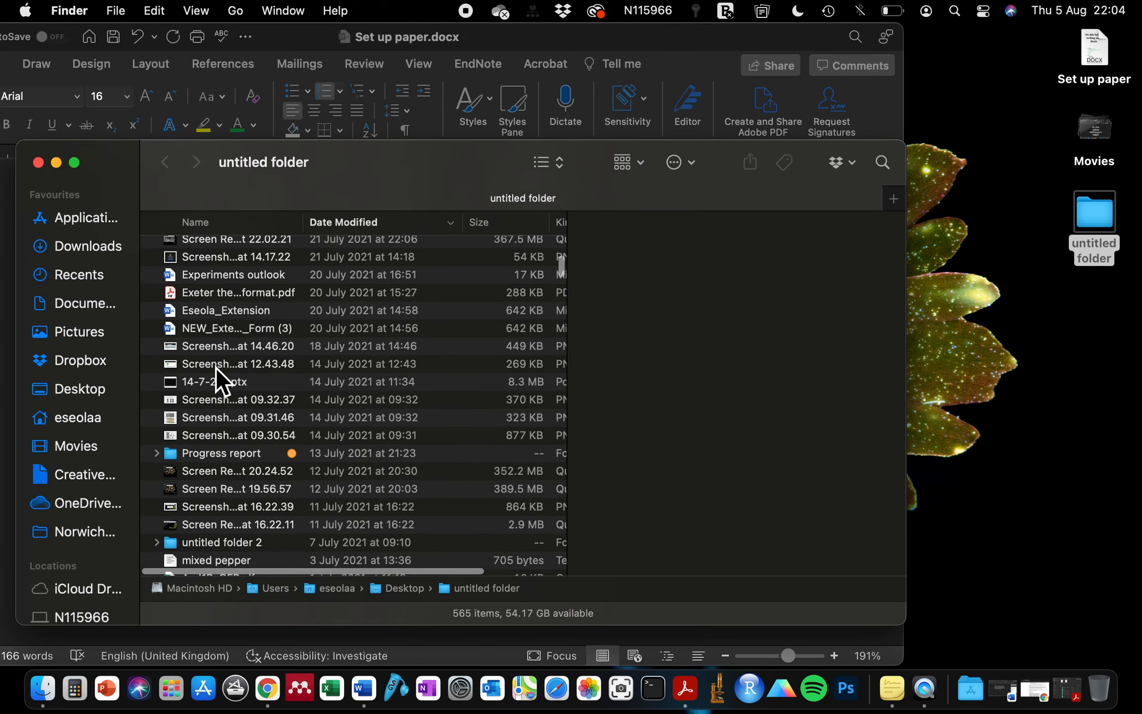
{"action": "scroll", "coordinate": [210, 398], "scroll_direction": "down", "scroll_amount": 20}
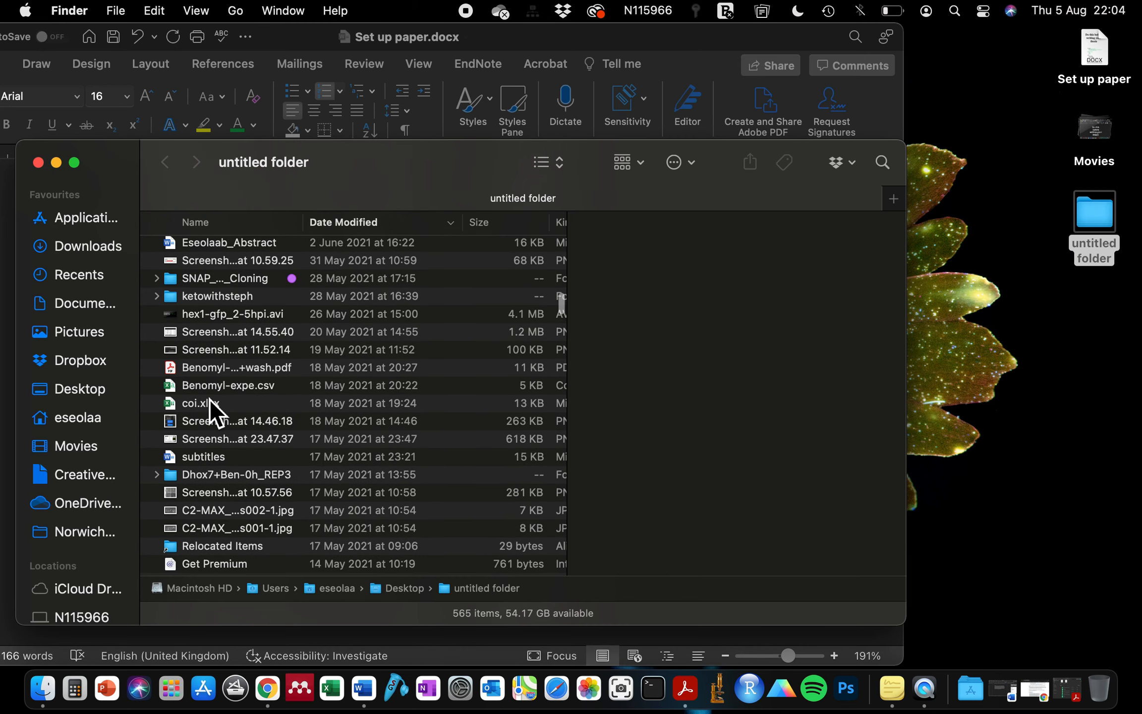
{"action": "scroll", "coordinate": [209, 398], "scroll_direction": "down", "scroll_amount": 8}
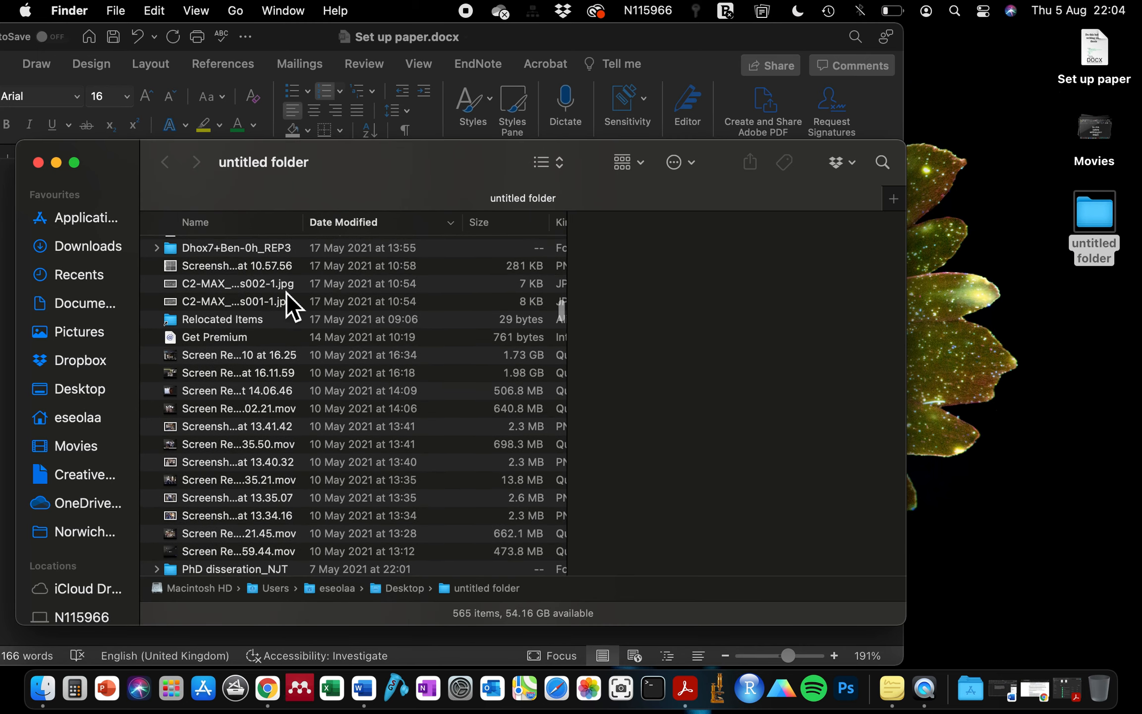
{"action": "scroll", "coordinate": [244, 297], "scroll_direction": "down", "scroll_amount": 6}
{"action": "double_click", "coordinate": [204, 403]}
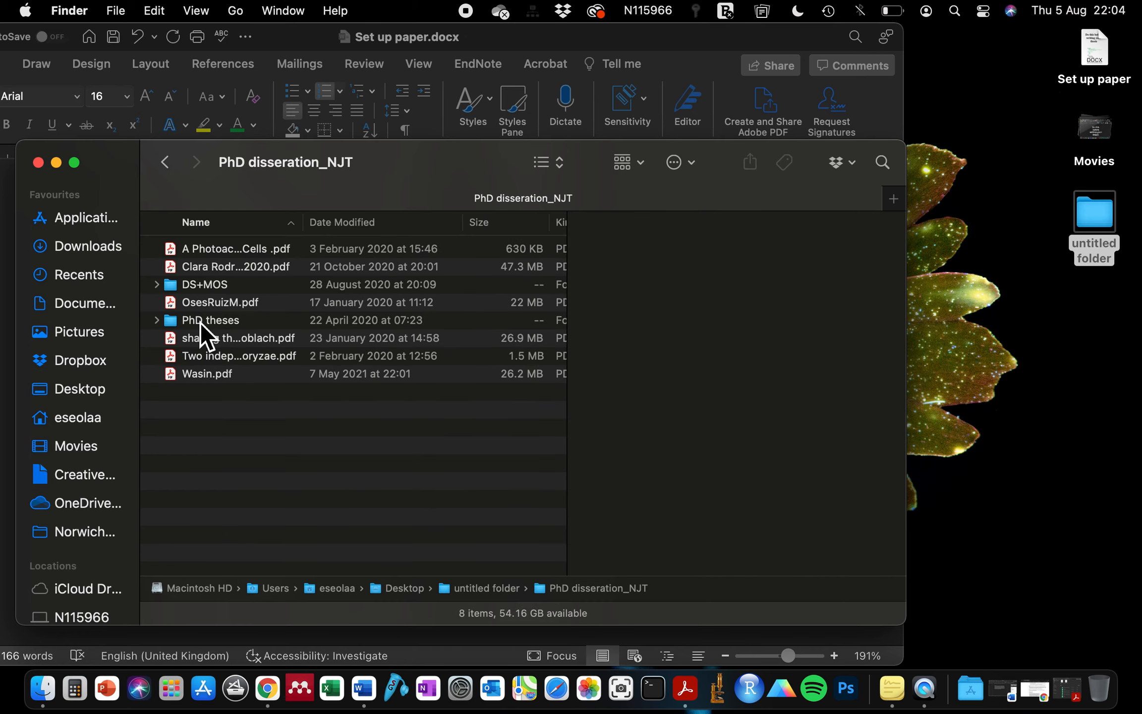
{"action": "double_click", "coordinate": [200, 321]}
{"action": "double_click", "coordinate": [201, 267]}
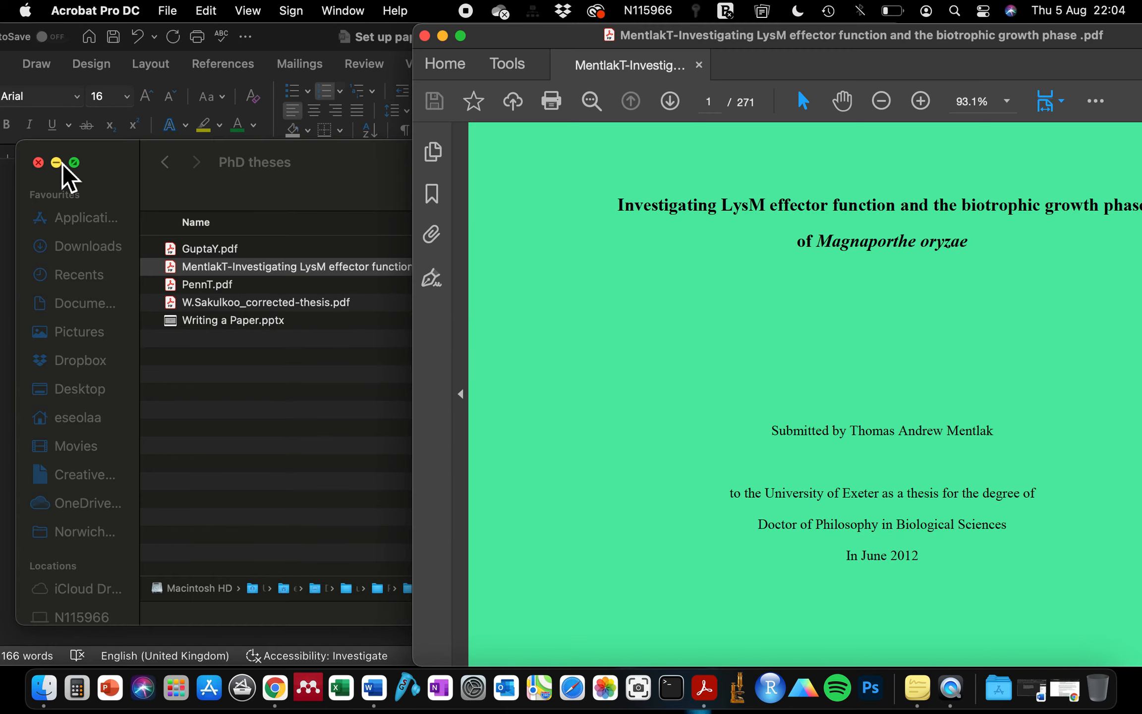
{"action": "left_click", "coordinate": [56, 162]}
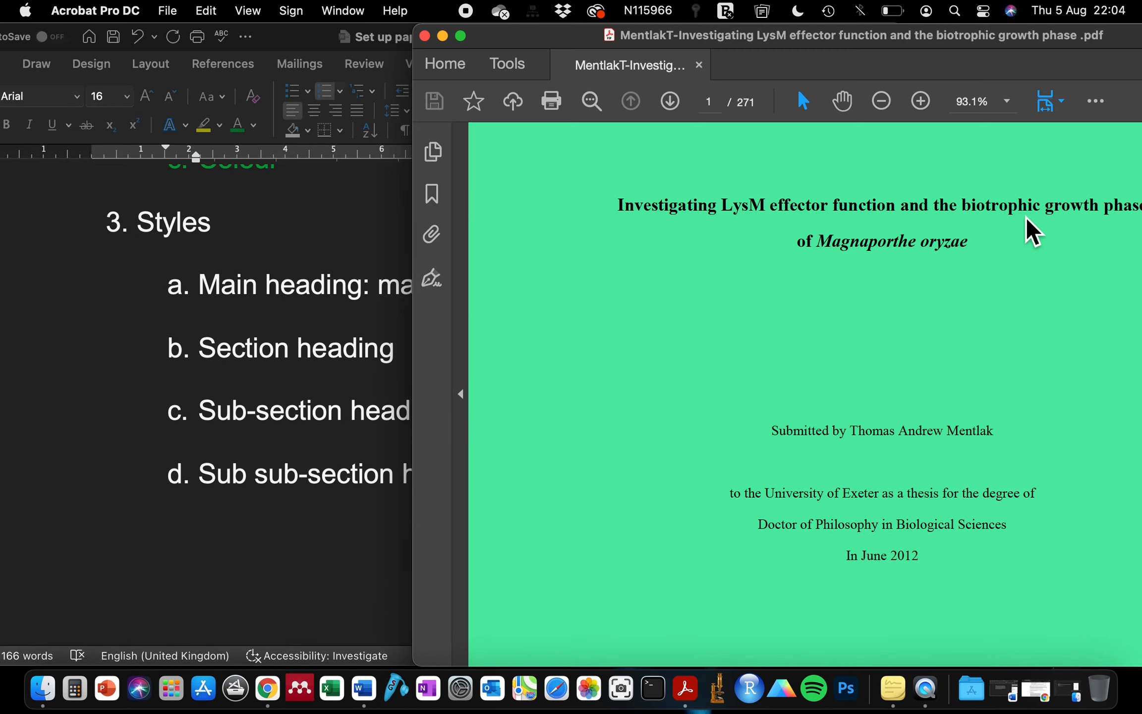
Step: Examine the chapter 3 main heading in the thesis's table of contents against the outline's "Main heading" item
{"action": "scroll", "coordinate": [910, 313], "scroll_direction": "down", "scroll_amount": 20}
{"action": "scroll", "coordinate": [739, 371], "scroll_direction": "up", "scroll_amount": 10}
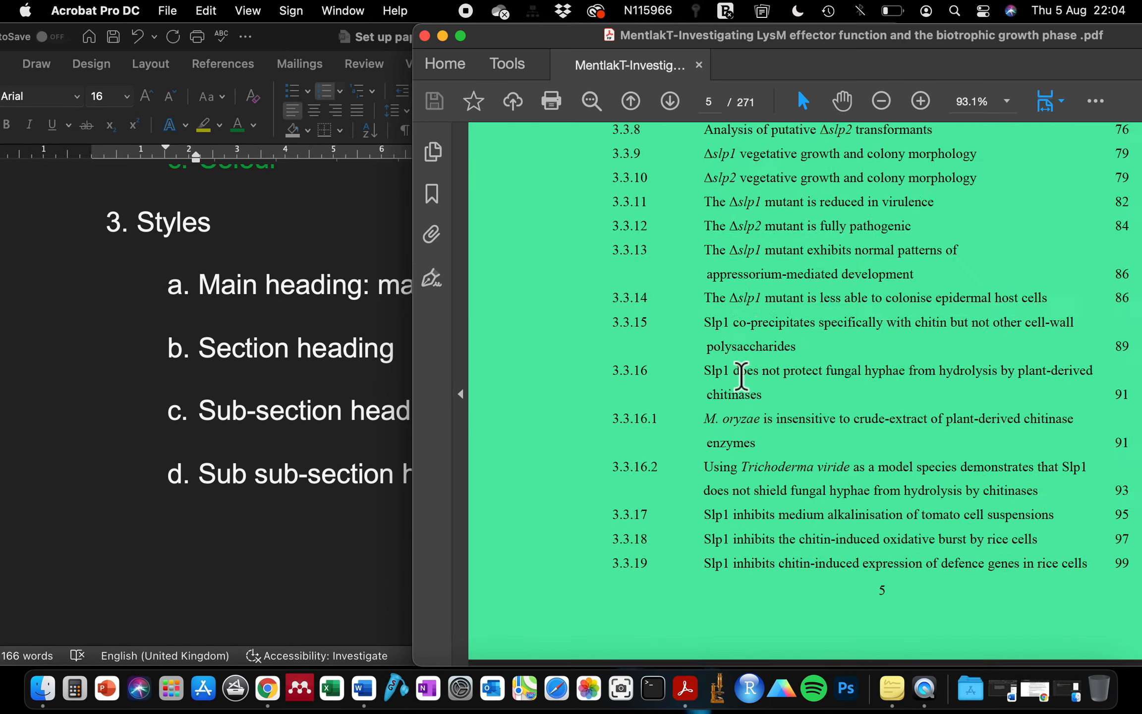
{"action": "scroll", "coordinate": [741, 376], "scroll_direction": "up", "scroll_amount": 3}
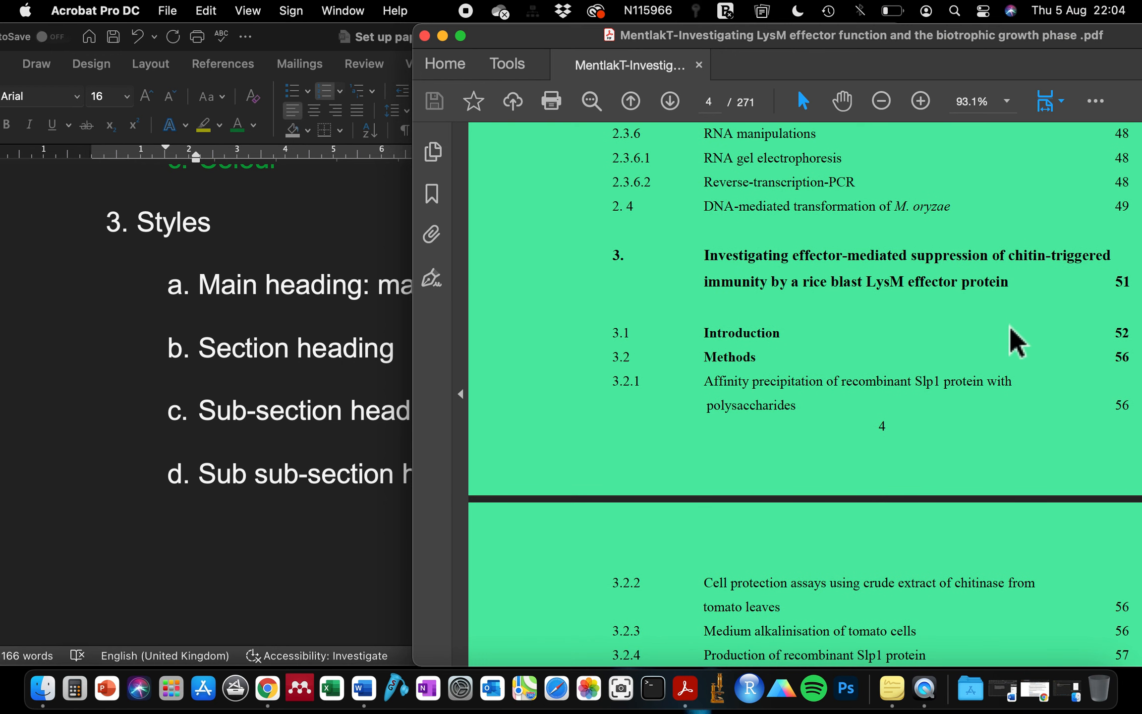
{"action": "left_click_drag", "start_coordinate": [1023, 288], "coordinate": [578, 224]}
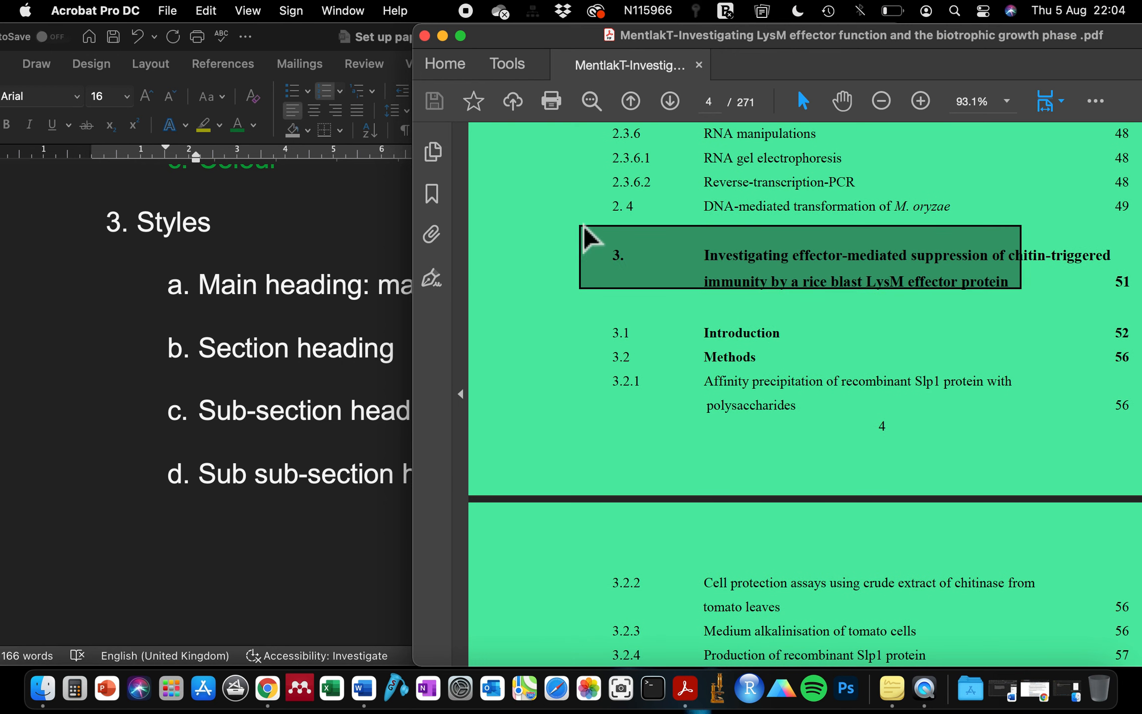
{"action": "left_click", "coordinate": [736, 334]}
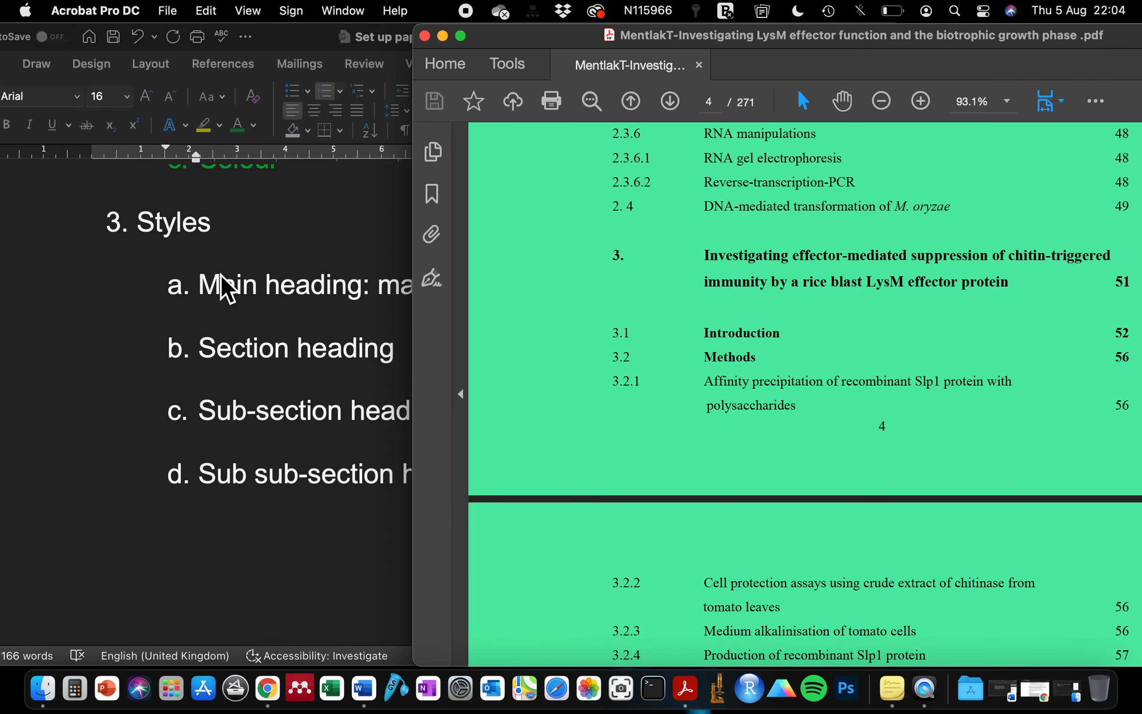
{"action": "left_click", "coordinate": [288, 305]}
{"action": "left_click", "coordinate": [915, 150]}
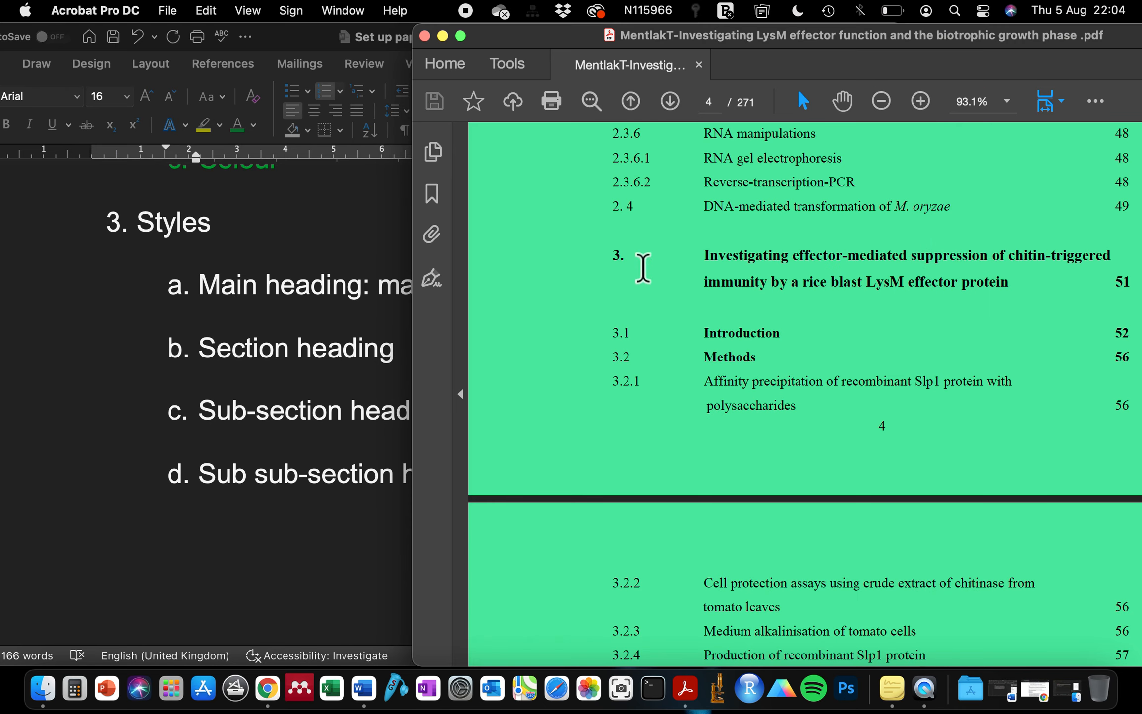
{"action": "left_click_drag", "start_coordinate": [613, 254], "coordinate": [796, 279]}
{"action": "left_click", "coordinate": [776, 299]}
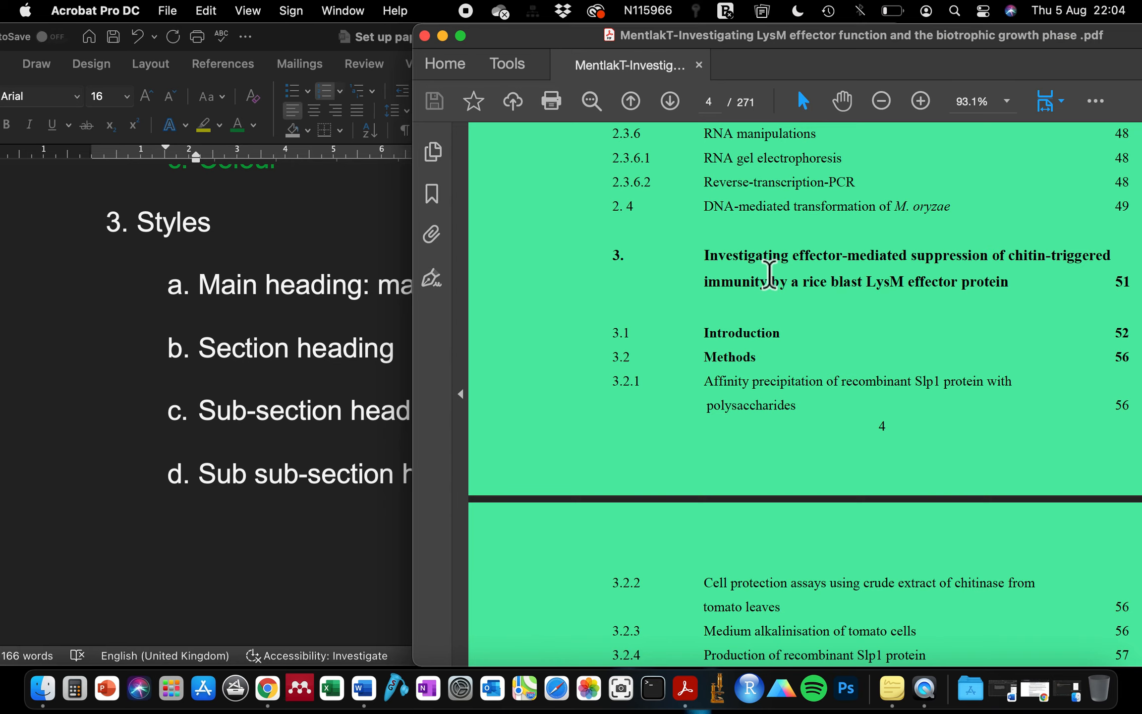
Step: Compare the Word outline's section, sub-section and sub sub-section headings with the chapter 3 numbering levels in the thesis contents
{"action": "left_click", "coordinate": [248, 369]}
{"action": "scroll", "coordinate": [299, 365], "scroll_direction": "down", "scroll_amount": 1}
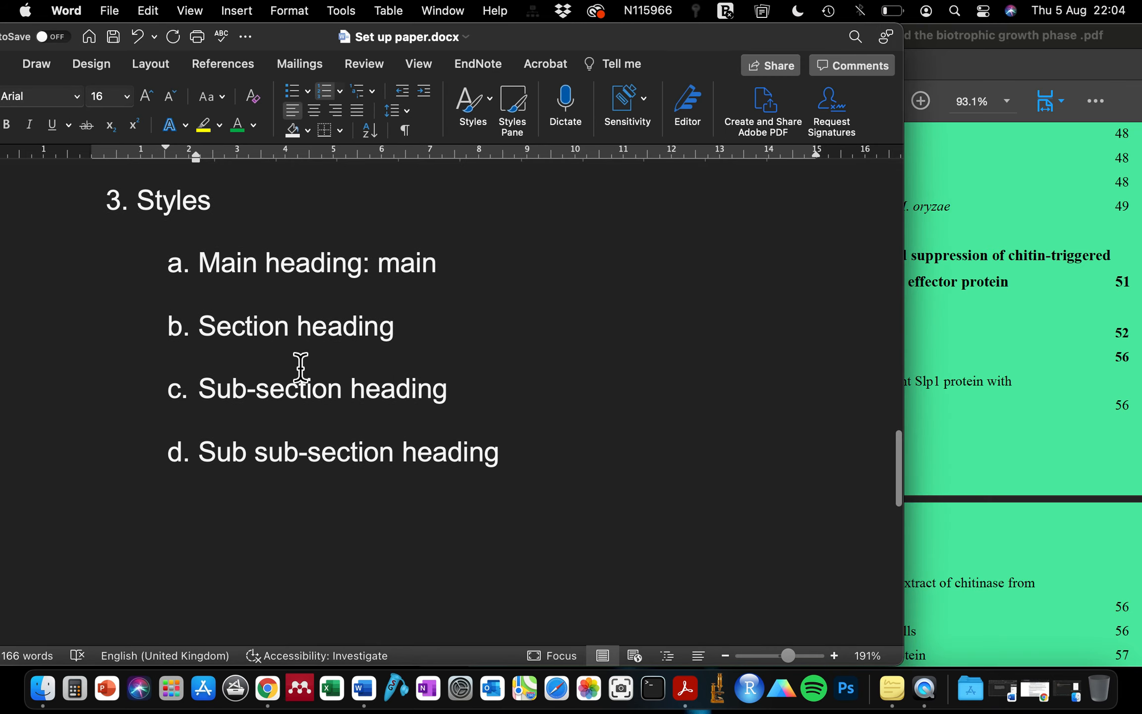
{"action": "left_click", "coordinate": [1096, 295]}
{"action": "scroll", "coordinate": [1118, 285], "scroll_direction": "down", "scroll_amount": 5}
{"action": "scroll", "coordinate": [1118, 285], "scroll_direction": "up", "scroll_amount": 5}
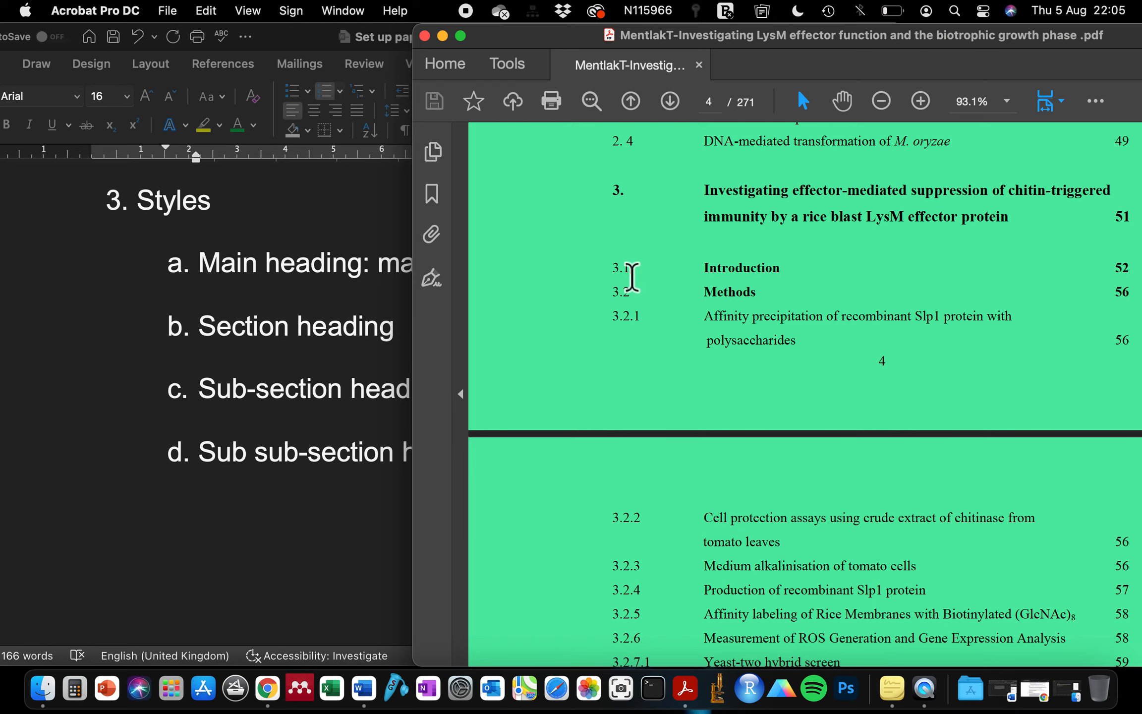
{"action": "scroll", "coordinate": [635, 329], "scroll_direction": "down", "scroll_amount": 3}
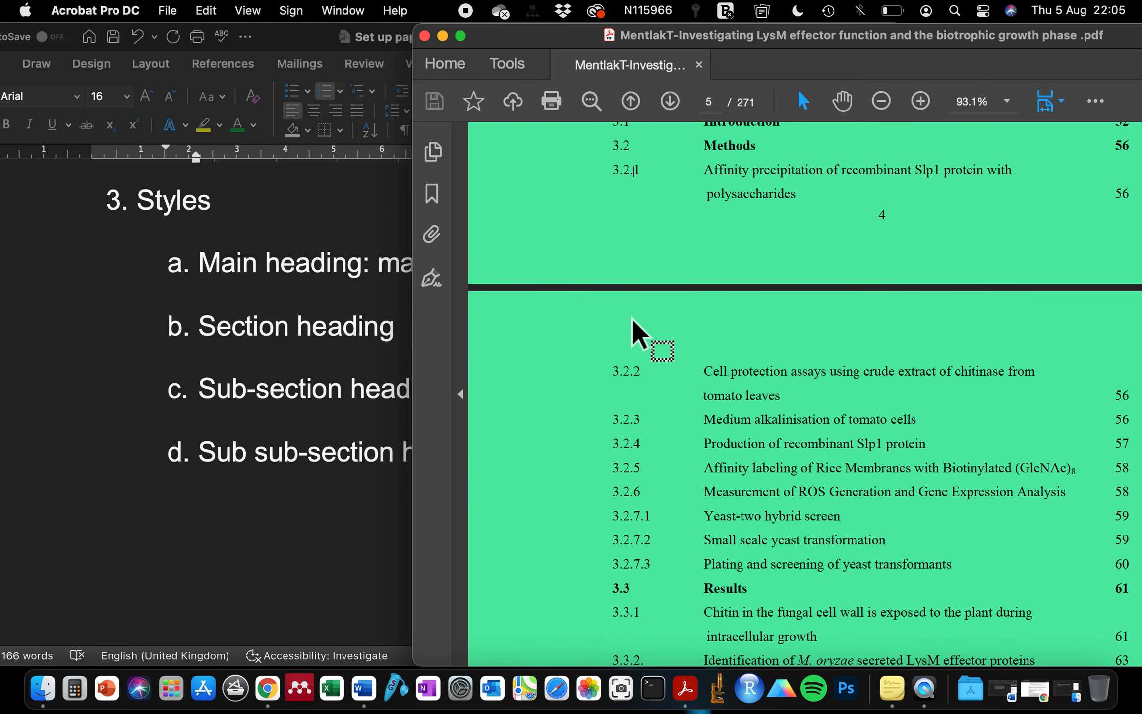
{"action": "left_click", "coordinate": [652, 518]}
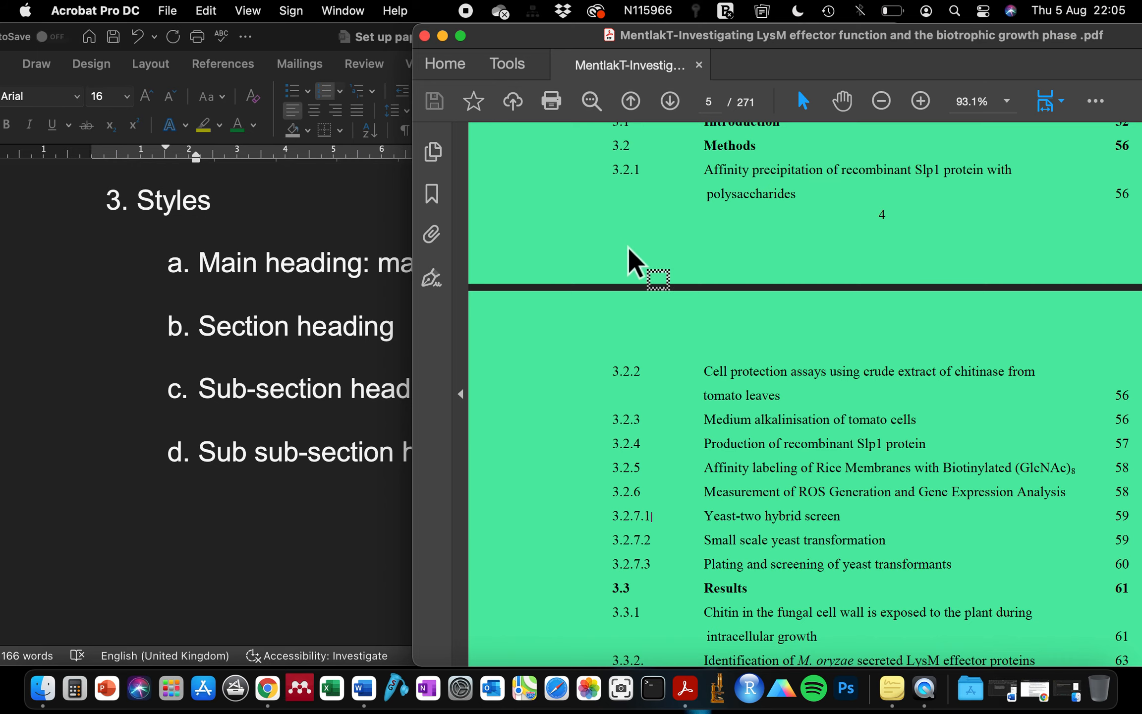
Step: Add an empty list item below "Sub sub-section heading" in the Word outline, recheck the thesis contents and minimise the PDF window
{"action": "left_click", "coordinate": [326, 408]}
{"action": "left_click", "coordinate": [511, 453]}
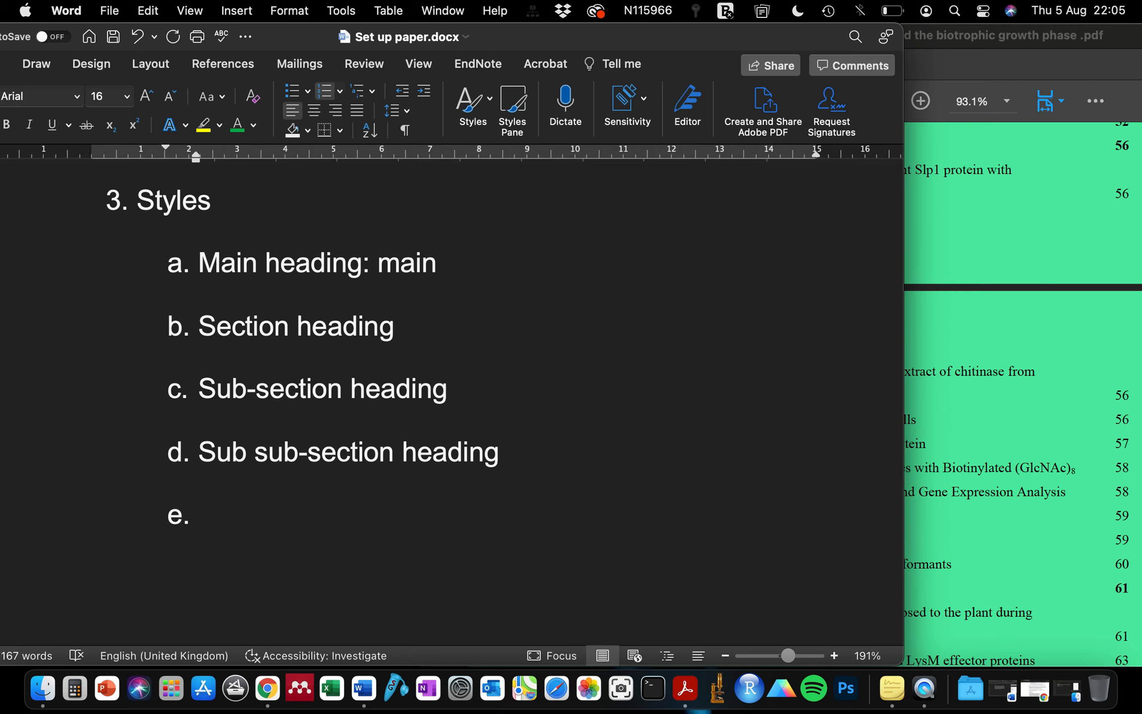
{"action": "left_click", "coordinate": [992, 215]}
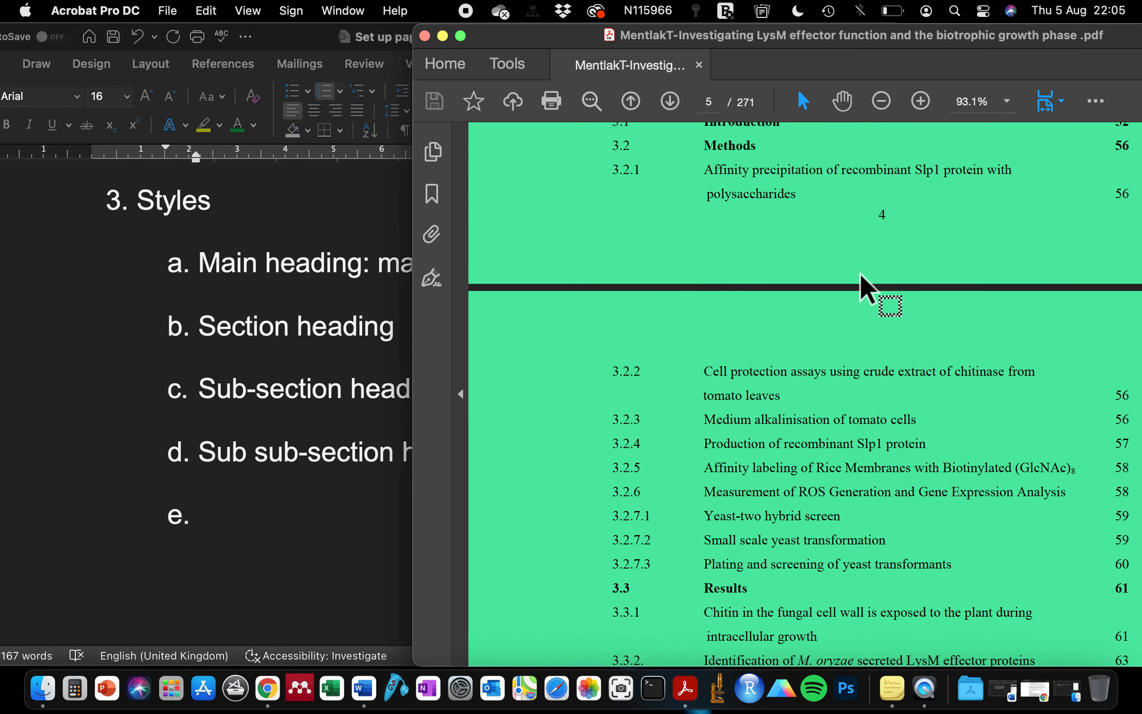
{"action": "scroll", "coordinate": [861, 286], "scroll_direction": "down", "scroll_amount": 2}
{"action": "left_click", "coordinate": [246, 471]}
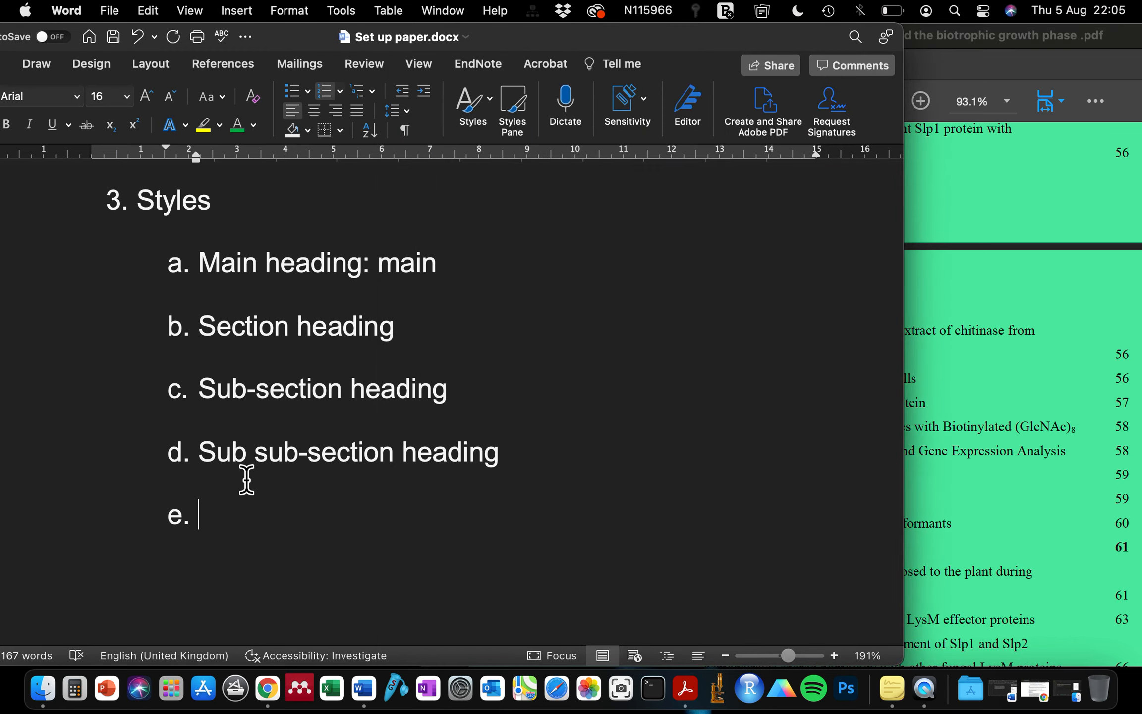
{"action": "left_click", "coordinate": [1012, 266]}
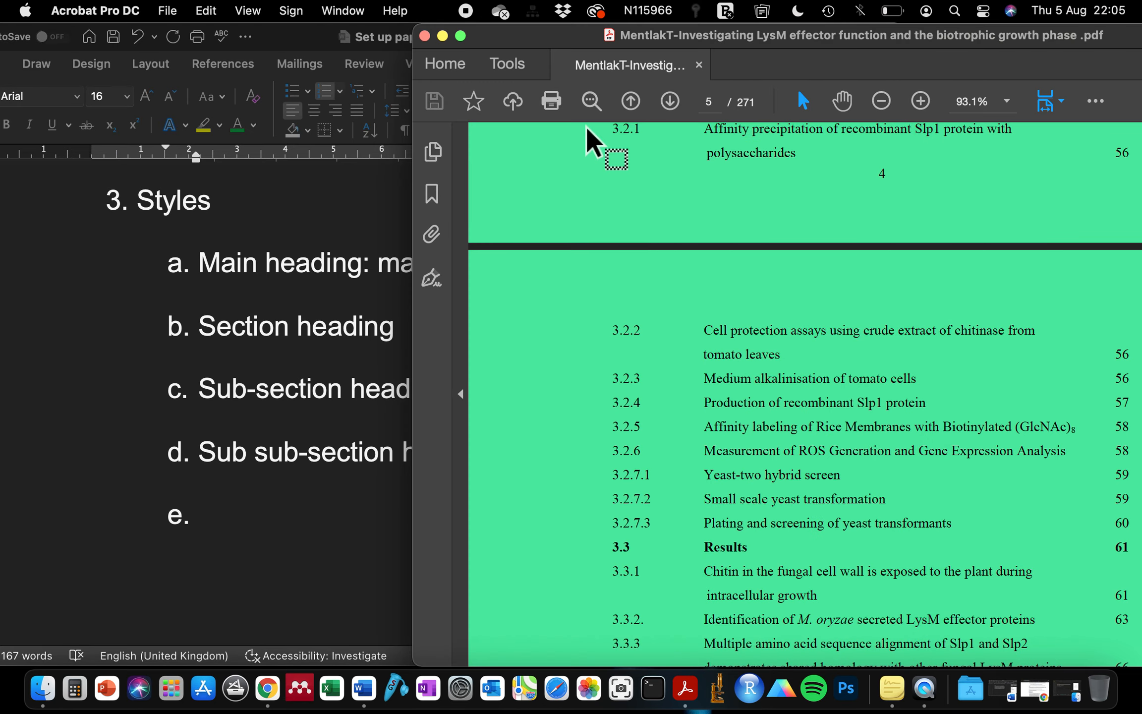
{"action": "left_click", "coordinate": [443, 35]}
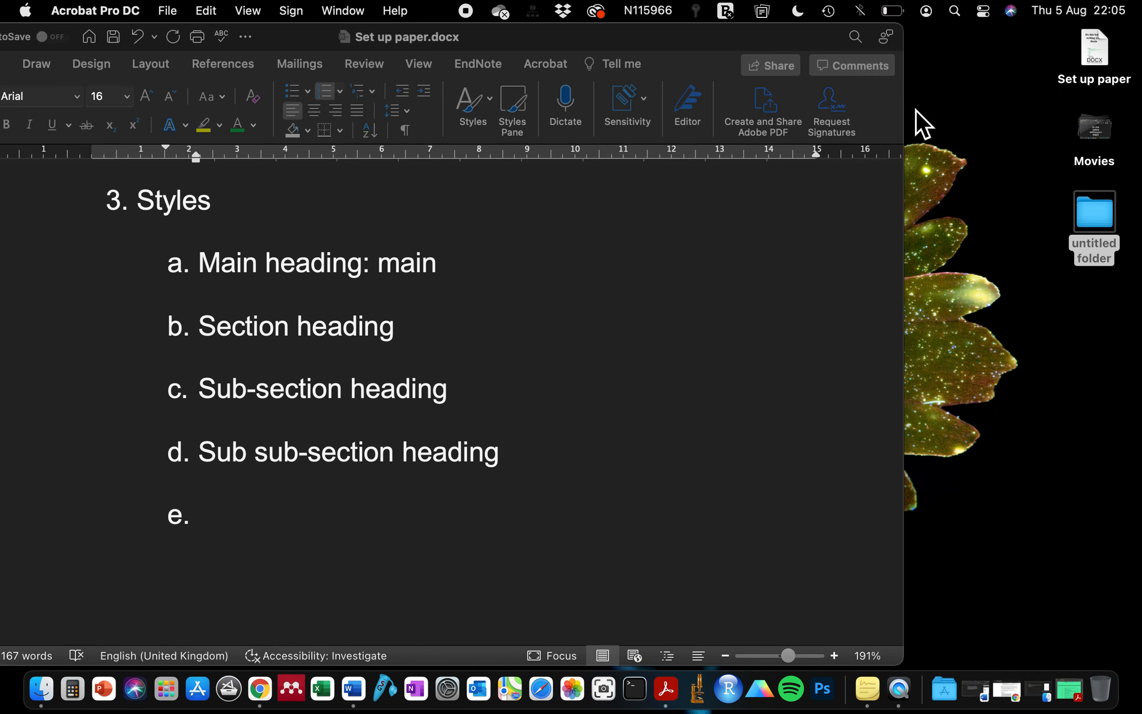
Step: Widen the Word window and show the Styles pane with the "Styles" list item selected
{"action": "left_click_drag", "start_coordinate": [903, 102], "coordinate": [1127, 99]}
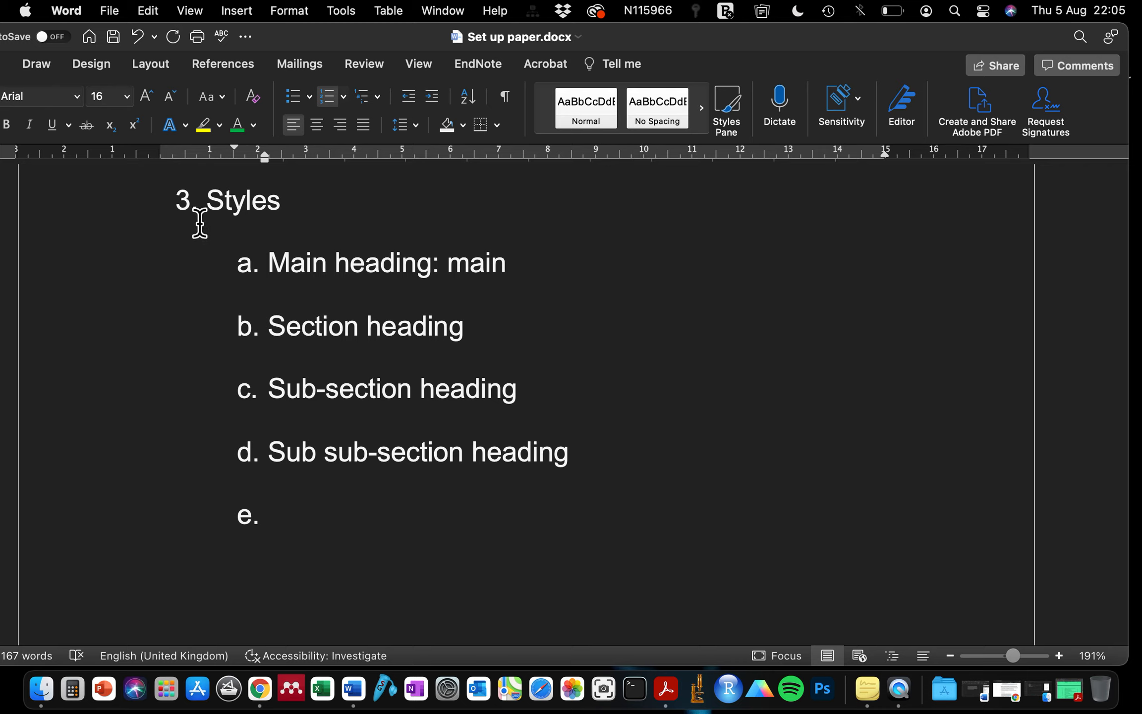
{"action": "left_click_drag", "start_coordinate": [201, 223], "coordinate": [304, 217]}
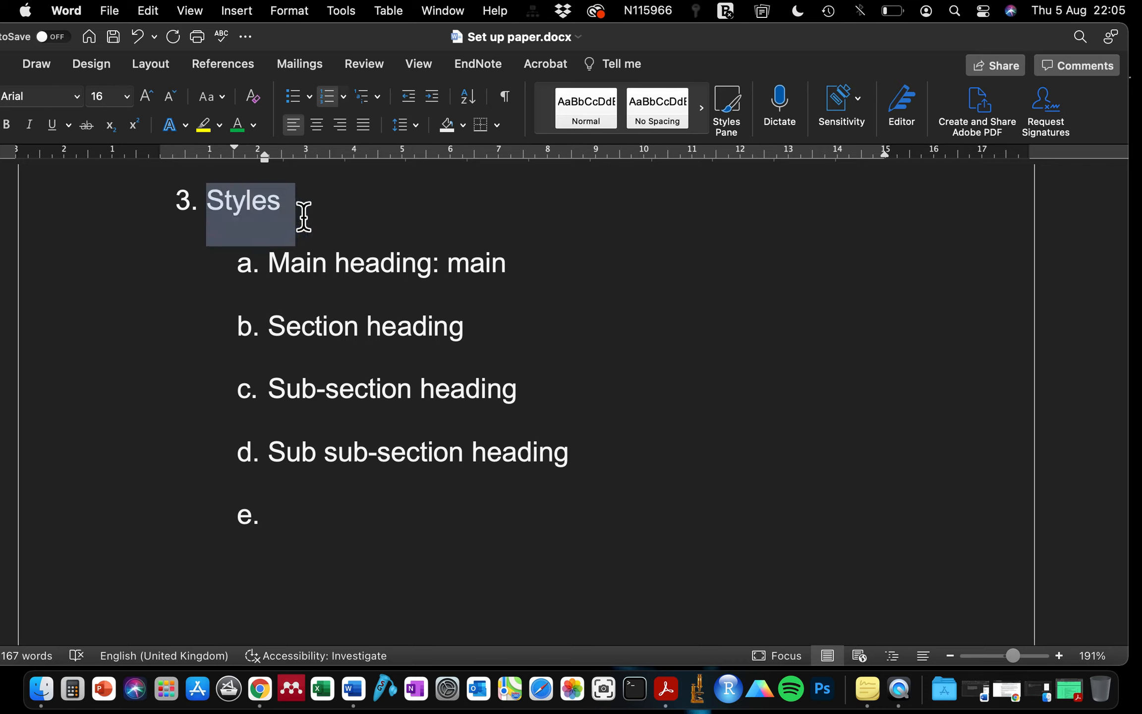
{"action": "left_click", "coordinate": [732, 102]}
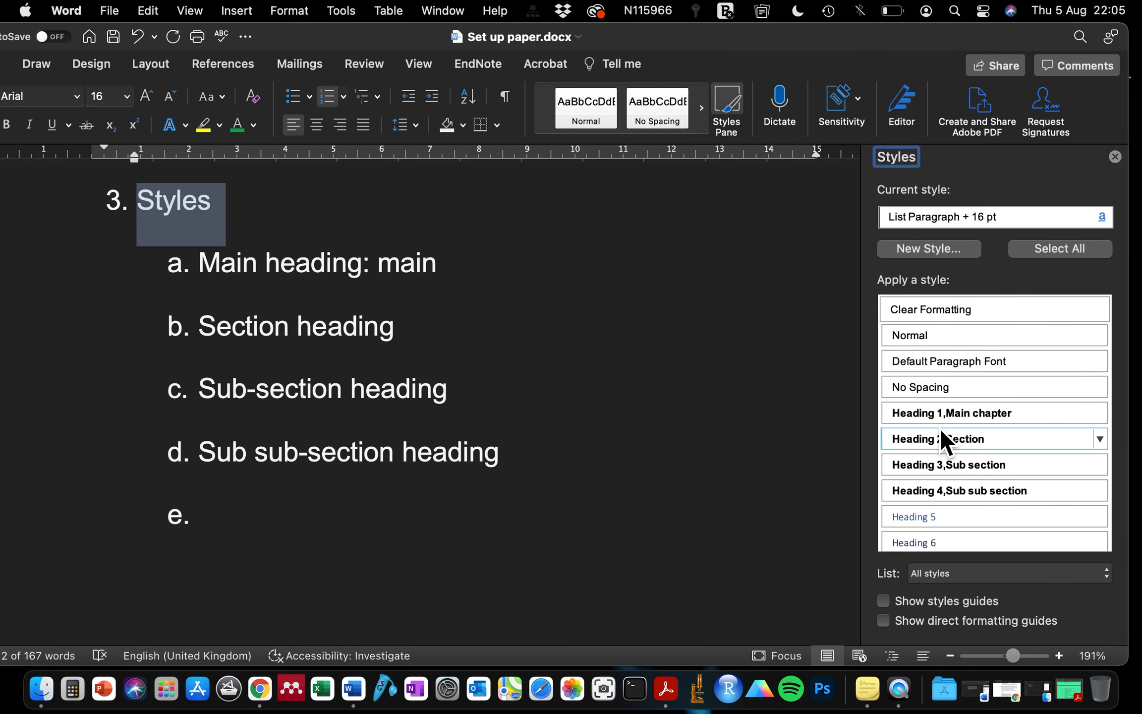
Step: Limit the displayed styles to Recommended and review which heading styles are offered
{"action": "scroll", "coordinate": [941, 429], "scroll_direction": "up", "scroll_amount": 1}
{"action": "scroll", "coordinate": [944, 368], "scroll_direction": "up", "scroll_amount": 1}
{"action": "scroll", "coordinate": [943, 368], "scroll_direction": "down", "scroll_amount": 10}
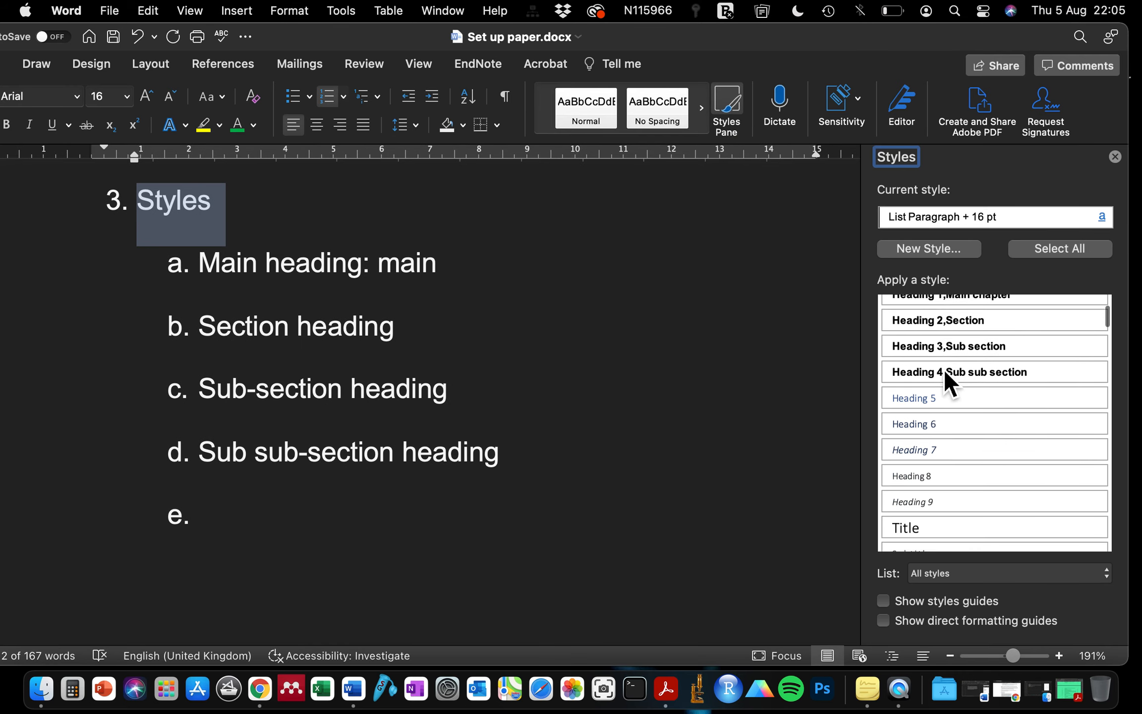
{"action": "left_click", "coordinate": [941, 571]}
{"action": "left_click", "coordinate": [940, 521]}
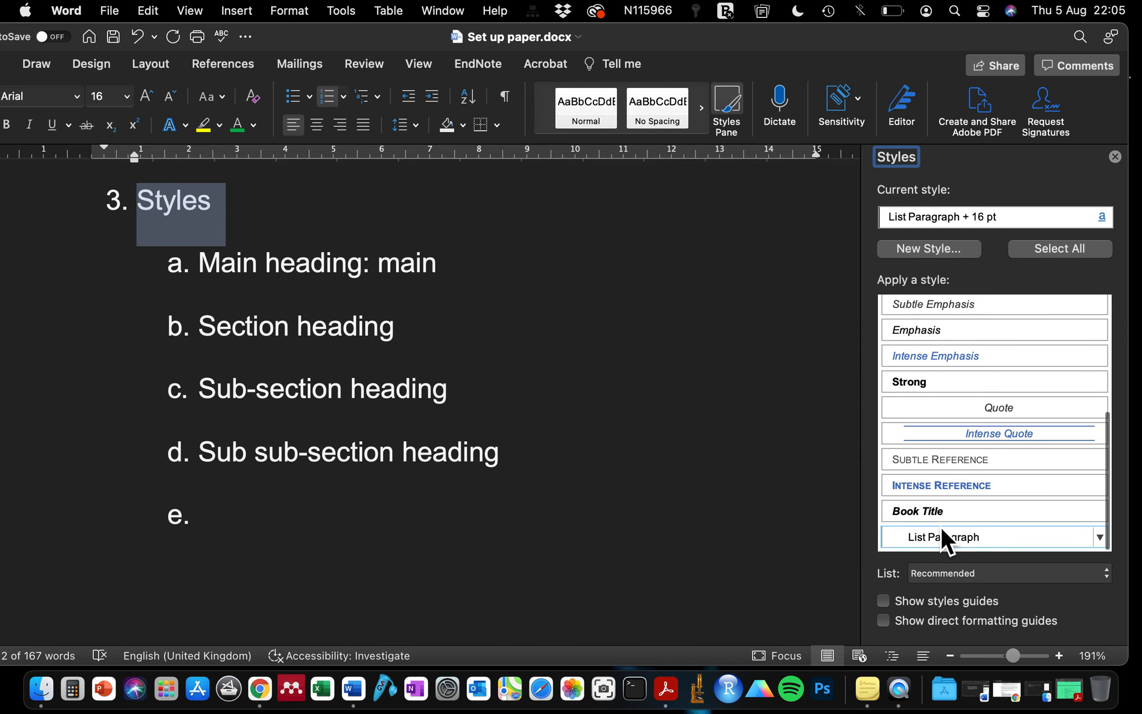
{"action": "scroll", "coordinate": [978, 403], "scroll_direction": "up", "scroll_amount": 3}
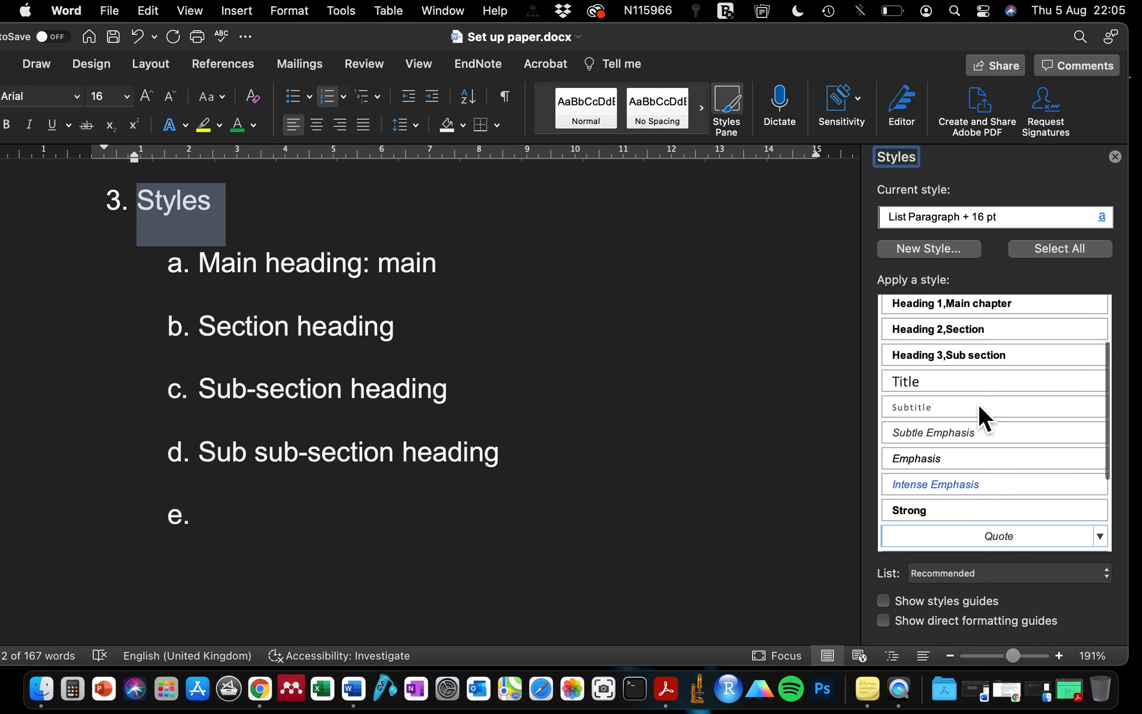
{"action": "scroll", "coordinate": [922, 367], "scroll_direction": "up", "scroll_amount": 3}
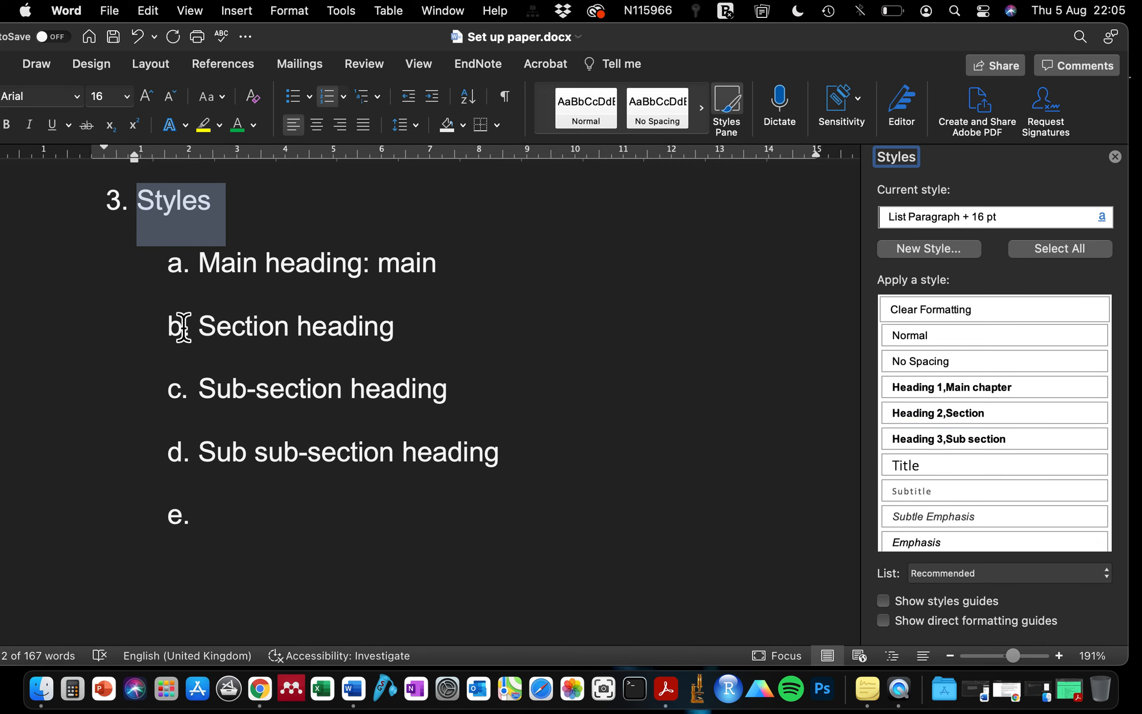
{"action": "left_click", "coordinate": [286, 326]}
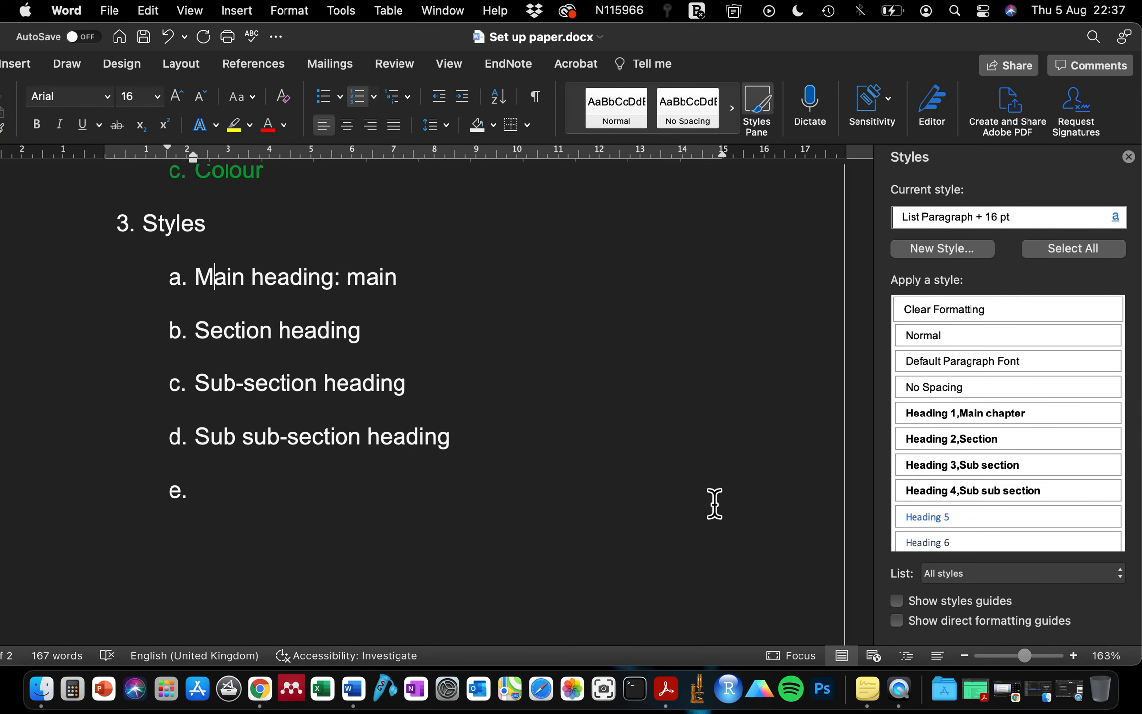
{"action": "scroll", "coordinate": [714, 503], "scroll_direction": "up", "scroll_amount": 5}
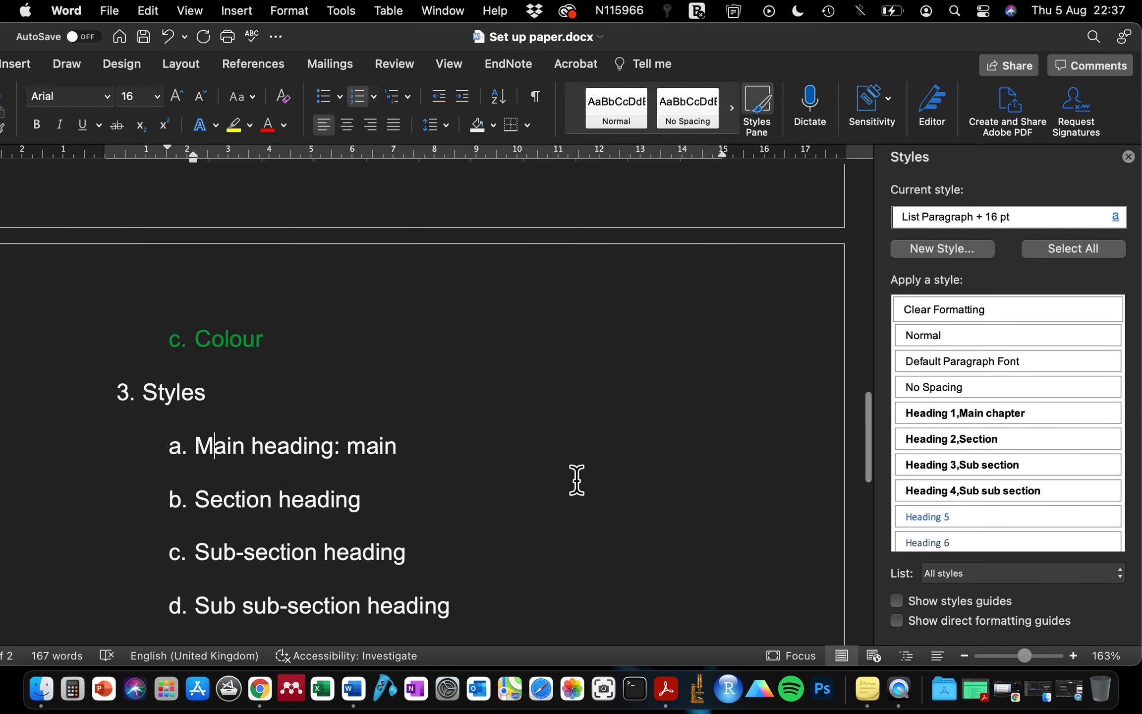
{"action": "scroll", "coordinate": [575, 476], "scroll_direction": "down", "scroll_amount": 2}
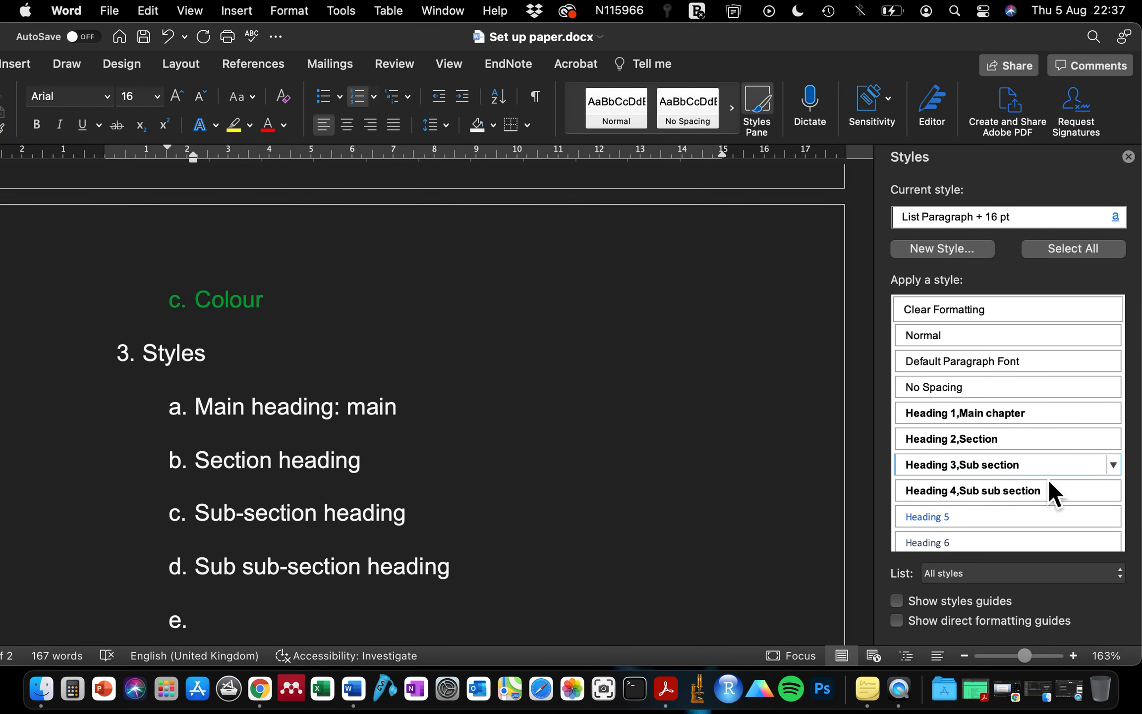
Step: Look through the full list of available styles, from the heading levels to the emphasis and quote styles
{"action": "scroll", "coordinate": [968, 518], "scroll_direction": "down", "scroll_amount": 4}
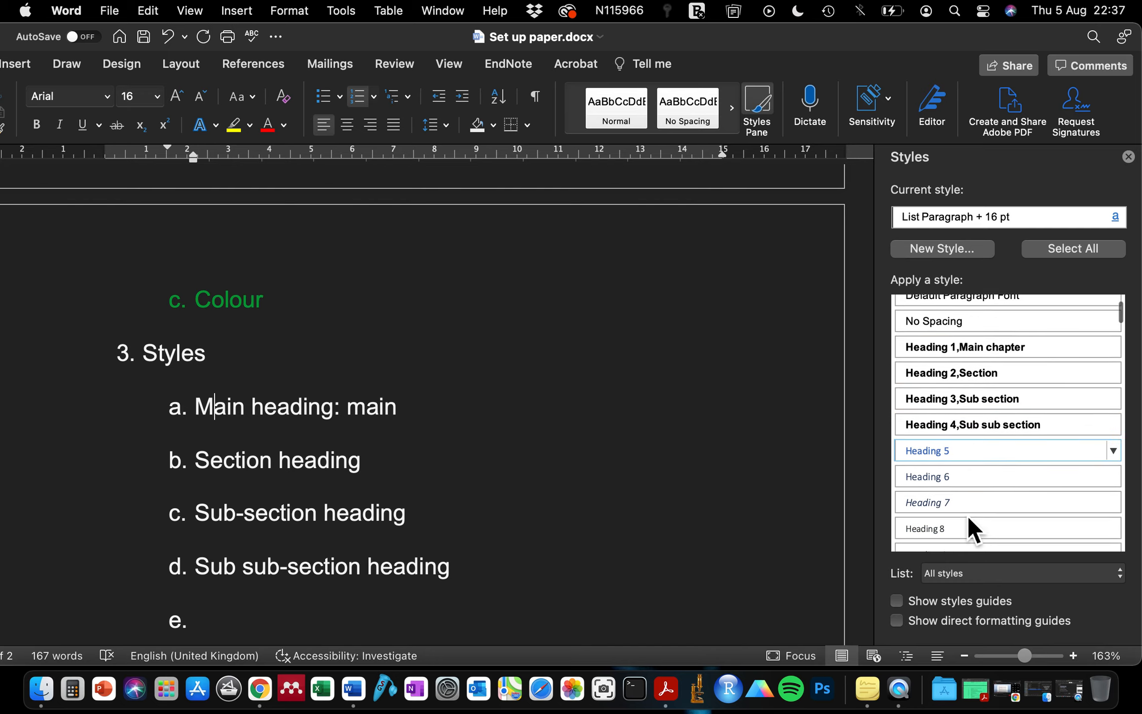
{"action": "scroll", "coordinate": [967, 515], "scroll_direction": "up", "scroll_amount": 1}
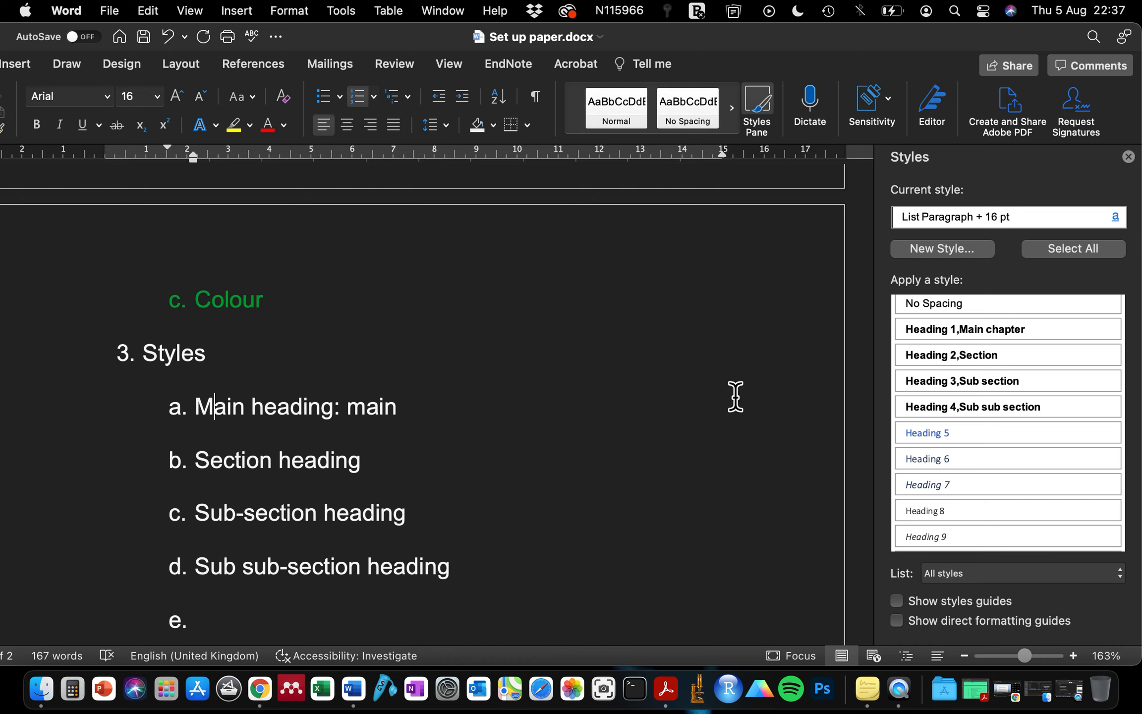
{"action": "scroll", "coordinate": [926, 409], "scroll_direction": "up", "scroll_amount": 1}
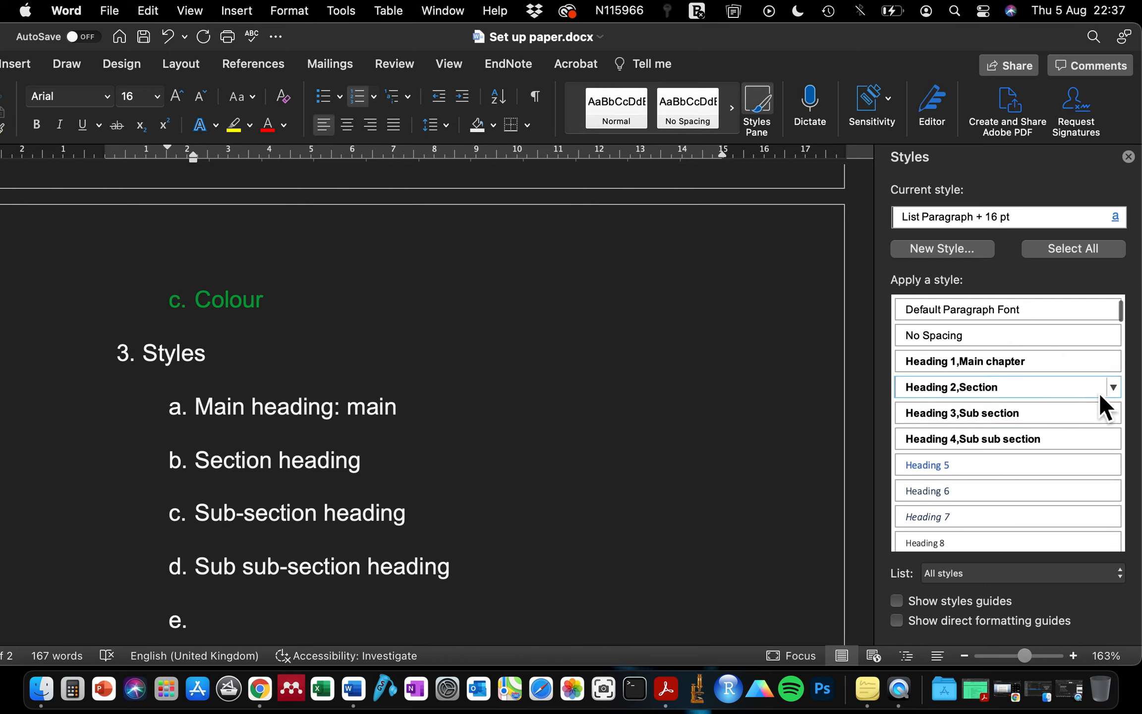
{"action": "scroll", "coordinate": [1115, 367], "scroll_direction": "down", "scroll_amount": 5}
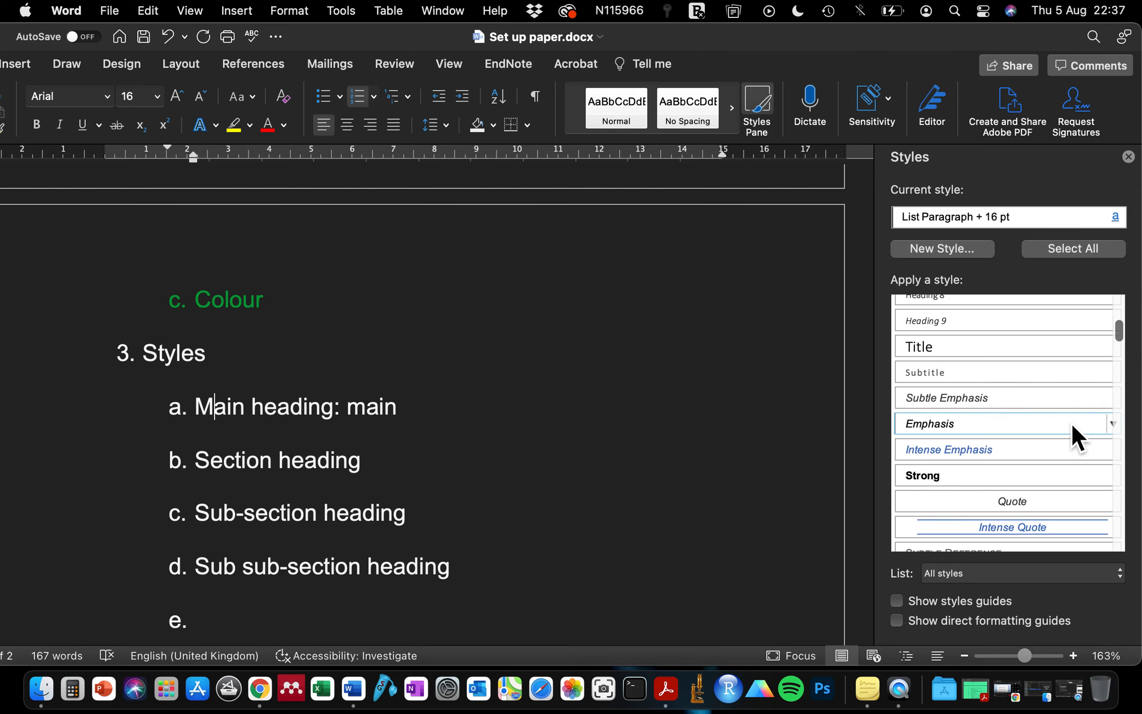
{"action": "scroll", "coordinate": [1065, 436], "scroll_direction": "up", "scroll_amount": 5}
{"action": "scroll", "coordinate": [1041, 446], "scroll_direction": "up", "scroll_amount": 2}
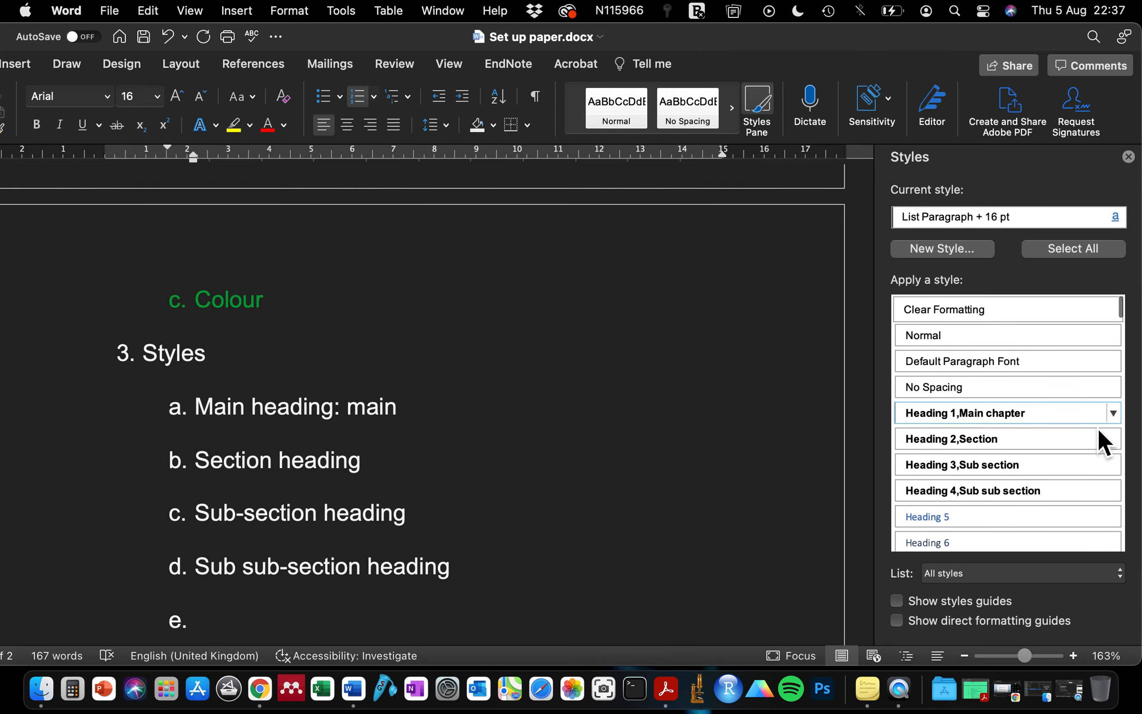
{"action": "scroll", "coordinate": [1117, 412], "scroll_direction": "down", "scroll_amount": 10}
{"action": "scroll", "coordinate": [1091, 404], "scroll_direction": "up", "scroll_amount": 4}
Step: Narrow the Word window and reposition it so the whole document window and the Styles pane are in view
{"action": "left_click_drag", "start_coordinate": [941, 46], "coordinate": [890, 46]}
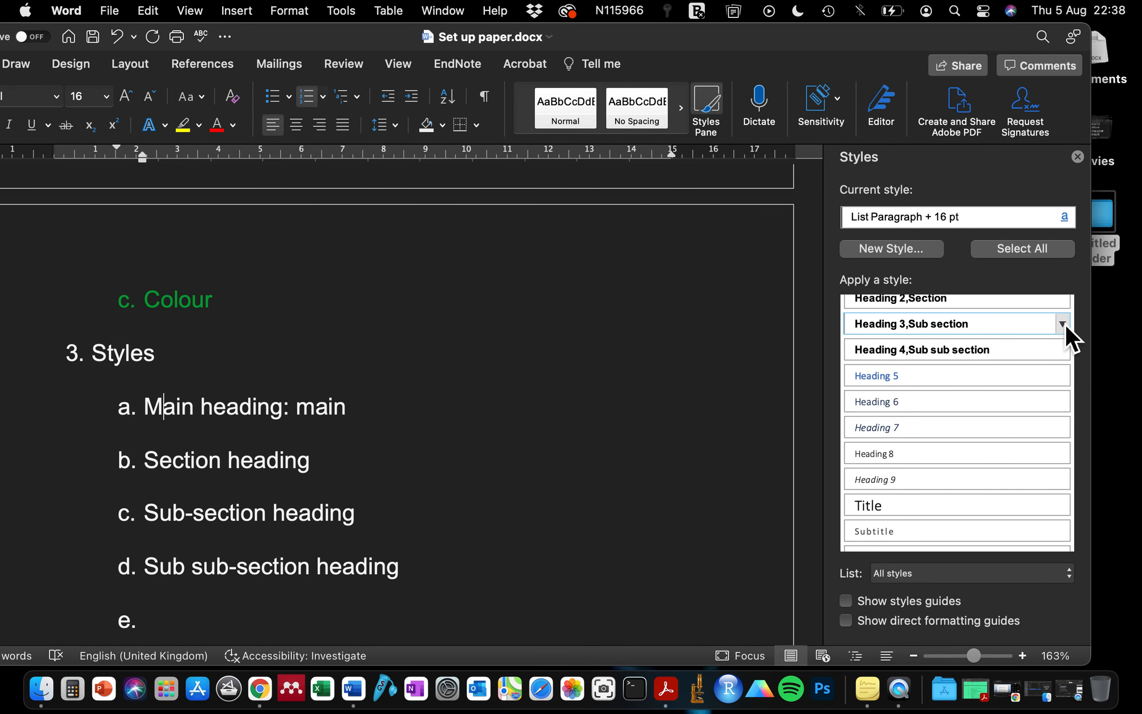
{"action": "scroll", "coordinate": [1057, 421], "scroll_direction": "up", "scroll_amount": 5}
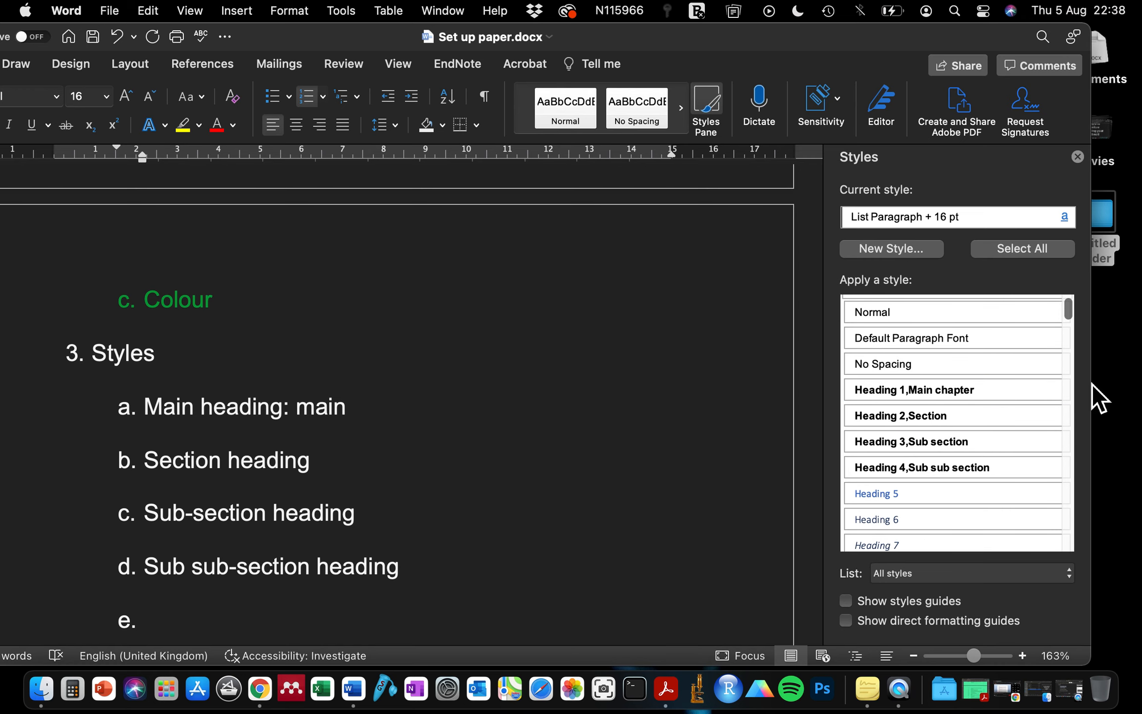
{"action": "left_click_drag", "start_coordinate": [1091, 390], "coordinate": [899, 381]}
{"action": "left_click", "coordinate": [155, 406]}
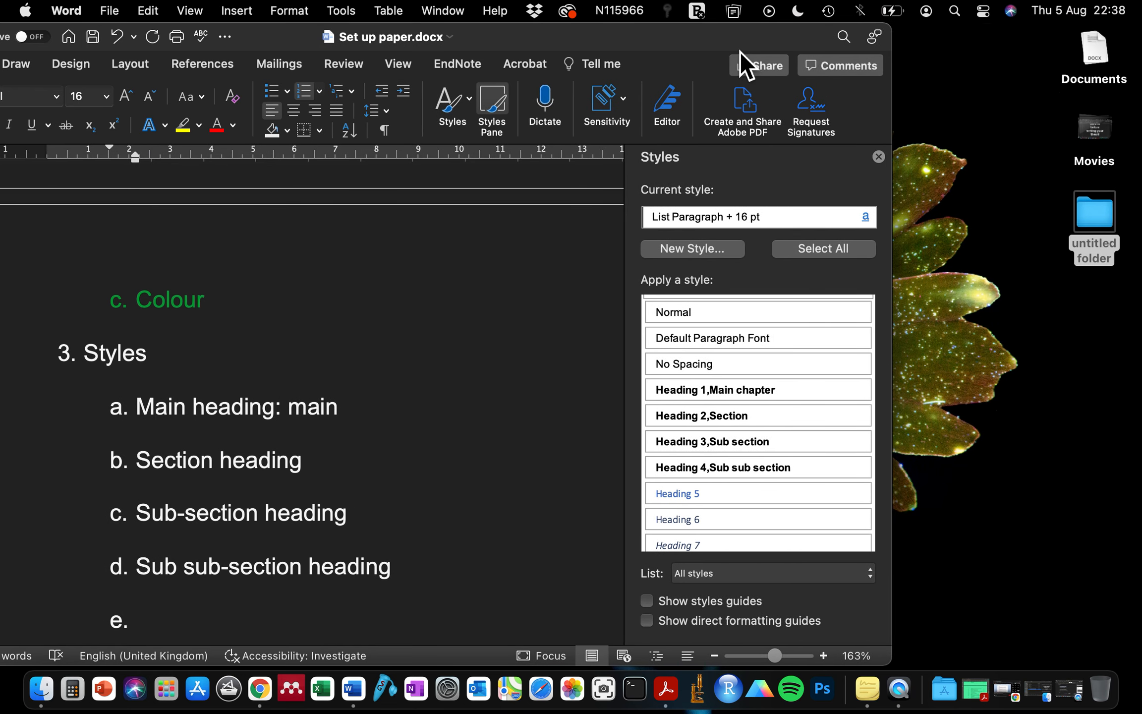
{"action": "left_click_drag", "start_coordinate": [739, 51], "coordinate": [869, 45]}
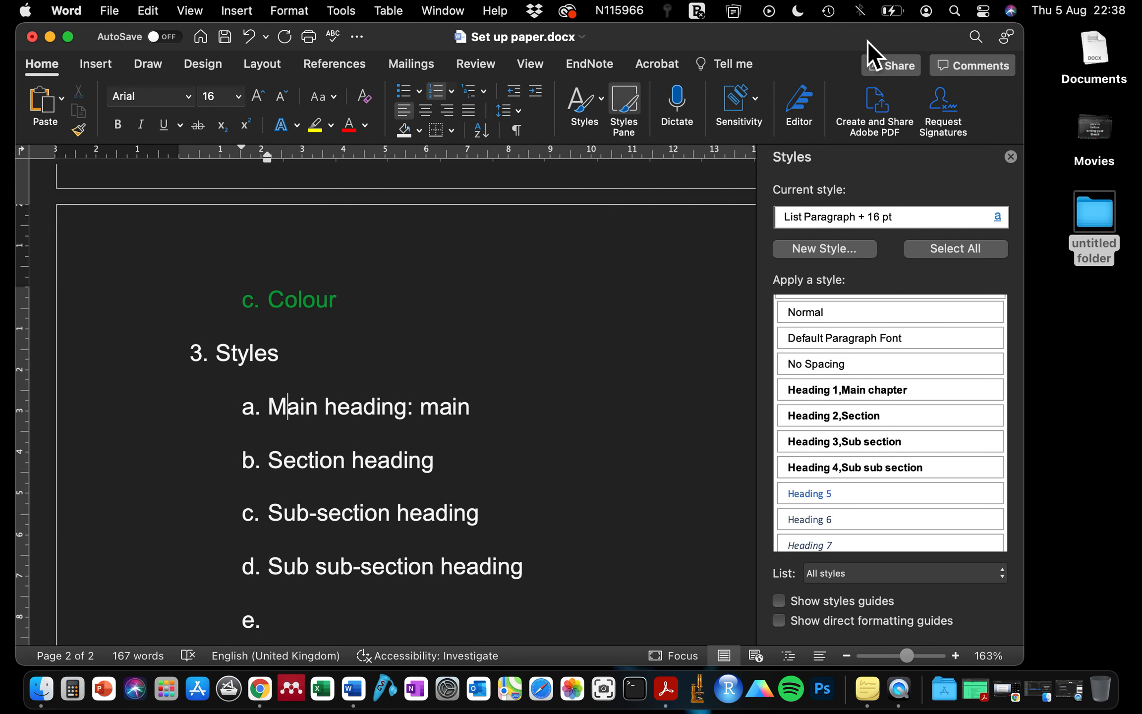
Step: Open the Heading 1 style for modification and set its name to "Main chapter"
{"action": "left_click", "coordinate": [1004, 392]}
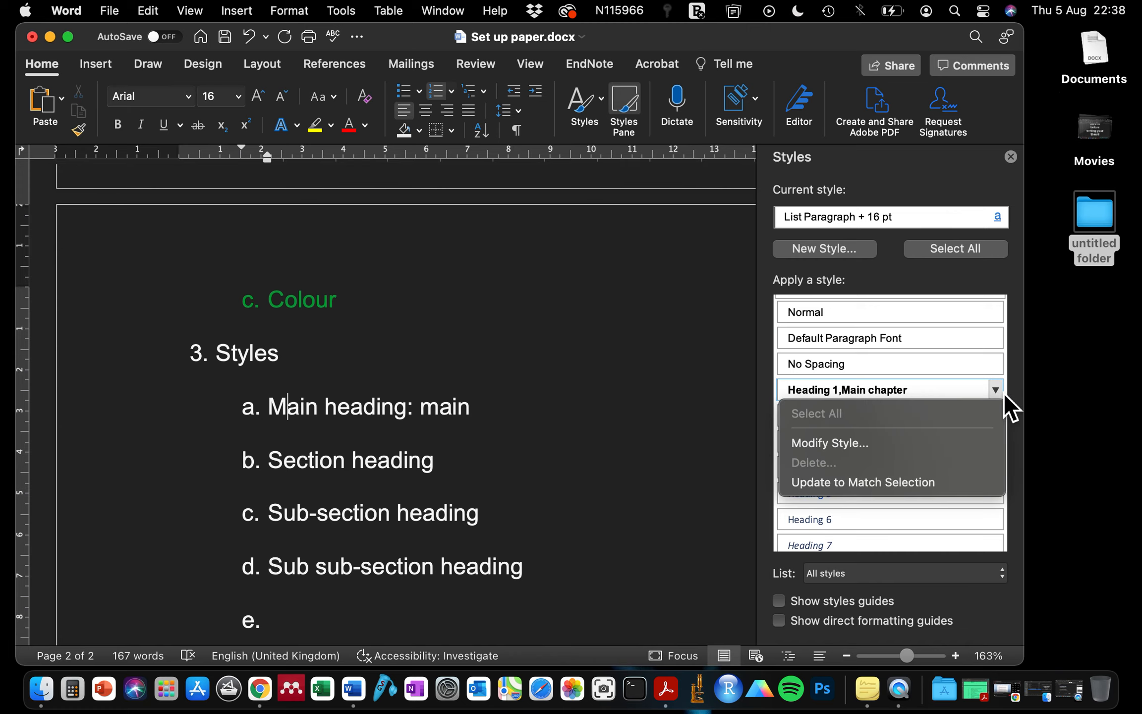
{"action": "left_click", "coordinate": [850, 449]}
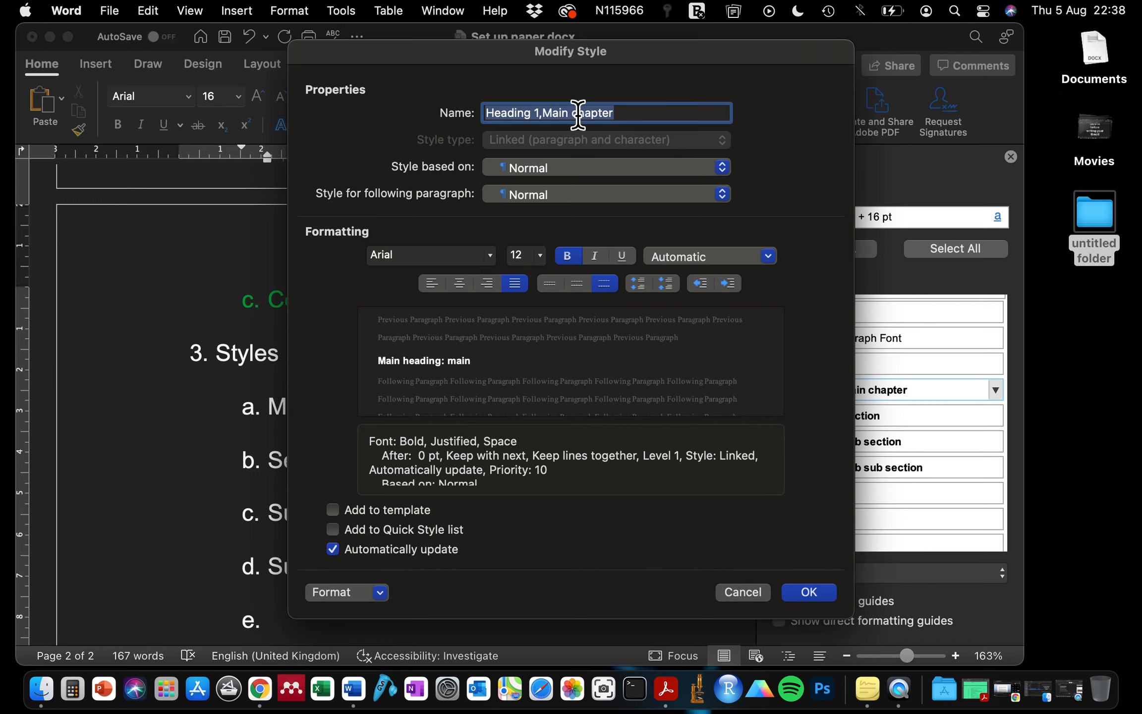
{"action": "key", "text": "BackSpace"}
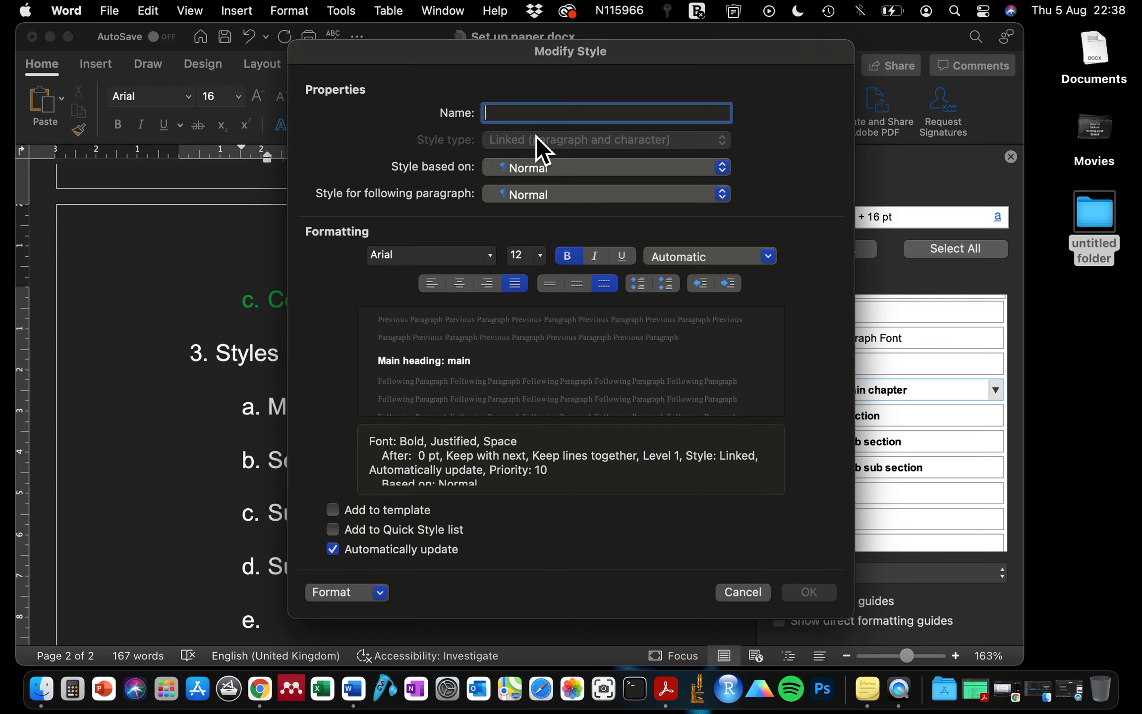
{"action": "type", "text": "Main chapter"}
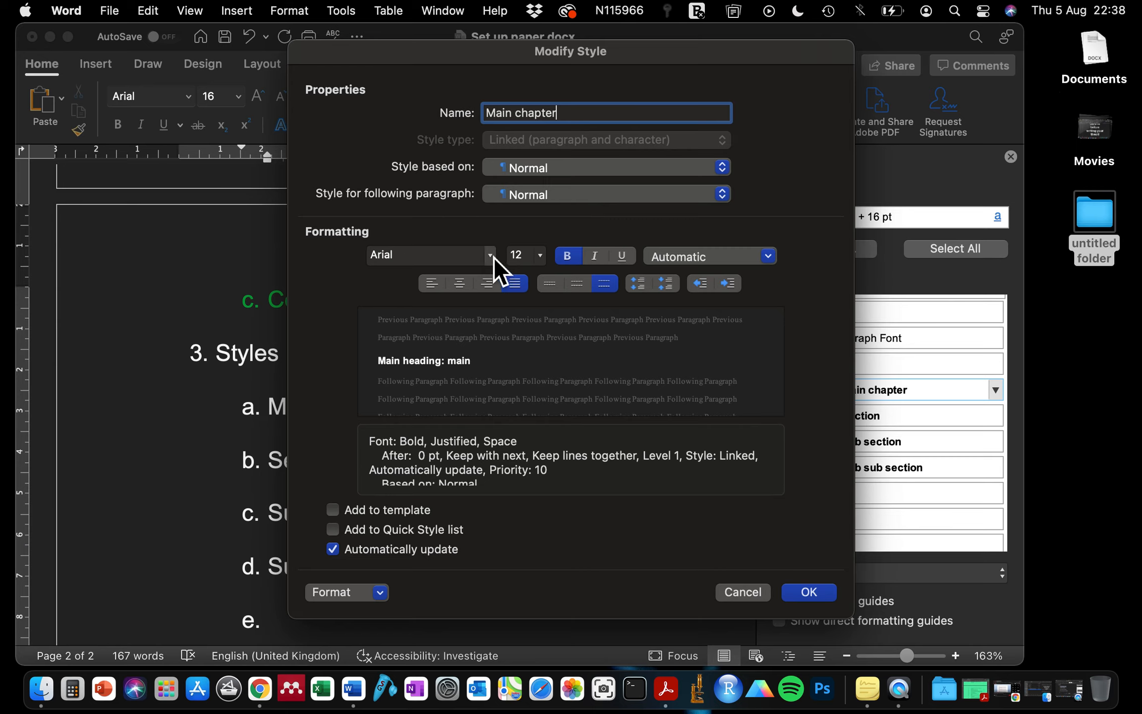
Step: Try left alignment, return the Main chapter style to justified, add it to the template without automatic updating, and save it
{"action": "left_click", "coordinate": [433, 288]}
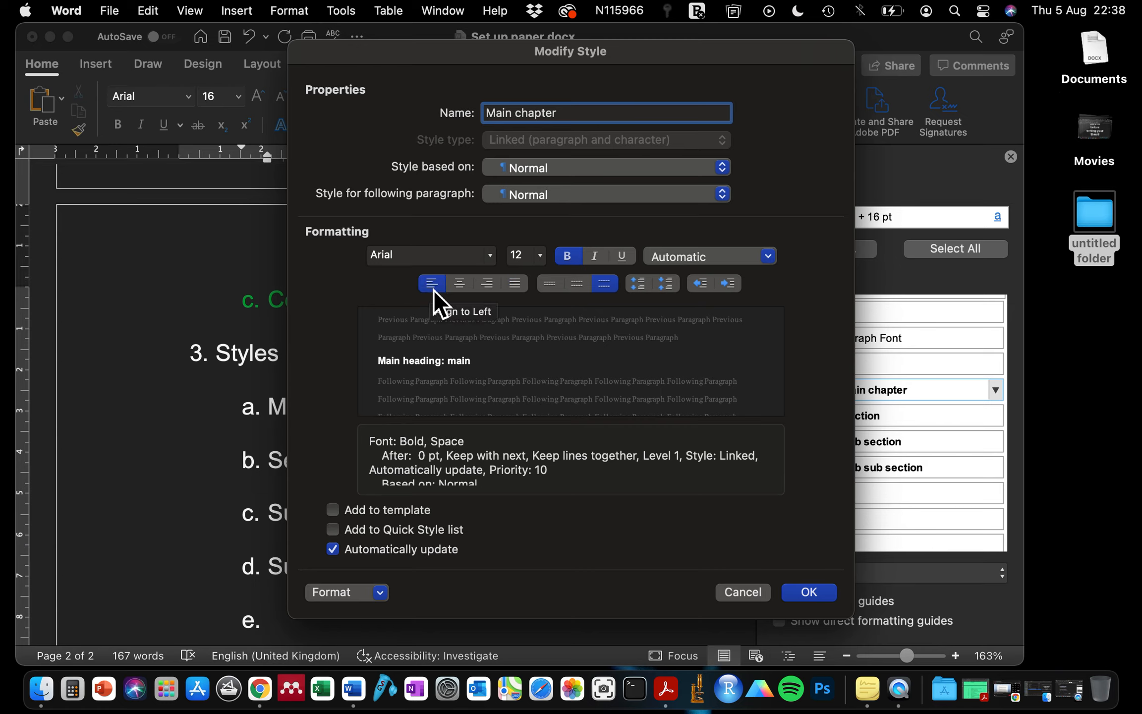
{"action": "left_click", "coordinate": [518, 291]}
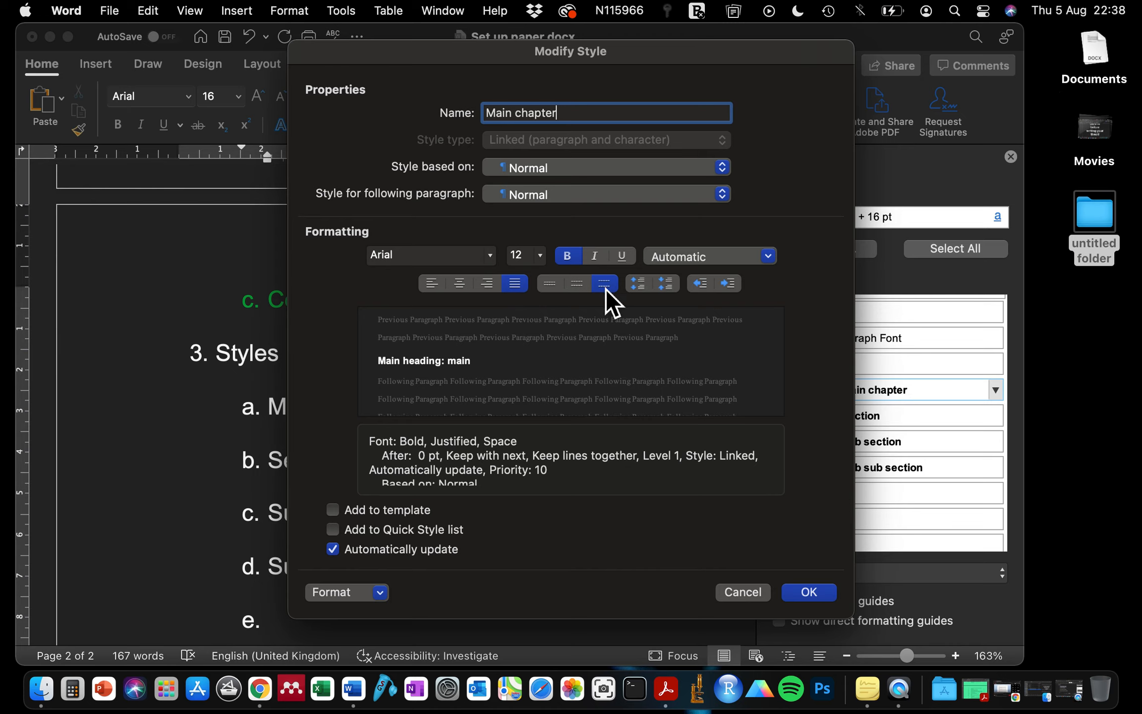
{"action": "left_click", "coordinate": [339, 550]}
{"action": "left_click", "coordinate": [333, 549]}
{"action": "left_click", "coordinate": [334, 550]}
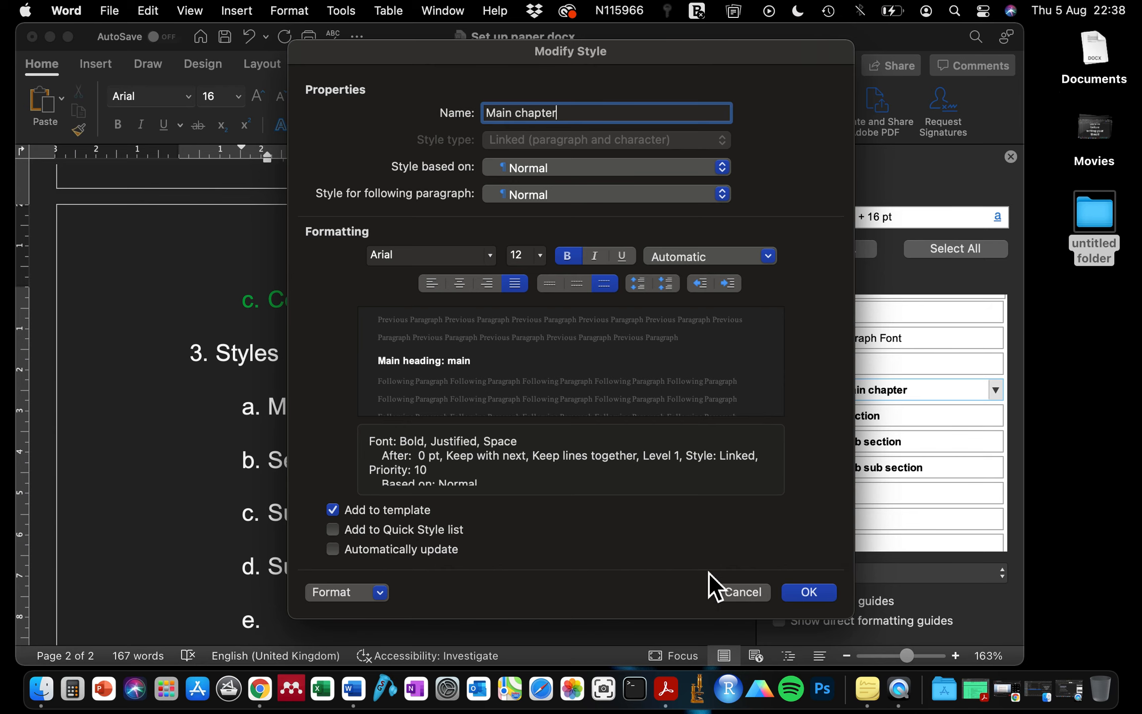
{"action": "left_click", "coordinate": [813, 594]}
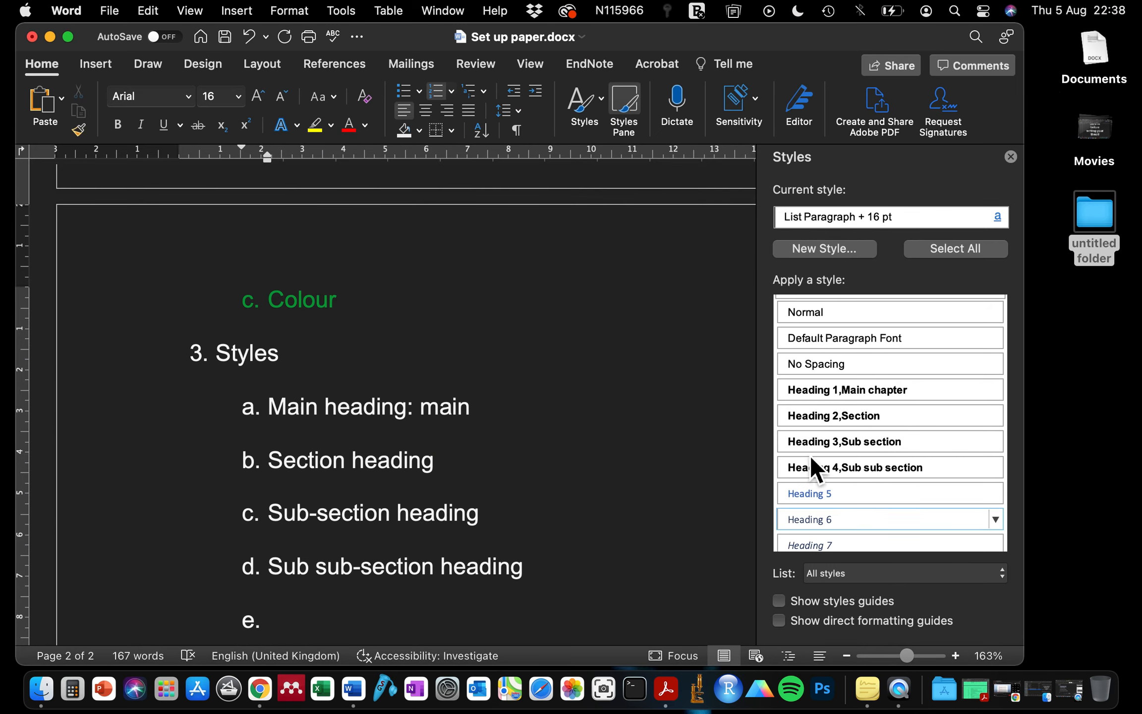
Step: Open the Heading 5 style for modification and name it "Sub sub sub section"
{"action": "left_click", "coordinate": [995, 494]}
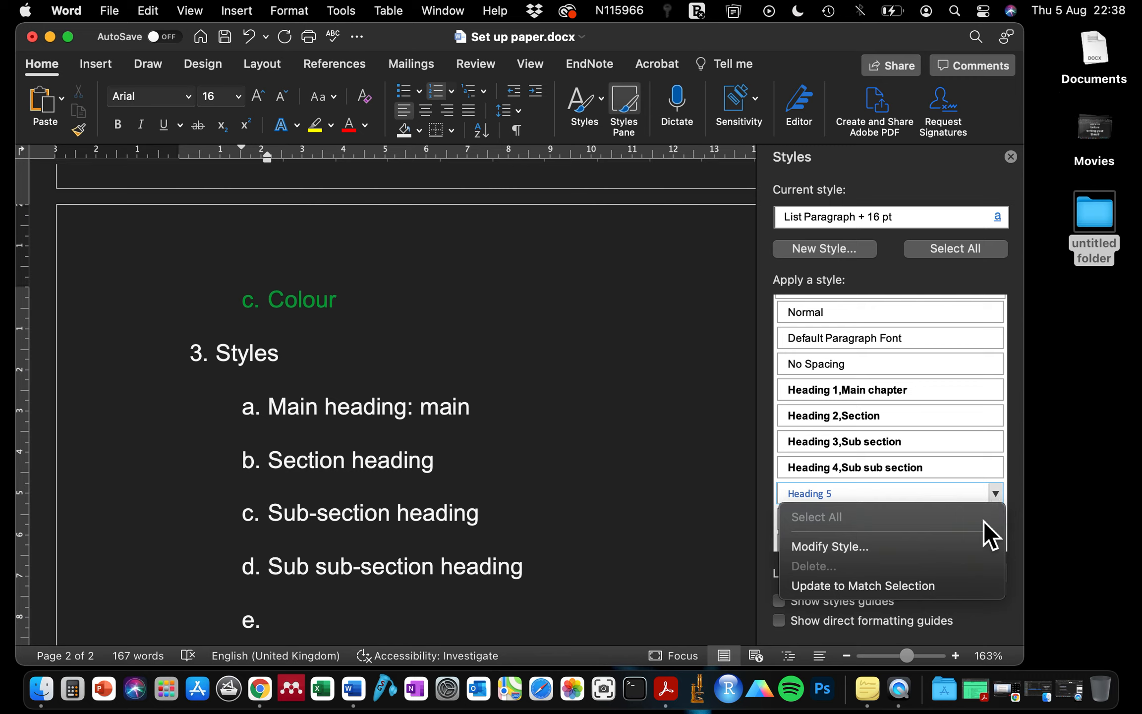
{"action": "left_click", "coordinate": [1010, 461]}
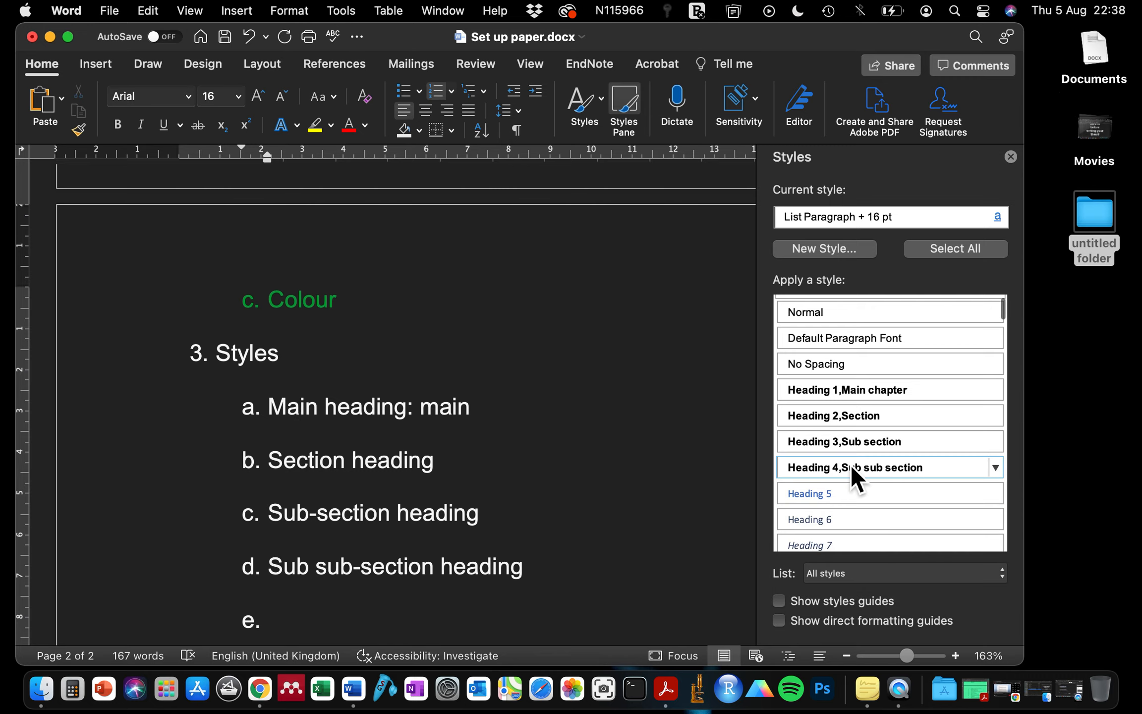
{"action": "scroll", "coordinate": [861, 475], "scroll_direction": "down", "scroll_amount": 2}
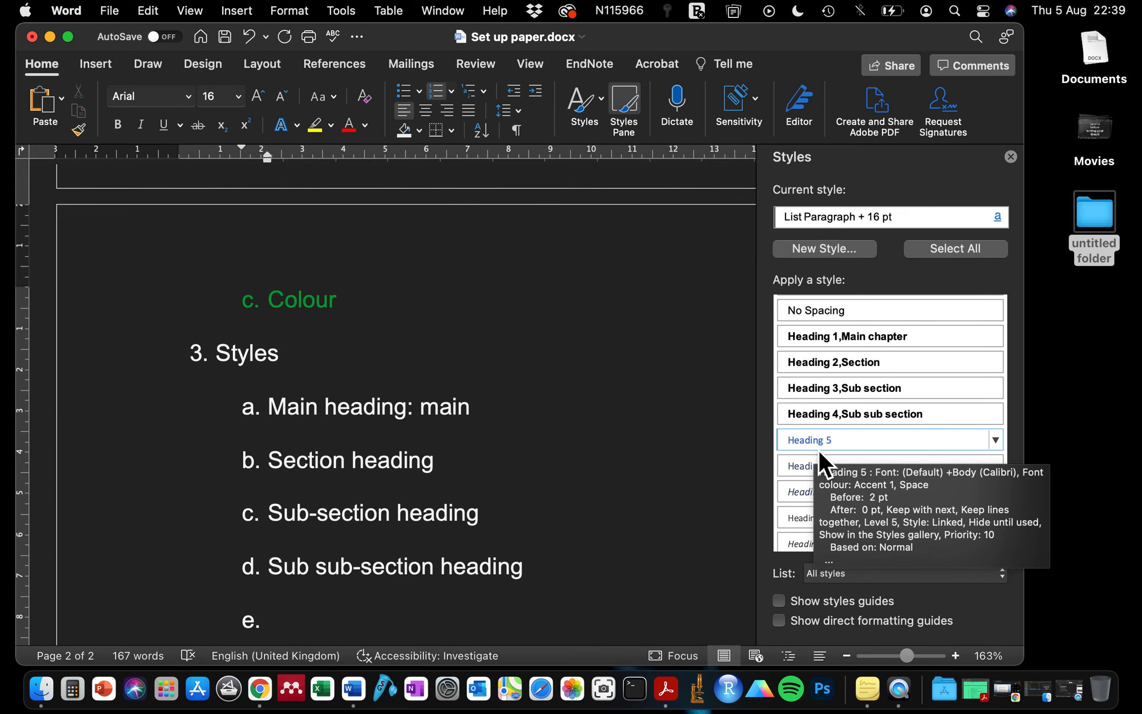
{"action": "left_click", "coordinate": [996, 440]}
{"action": "left_click", "coordinate": [863, 501]}
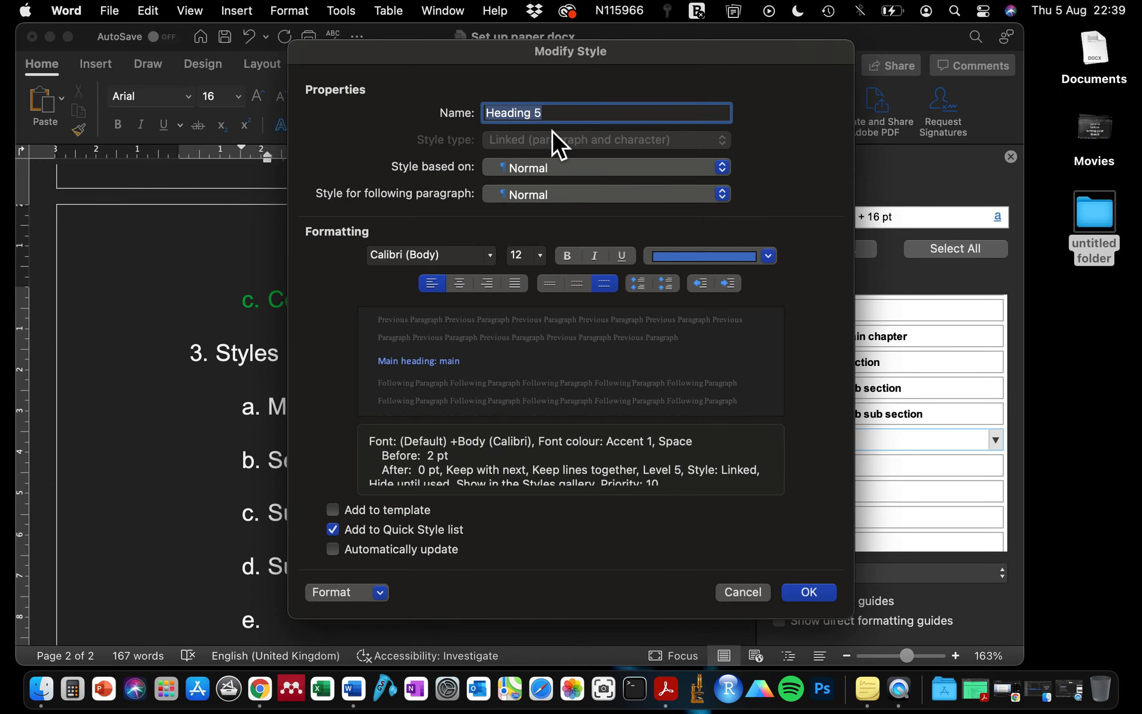
{"action": "left_click_drag", "start_coordinate": [502, 60], "coordinate": [455, 98]}
{"action": "type", "text": "Sub"}
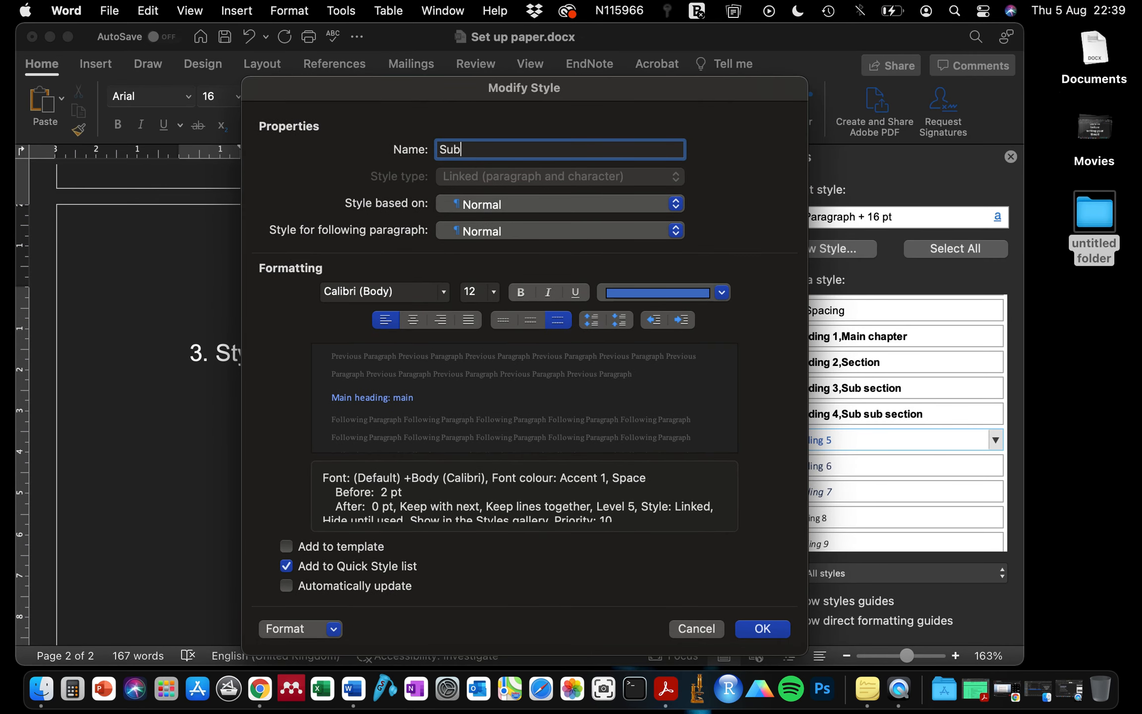
{"action": "type", "text": " sub sub section"}
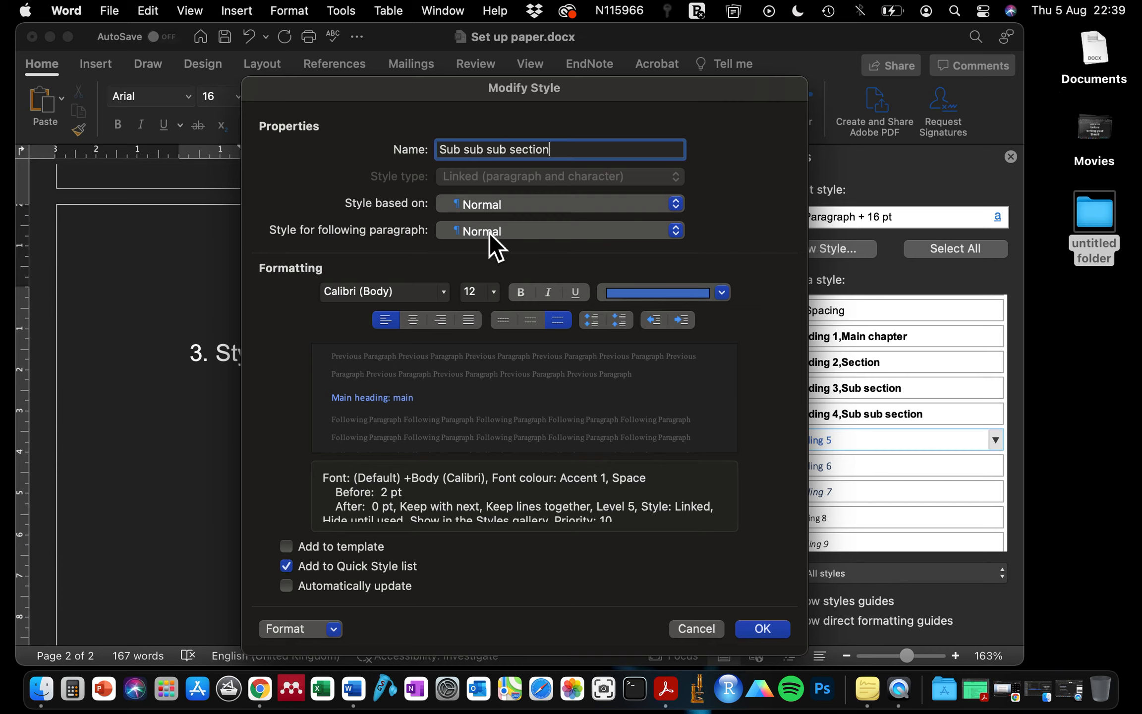
Step: Set the font of the Sub sub sub section style to bold Arial
{"action": "left_click", "coordinate": [445, 292]}
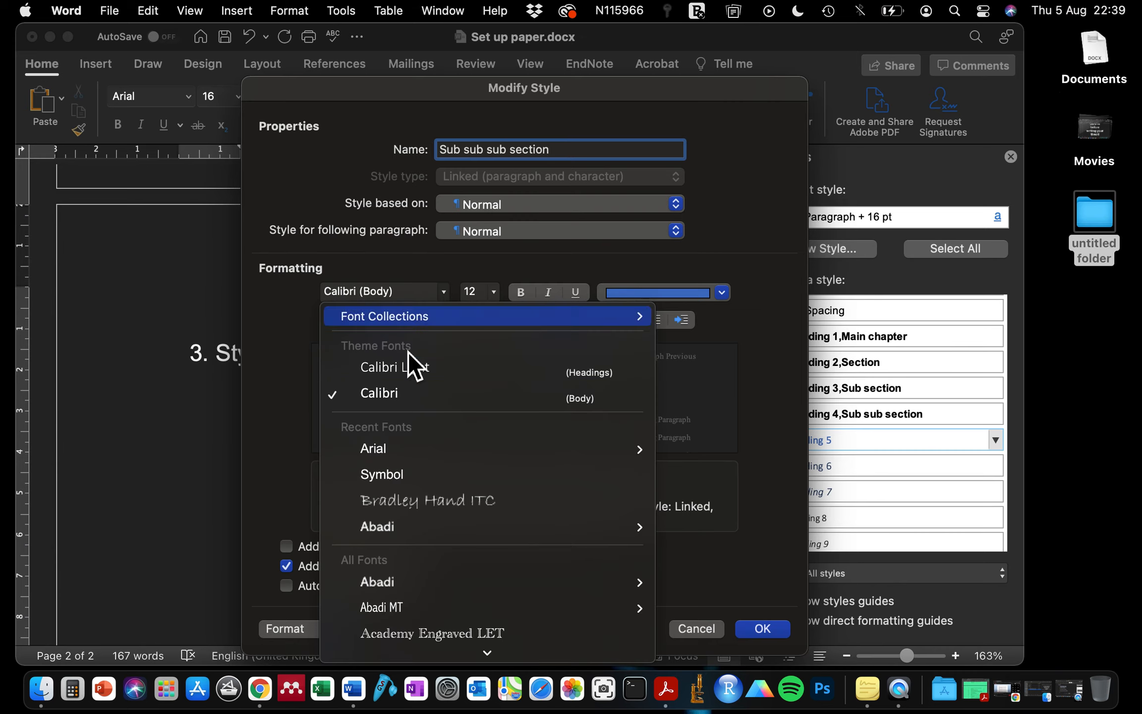
{"action": "left_click", "coordinate": [369, 451]}
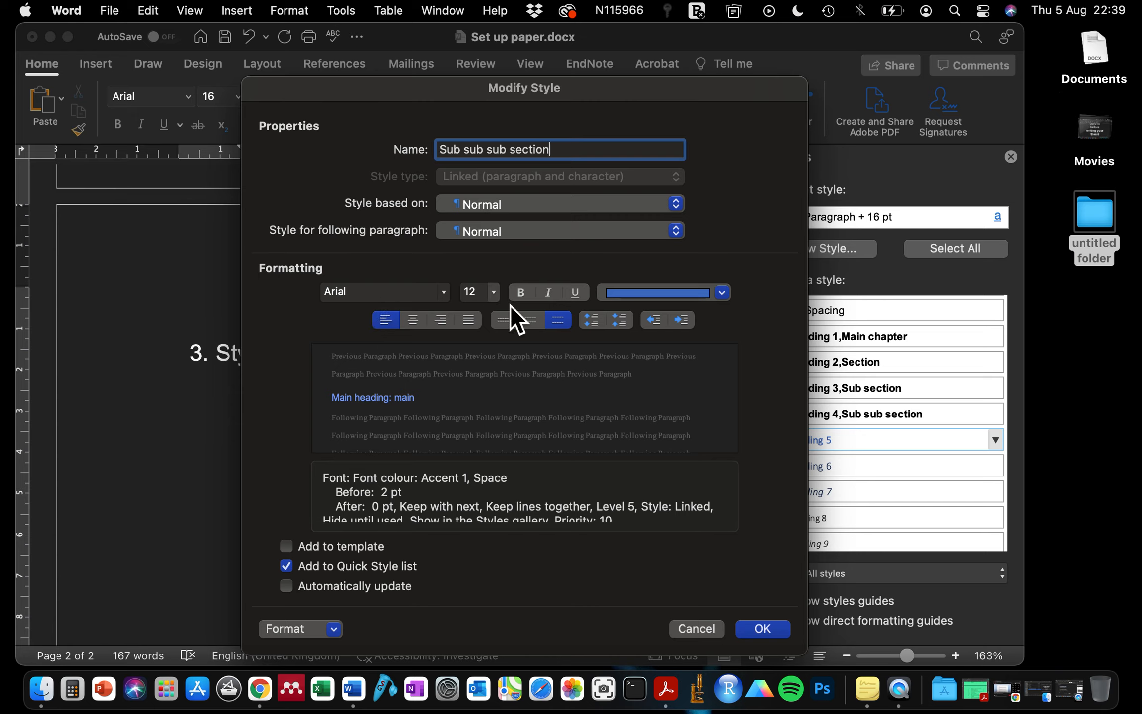
{"action": "left_click", "coordinate": [527, 298]}
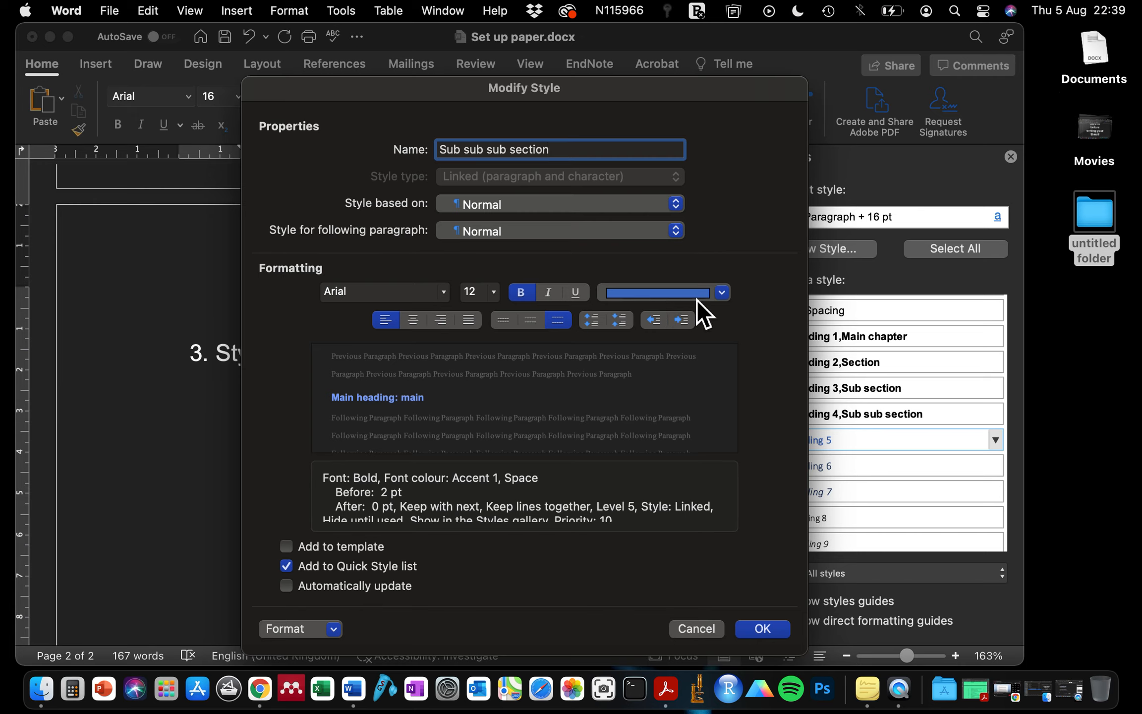
Step: Set the font colour of the Sub sub sub section style to Automatic
{"action": "left_click", "coordinate": [722, 293]}
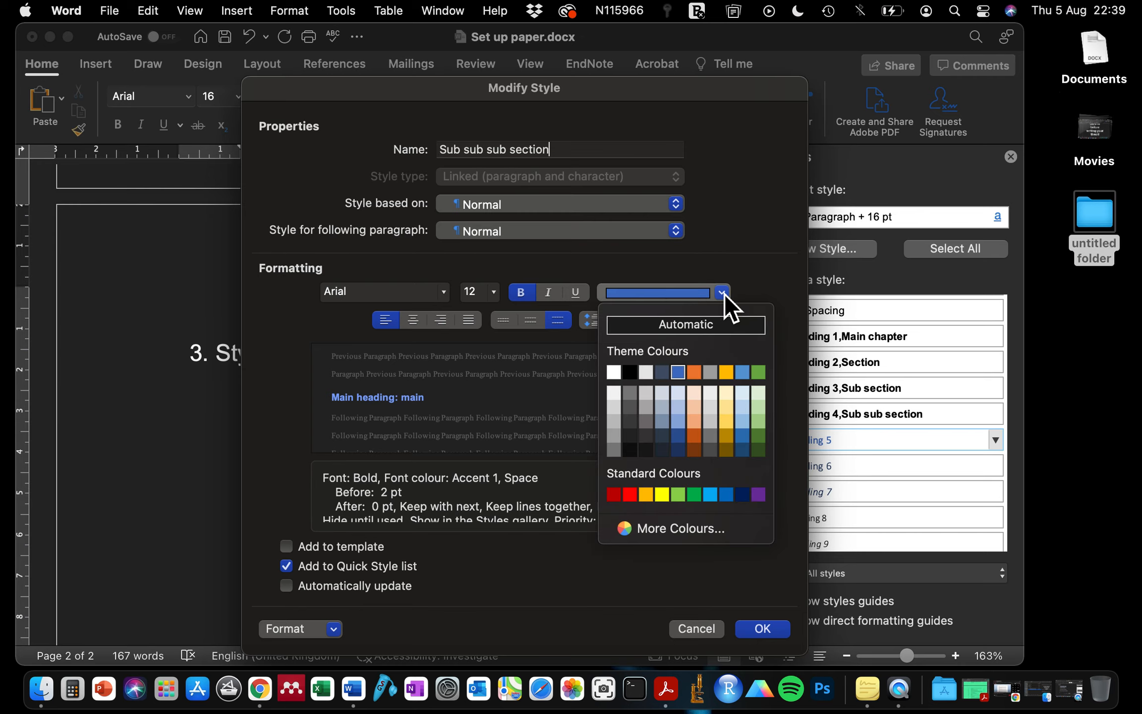
{"action": "left_click", "coordinate": [689, 292]}
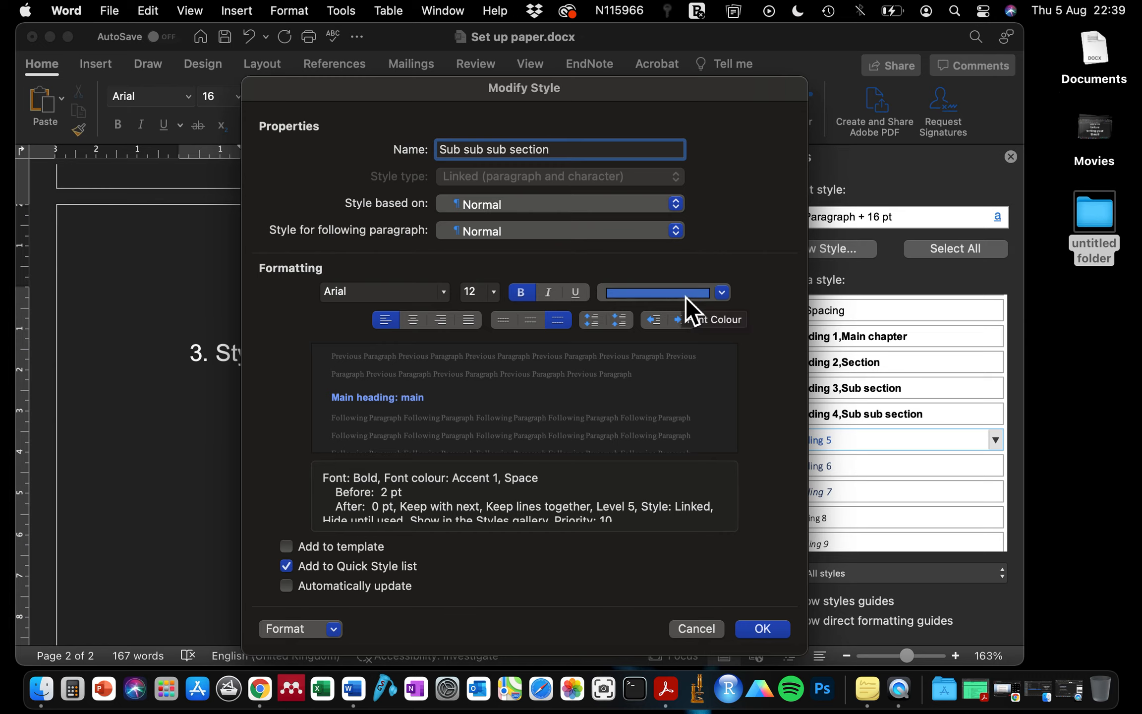
{"action": "left_click", "coordinate": [722, 297]}
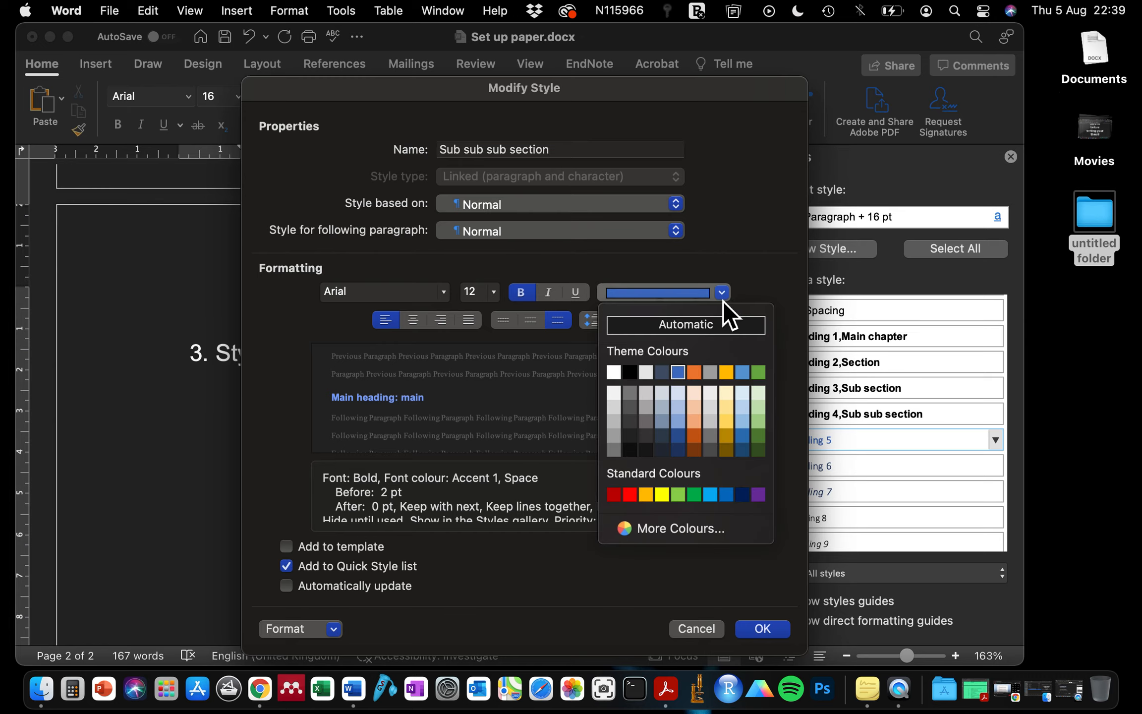
{"action": "left_click", "coordinate": [674, 328]}
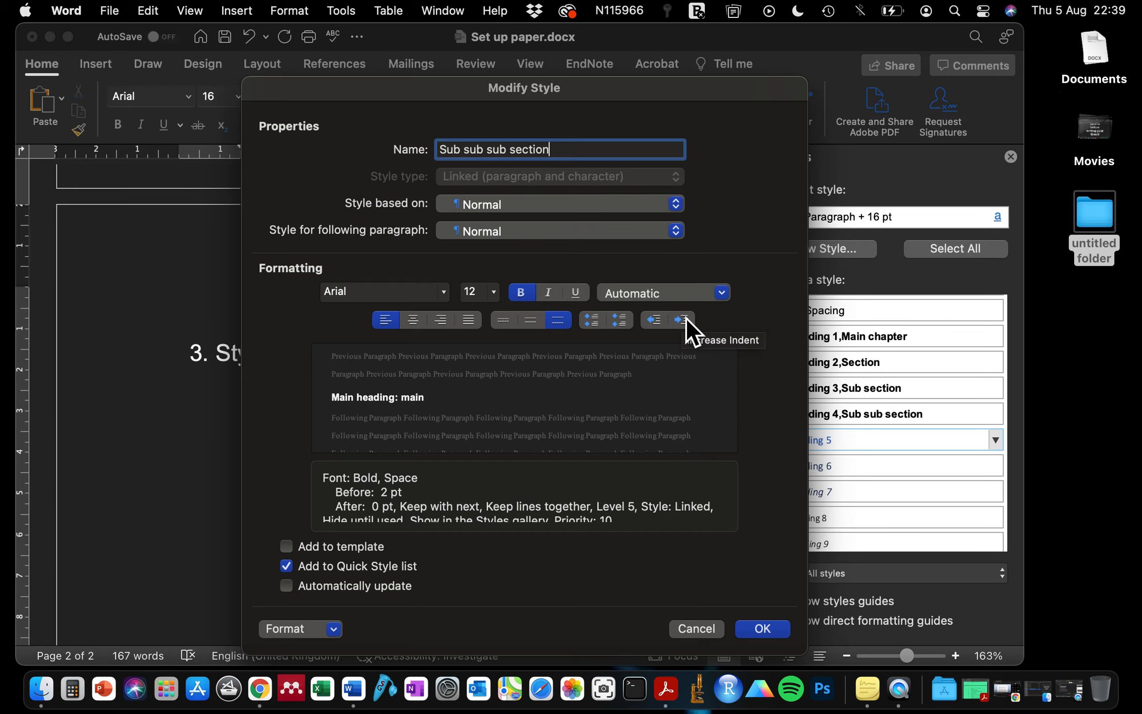
{"action": "left_click", "coordinate": [721, 295]}
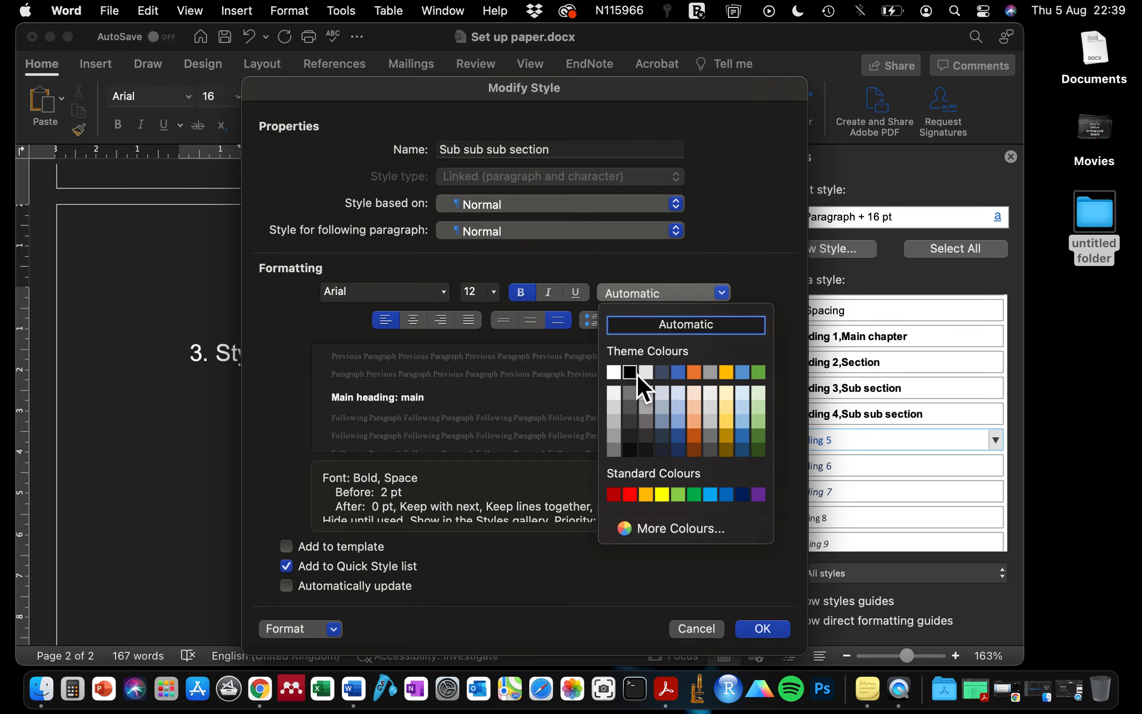
{"action": "left_click", "coordinate": [720, 328]}
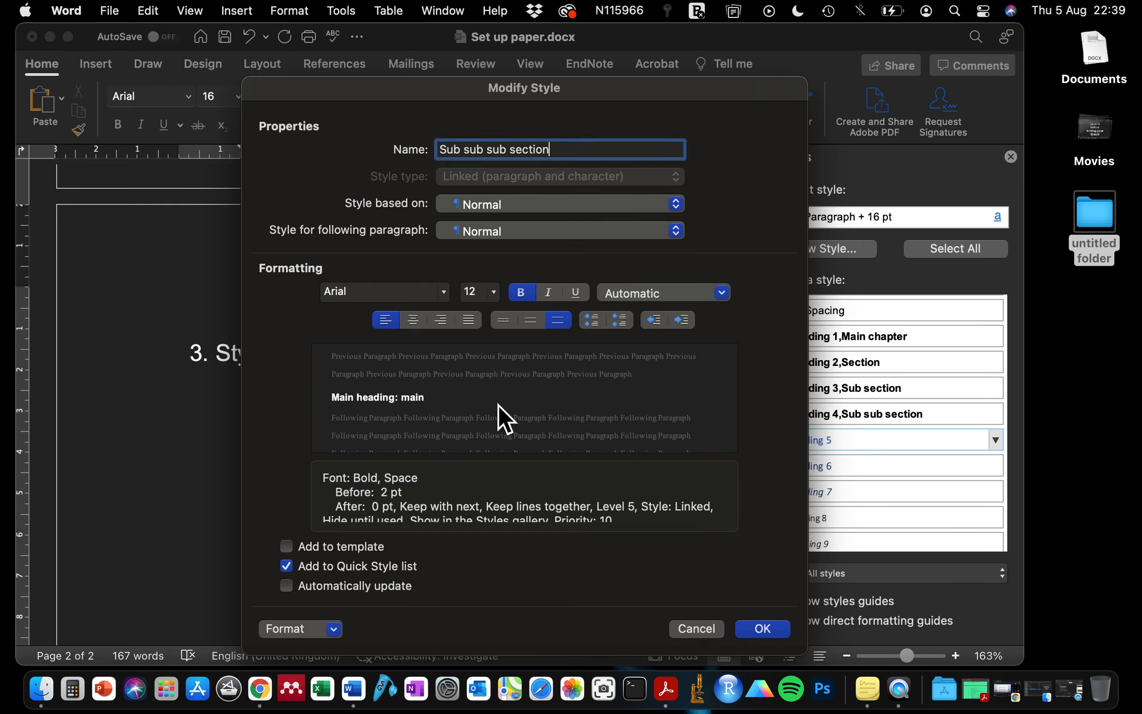
Step: Try left, centred and right alignment for the Sub sub sub section style, and settle on justified
{"action": "scroll", "coordinate": [460, 479], "scroll_direction": "down", "scroll_amount": 2}
{"action": "scroll", "coordinate": [460, 480], "scroll_direction": "up", "scroll_amount": 2}
{"action": "left_click", "coordinate": [474, 323]}
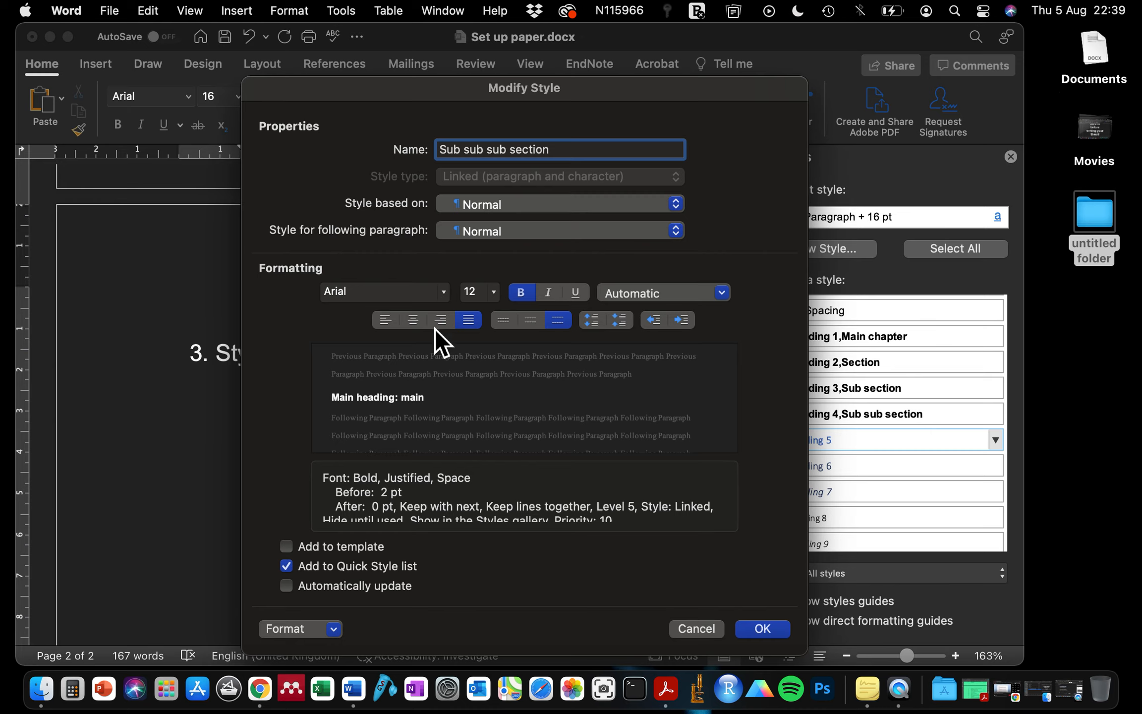
{"action": "left_click", "coordinate": [386, 321]}
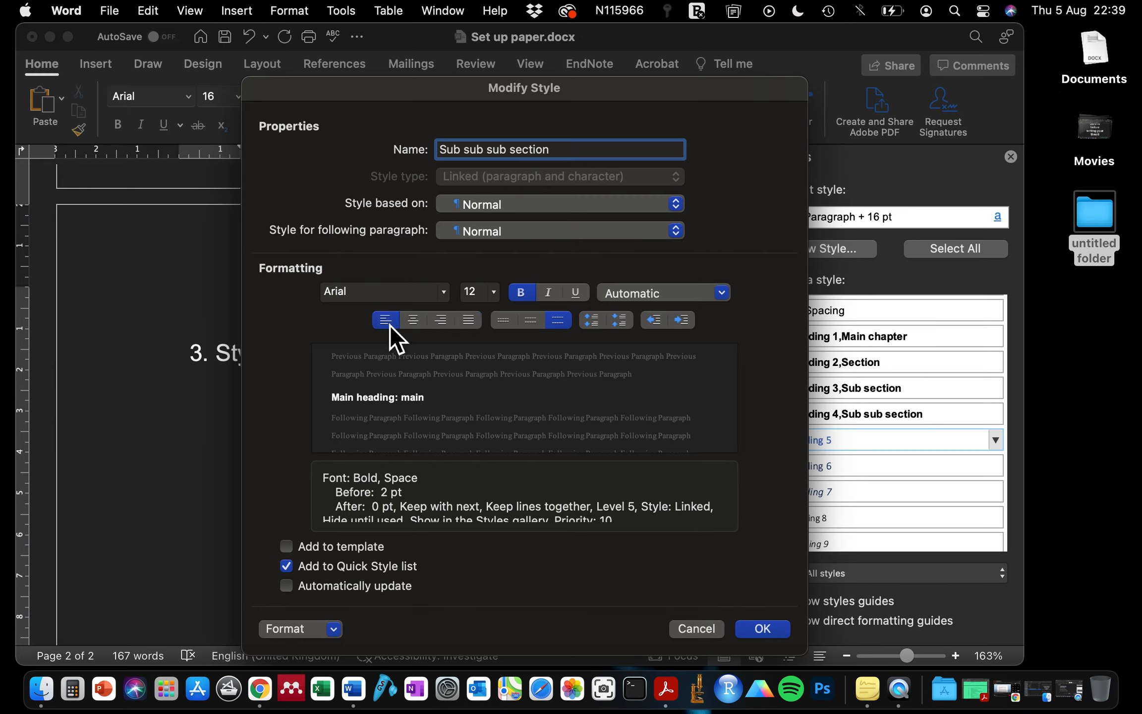
{"action": "left_click", "coordinate": [416, 322]}
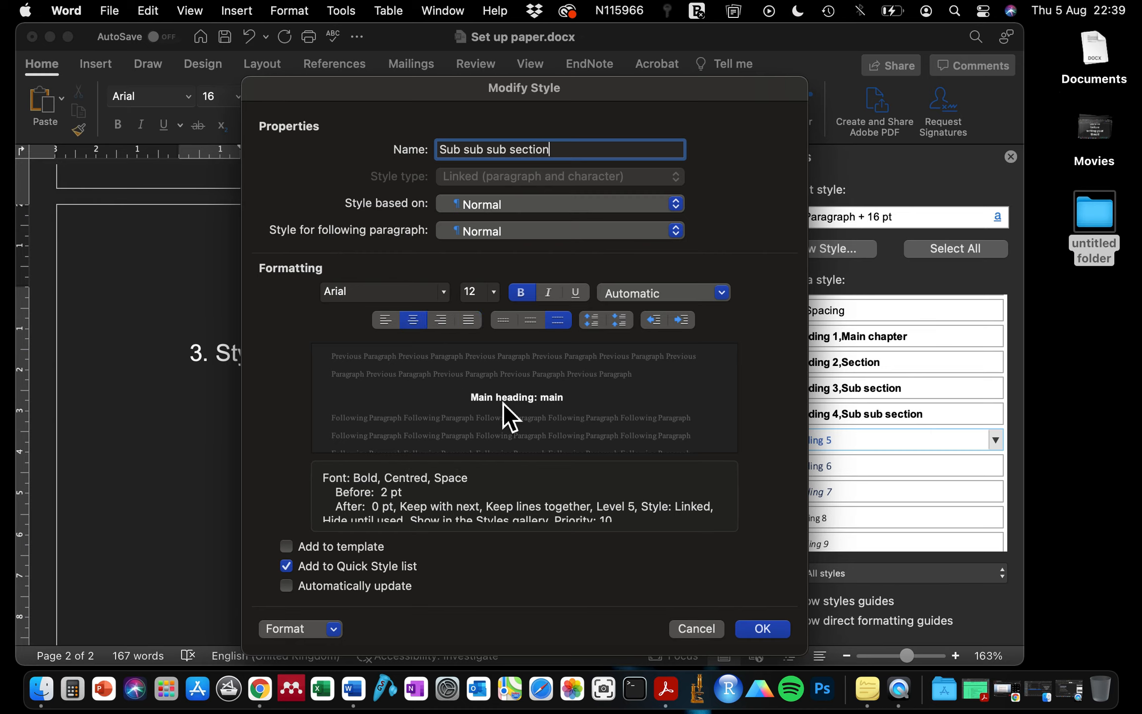
{"action": "left_click", "coordinate": [444, 324]}
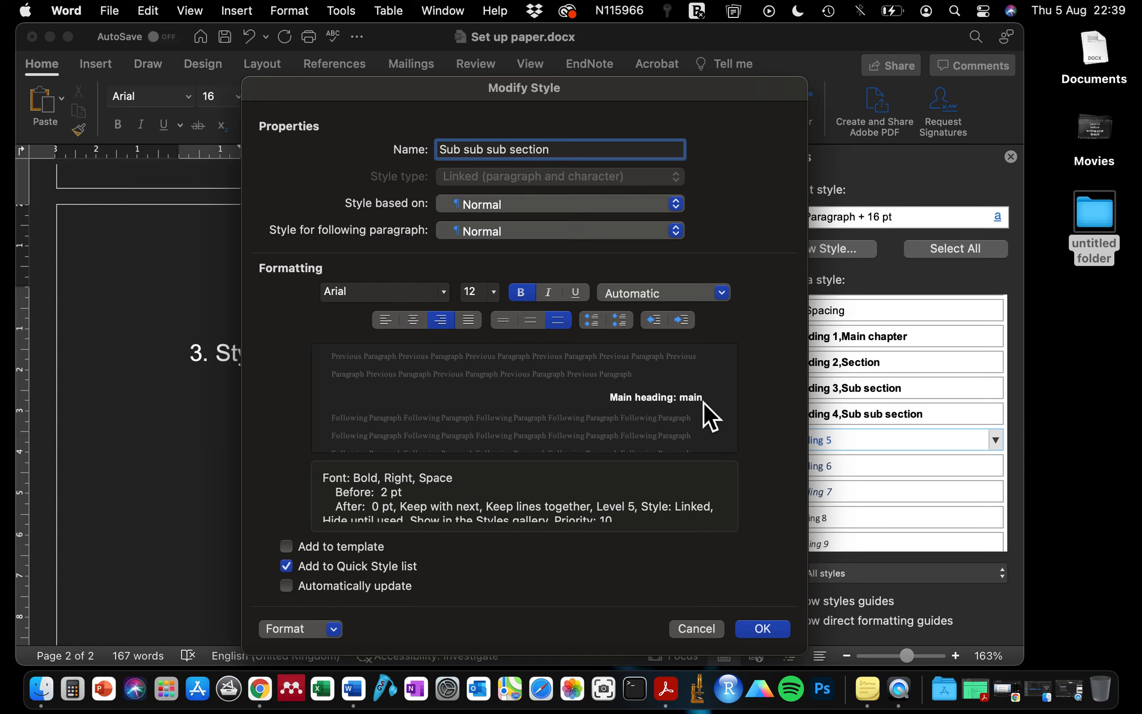
{"action": "left_click", "coordinate": [471, 322]}
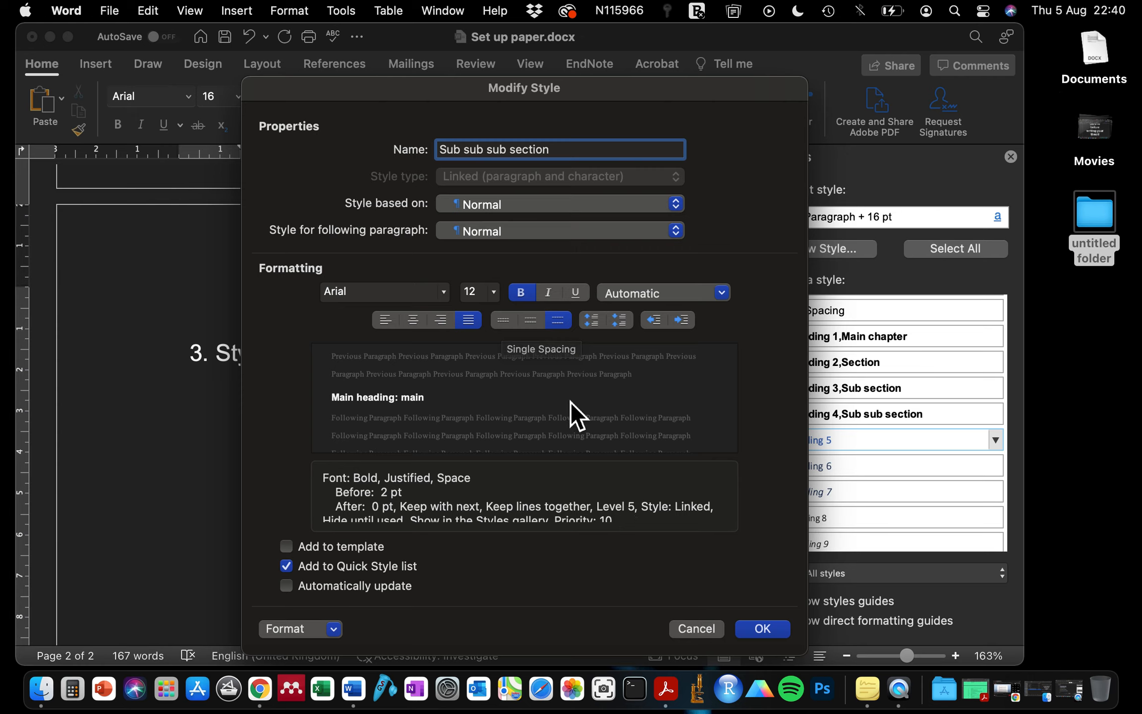
Step: Set the style's spacing before to 0 pt, add it to the template instead of the Quick Style list, and save it
{"action": "left_click", "coordinate": [594, 323]}
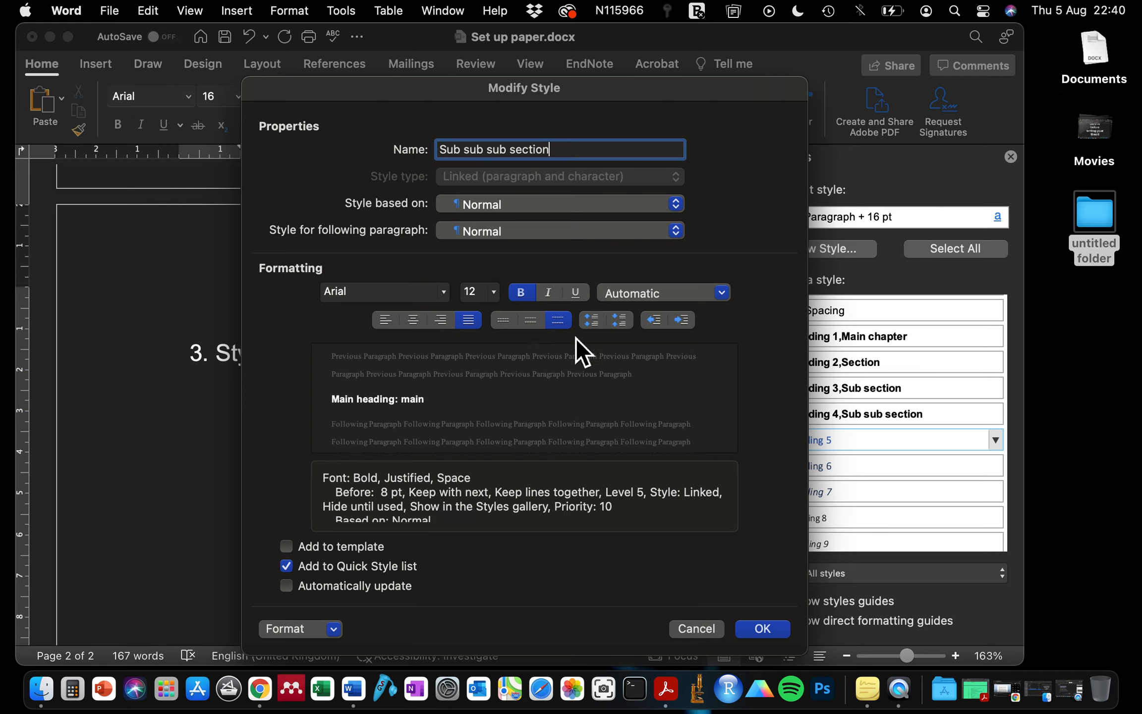
{"action": "left_click", "coordinate": [615, 319]}
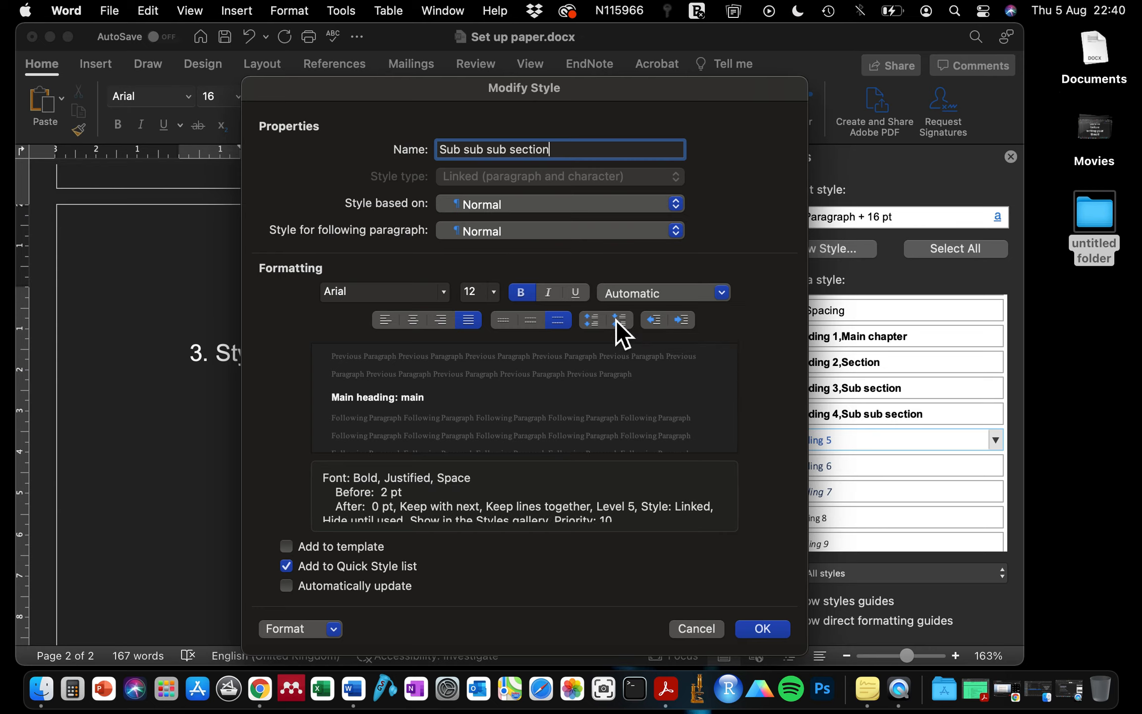
{"action": "left_click", "coordinate": [615, 319]}
{"action": "left_click", "coordinate": [290, 566]}
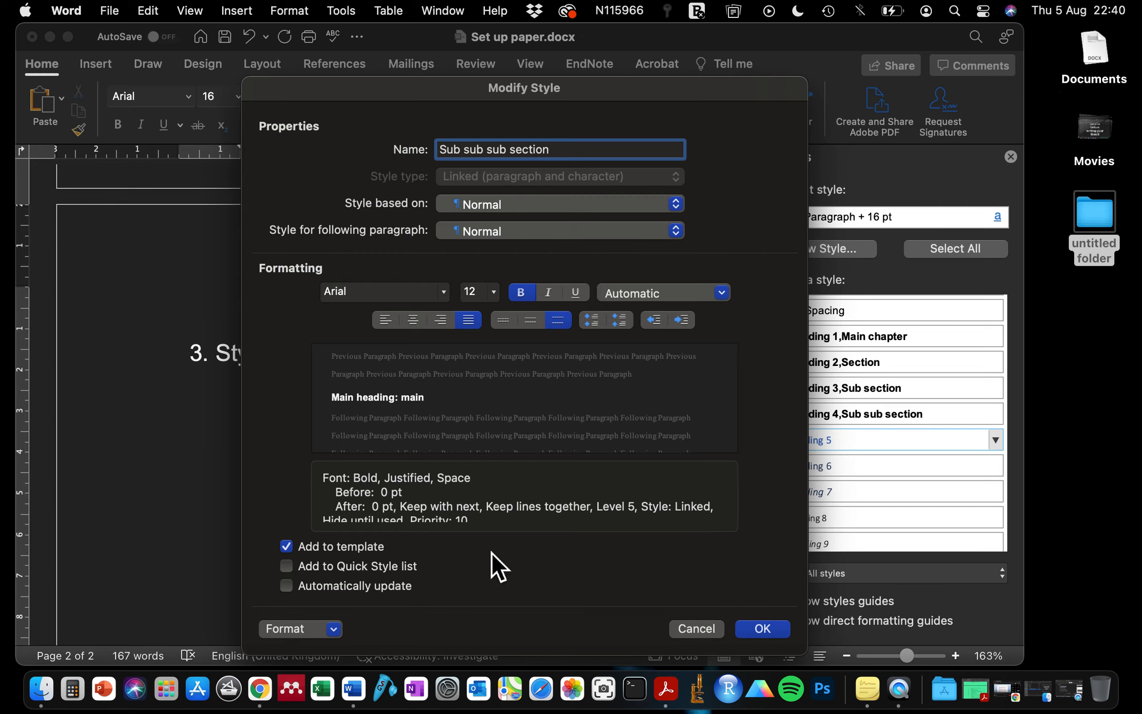
{"action": "left_click", "coordinate": [767, 635]}
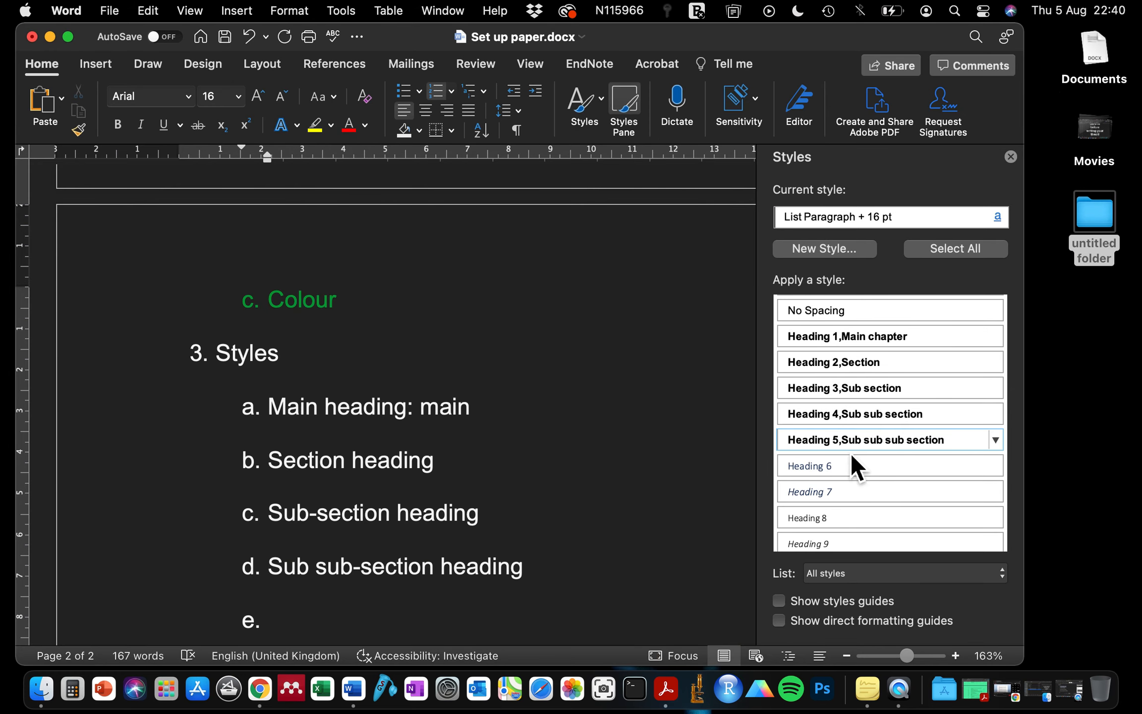
Step: View only the recommended styles in the style list, and return the list to all styles
{"action": "mouse_move", "coordinate": [846, 440]}
{"action": "left_click", "coordinate": [842, 575]}
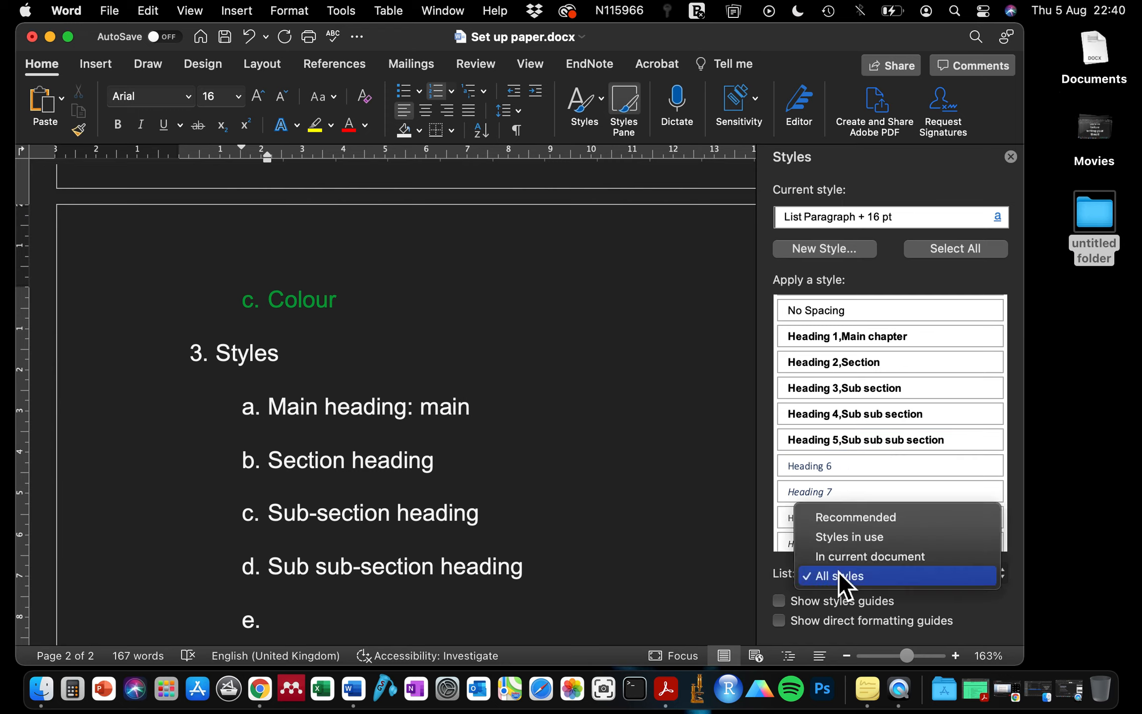
{"action": "left_click", "coordinate": [821, 519]}
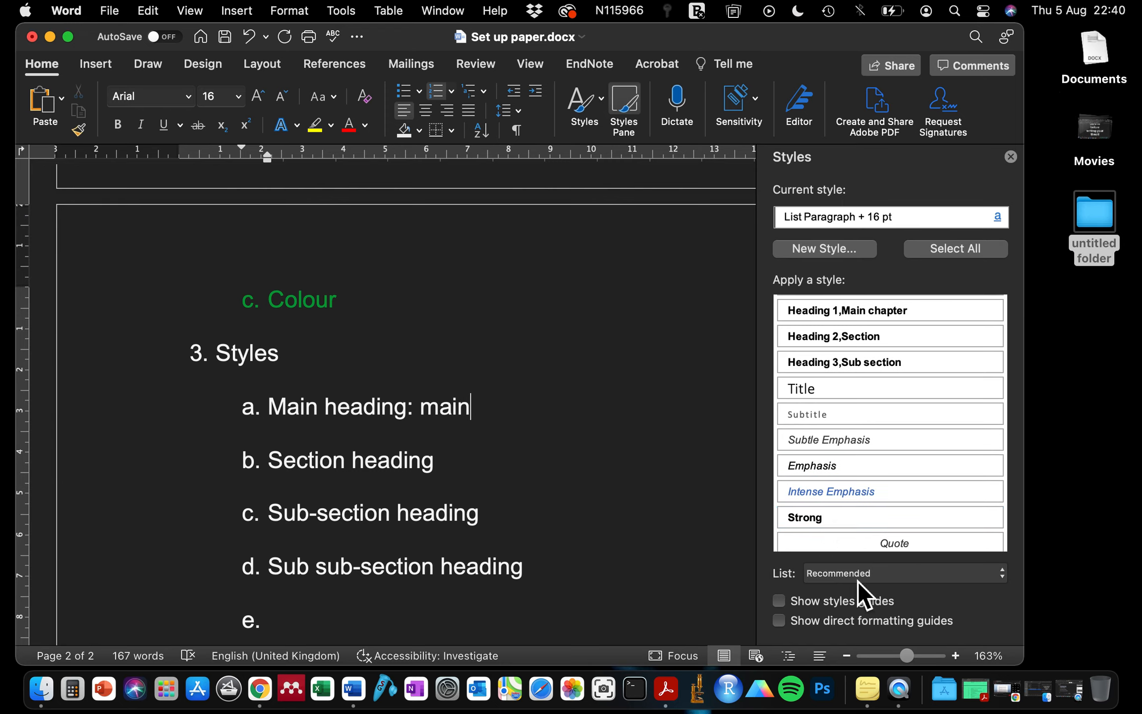
{"action": "scroll", "coordinate": [858, 353], "scroll_direction": "up", "scroll_amount": 1}
{"action": "scroll", "coordinate": [856, 350], "scroll_direction": "up", "scroll_amount": 2}
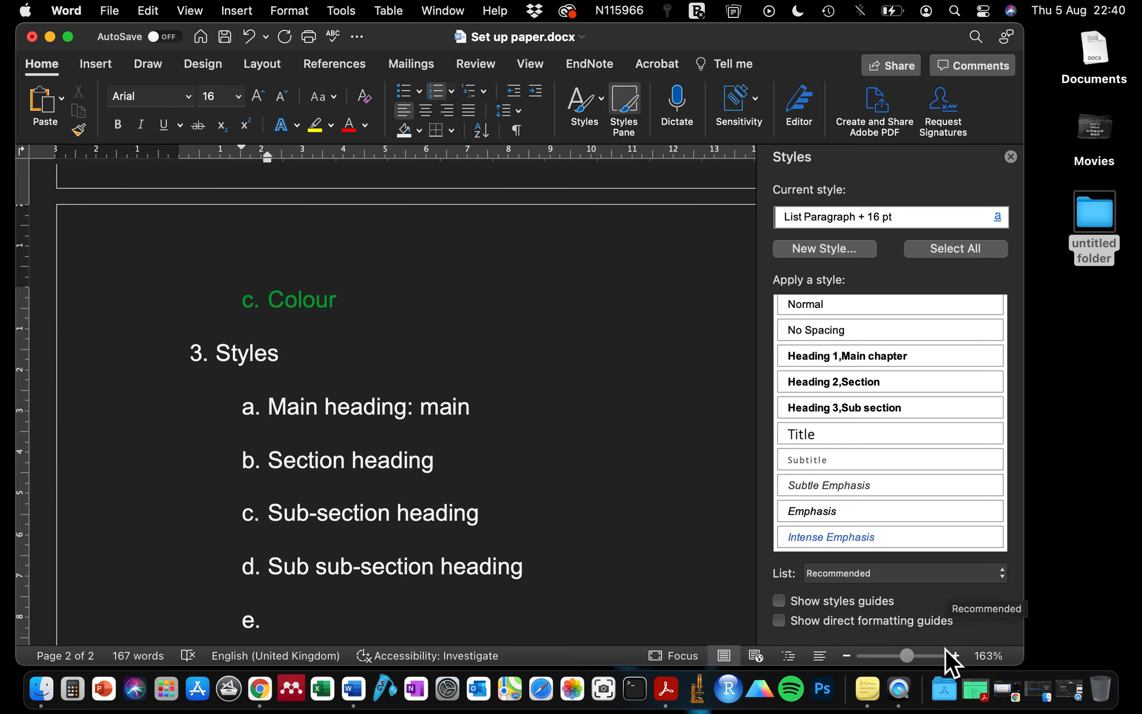
{"action": "left_click", "coordinate": [906, 577]}
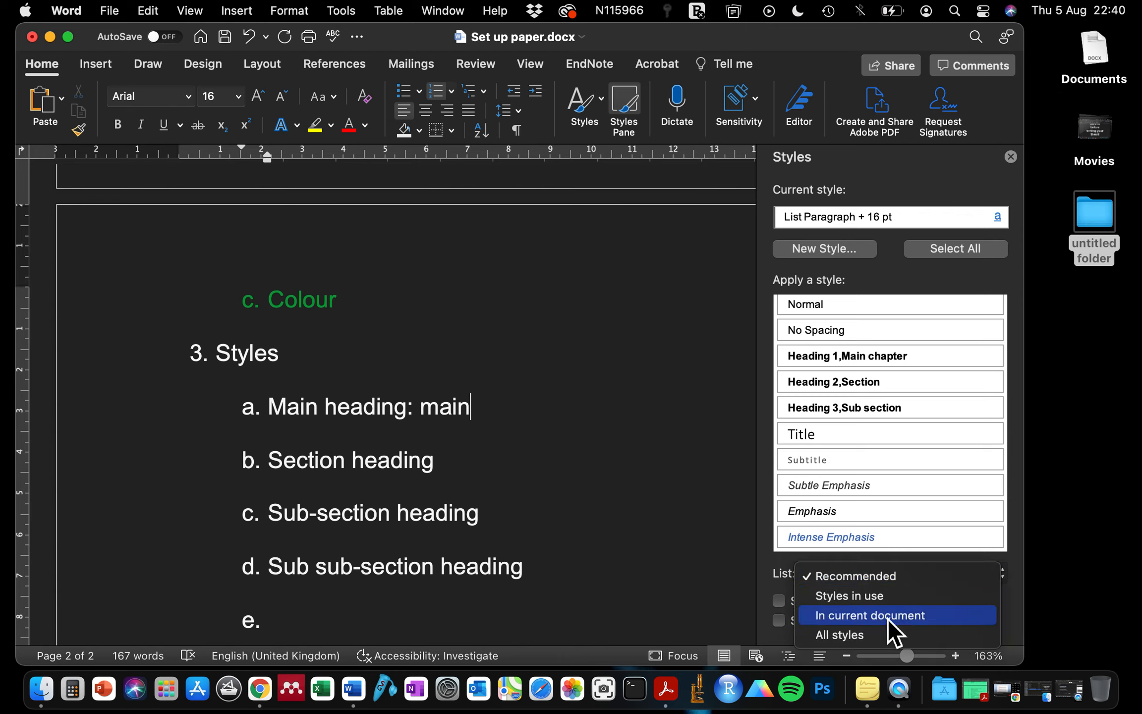
{"action": "left_click", "coordinate": [854, 634]}
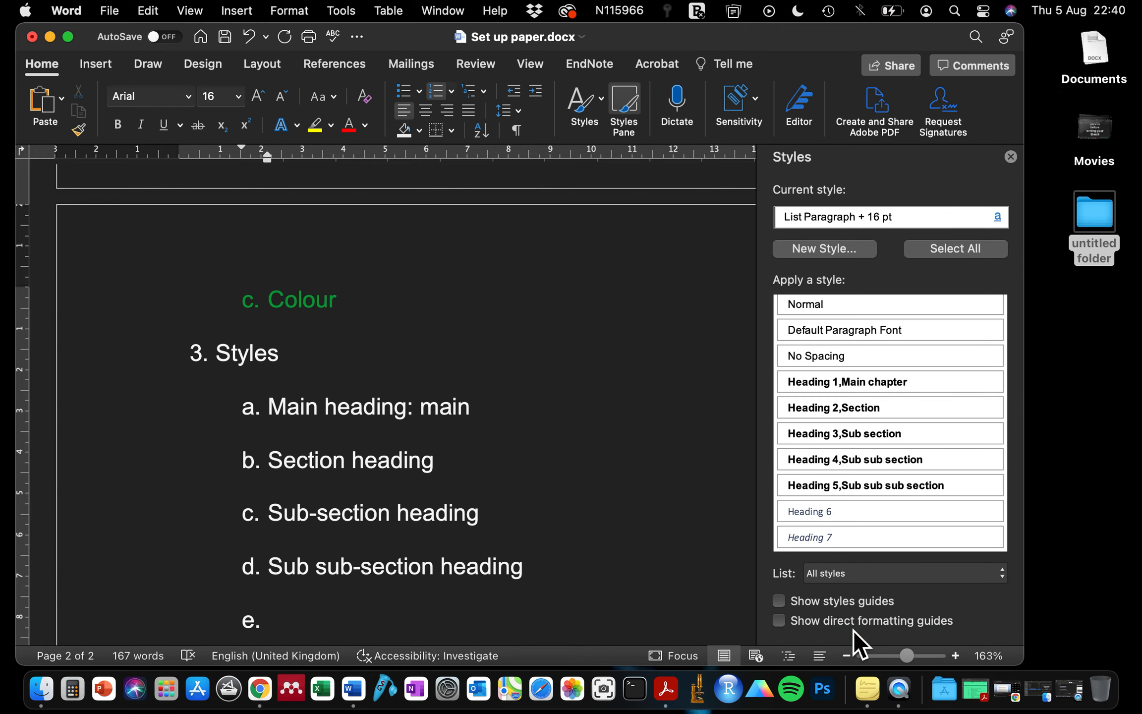
Step: Save the Set up paper document and create a new blank document
{"action": "key", "text": "super+s"}
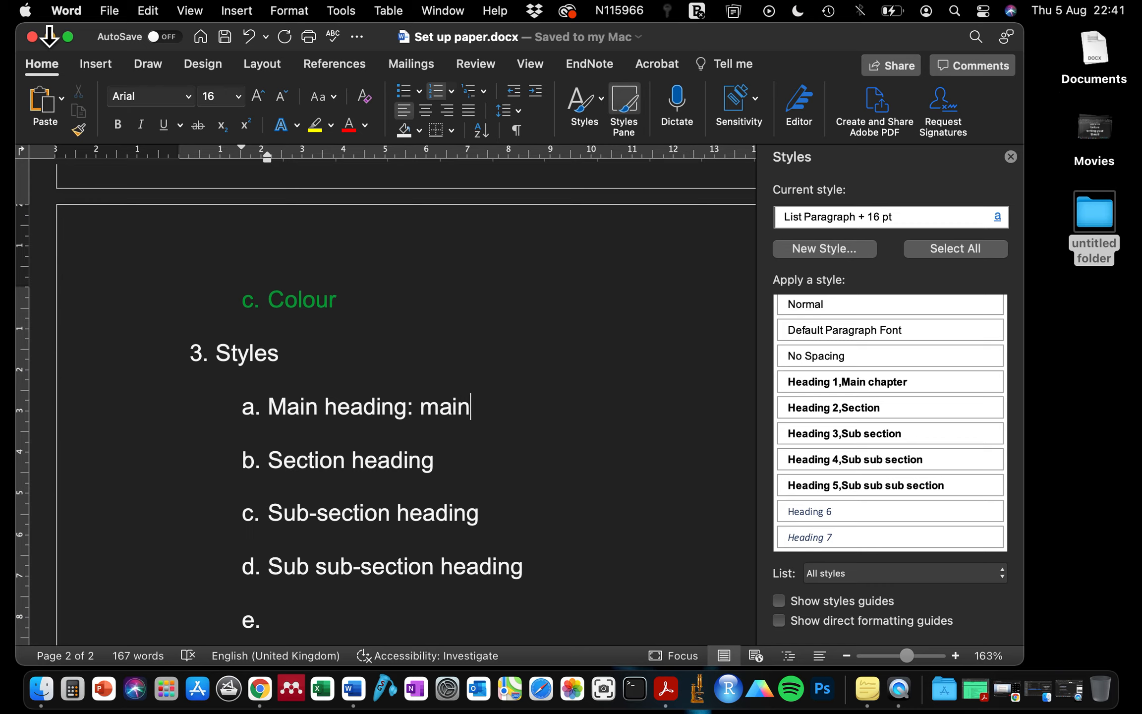
{"action": "left_click", "coordinate": [109, 11]}
{"action": "left_click", "coordinate": [127, 41]}
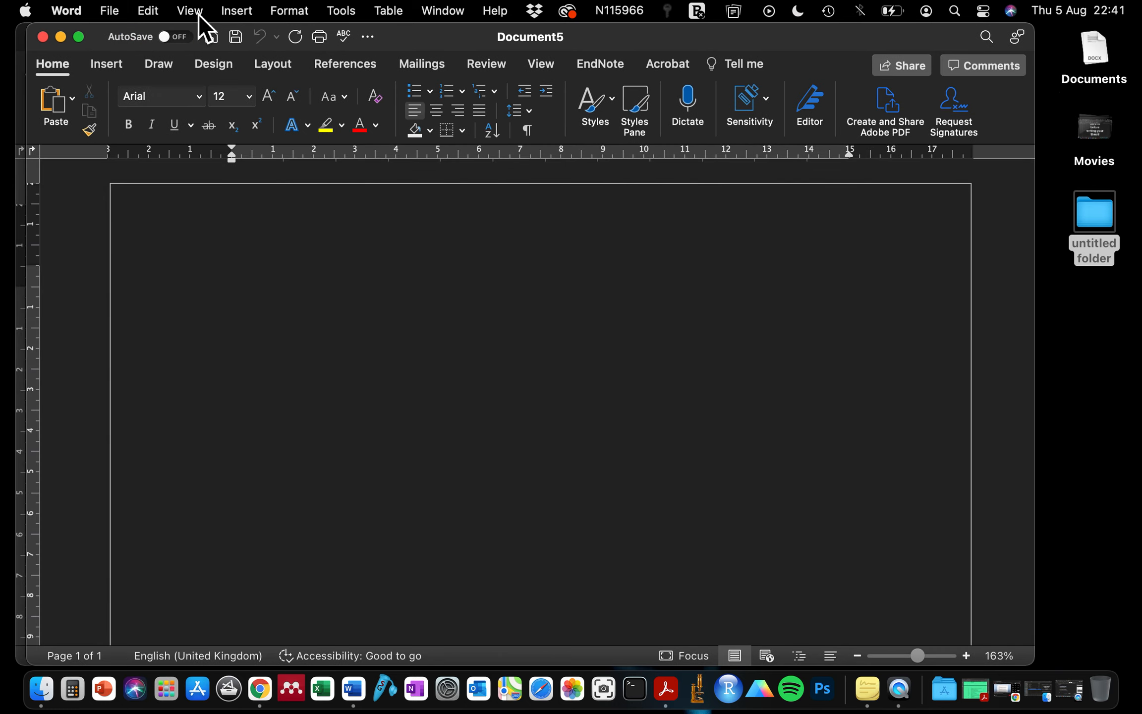
Step: Check the style gallery in the new document, show the Styles pane, and list all styles in it
{"action": "left_click", "coordinate": [598, 106]}
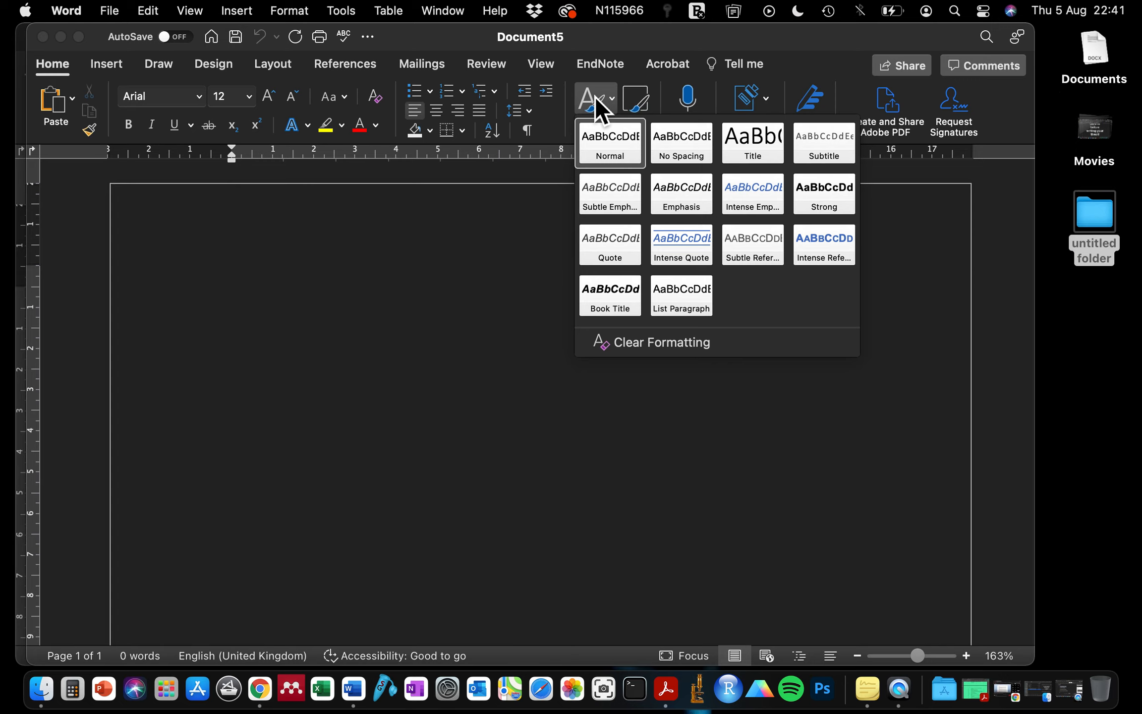
{"action": "left_click", "coordinate": [517, 314]}
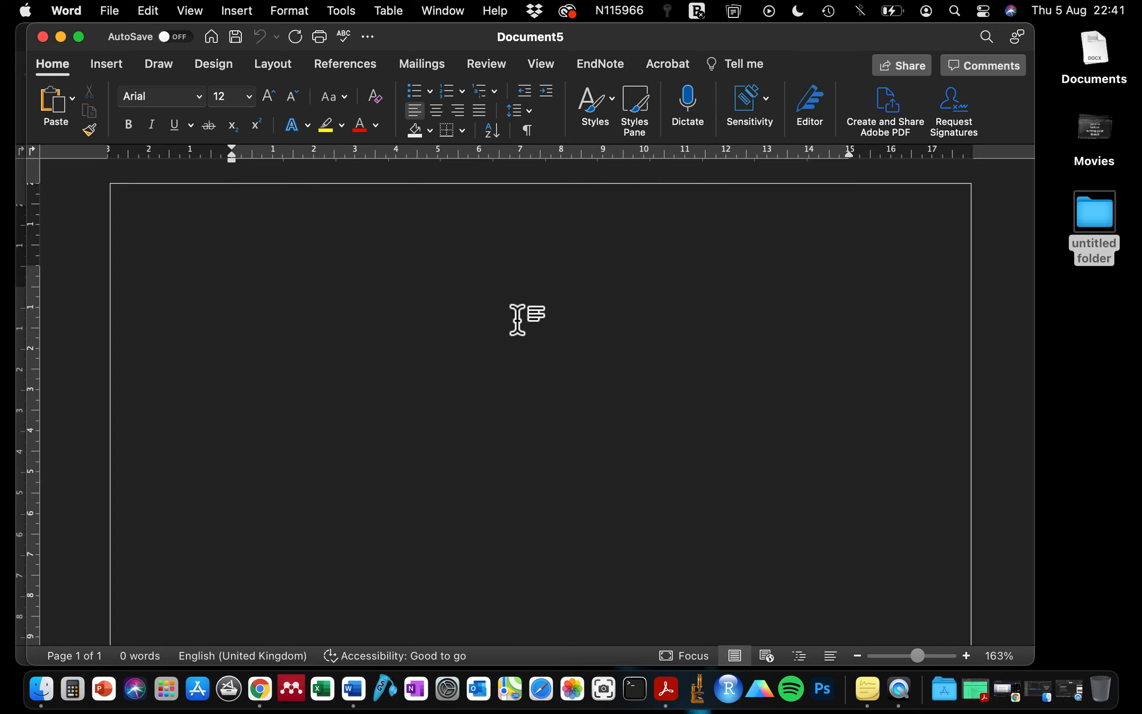
{"action": "left_click", "coordinate": [638, 102]}
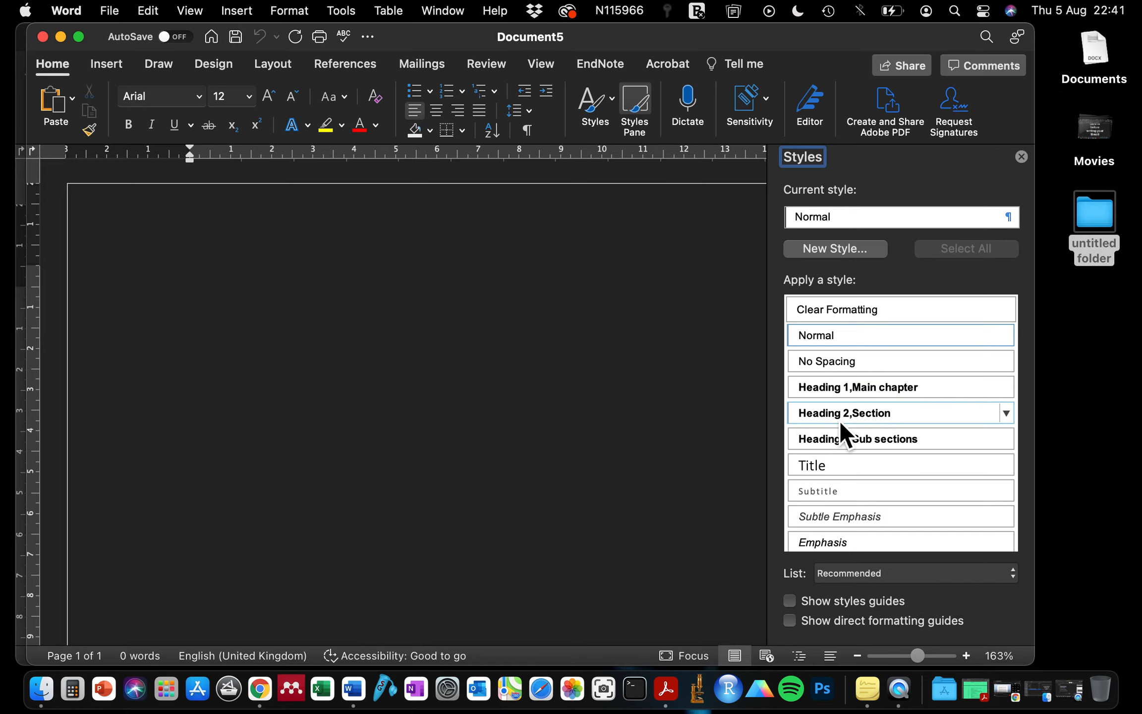
{"action": "left_click", "coordinate": [871, 573]}
{"action": "left_click", "coordinate": [863, 633]}
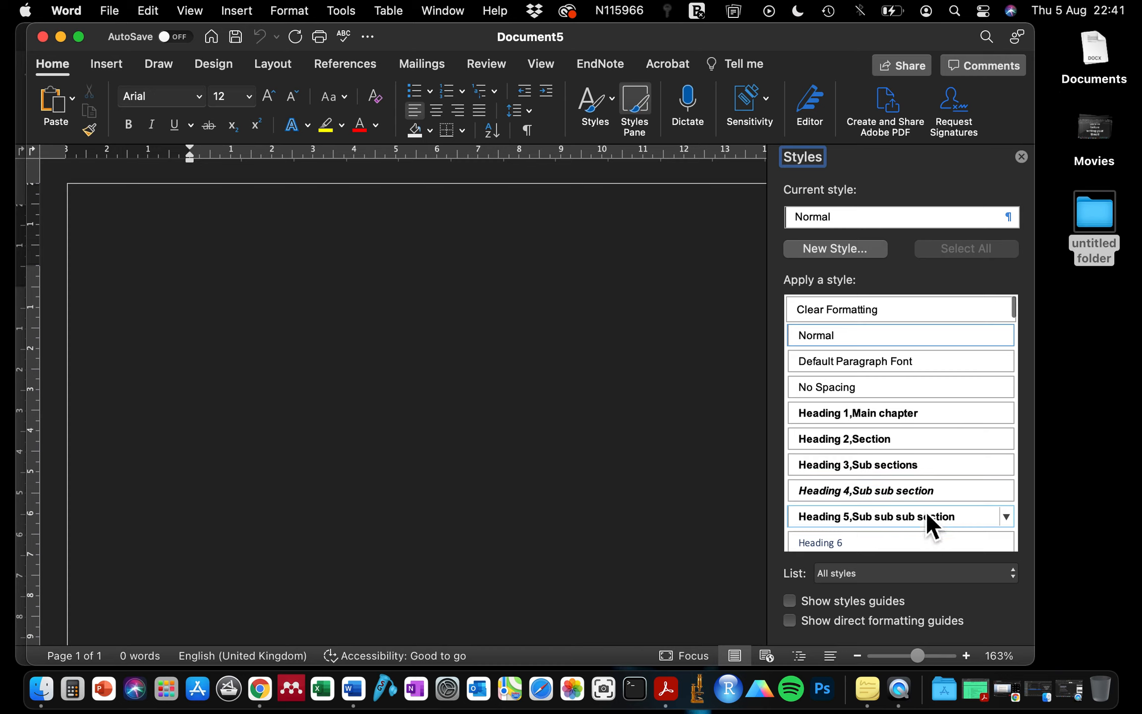
{"action": "left_click", "coordinate": [270, 291]}
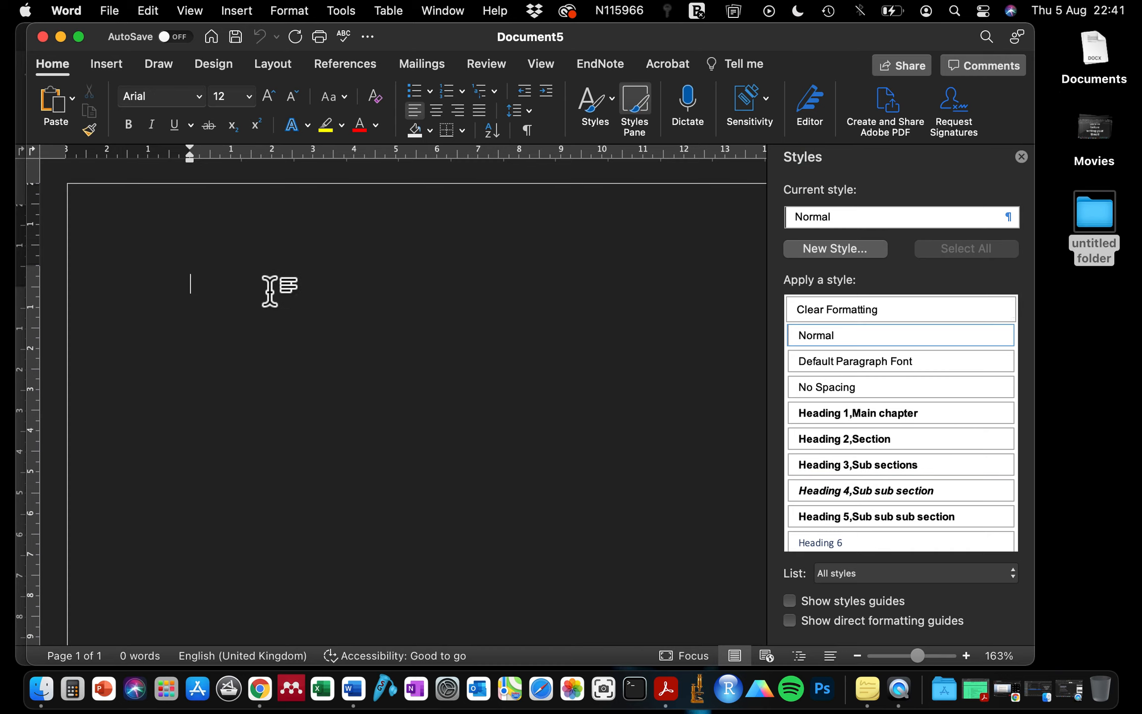
{"action": "type", "text": "C"}
{"action": "key", "text": "BackSpace"}
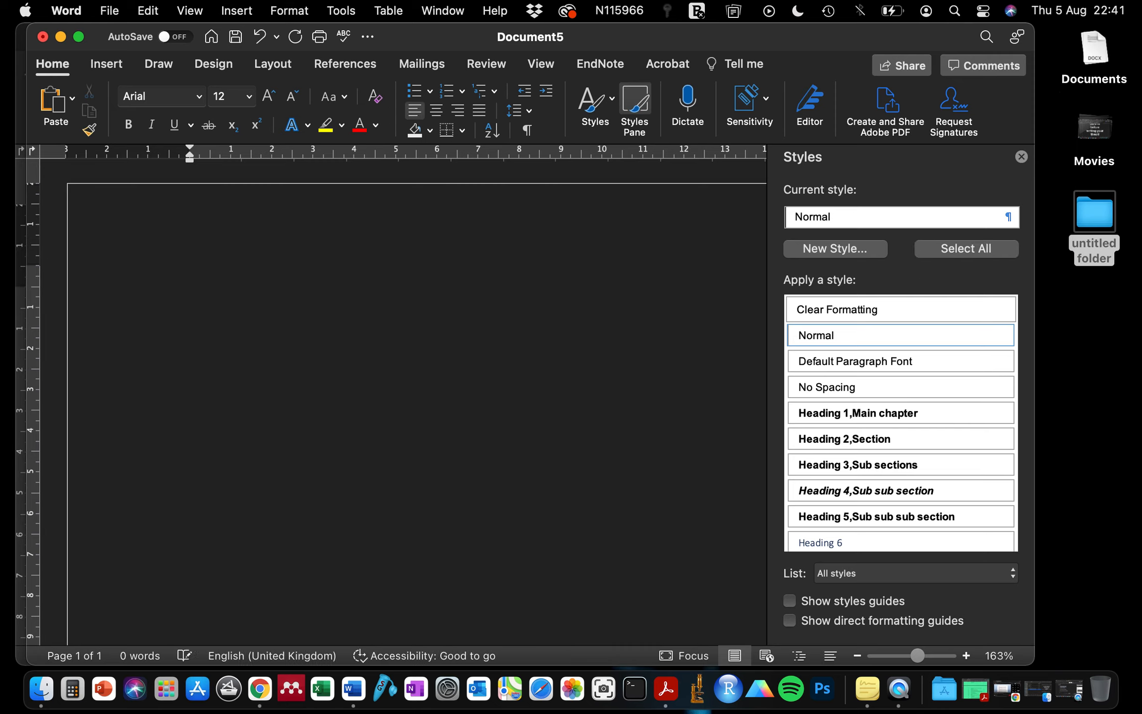
{"action": "type", "text": "Ch"}
{"action": "key", "text": "BackSpace"}
{"action": "key", "text": "BackSpace"}
Step: Switch to the thesis PDF in Acrobat, examine the chapter 3 numbering in its contents list, and return to the blank Word document
{"action": "left_click", "coordinate": [1001, 688]}
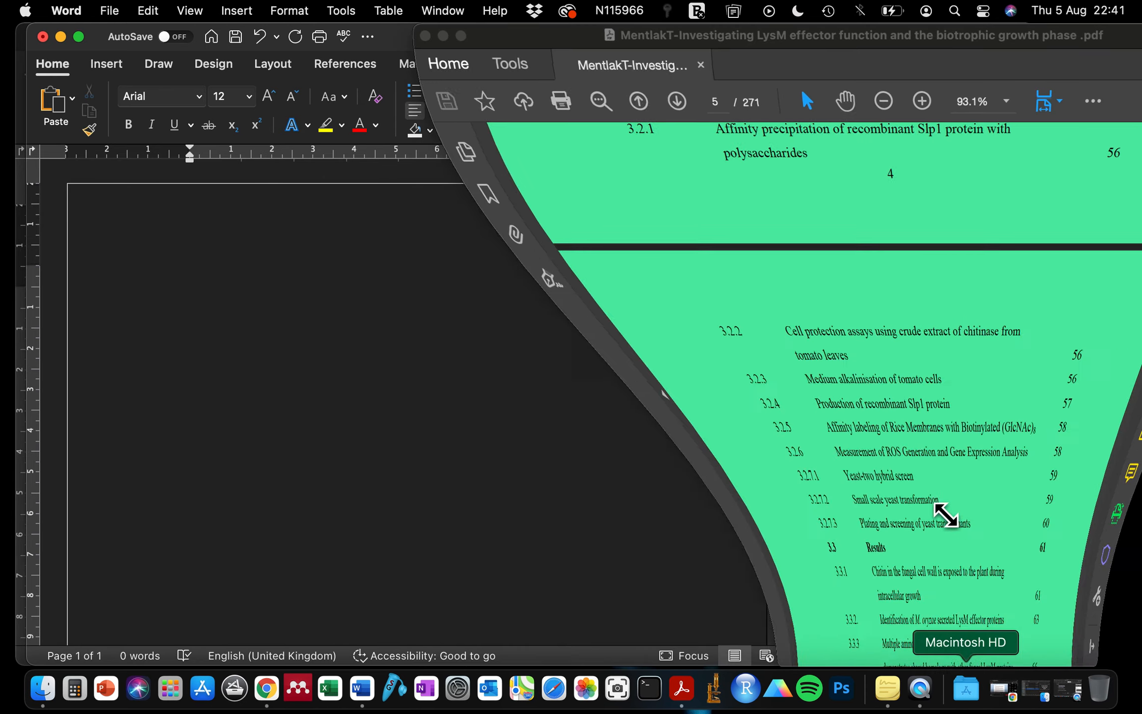
{"action": "scroll", "coordinate": [784, 331], "scroll_direction": "up", "scroll_amount": 6}
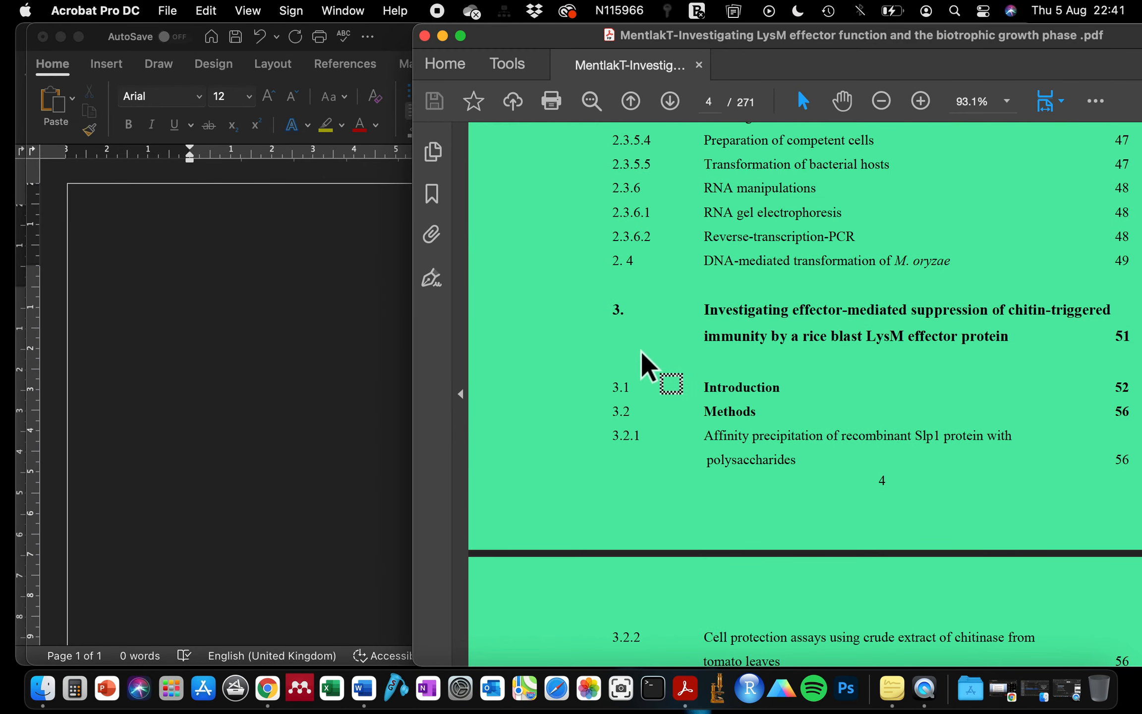
{"action": "left_click", "coordinate": [158, 237]}
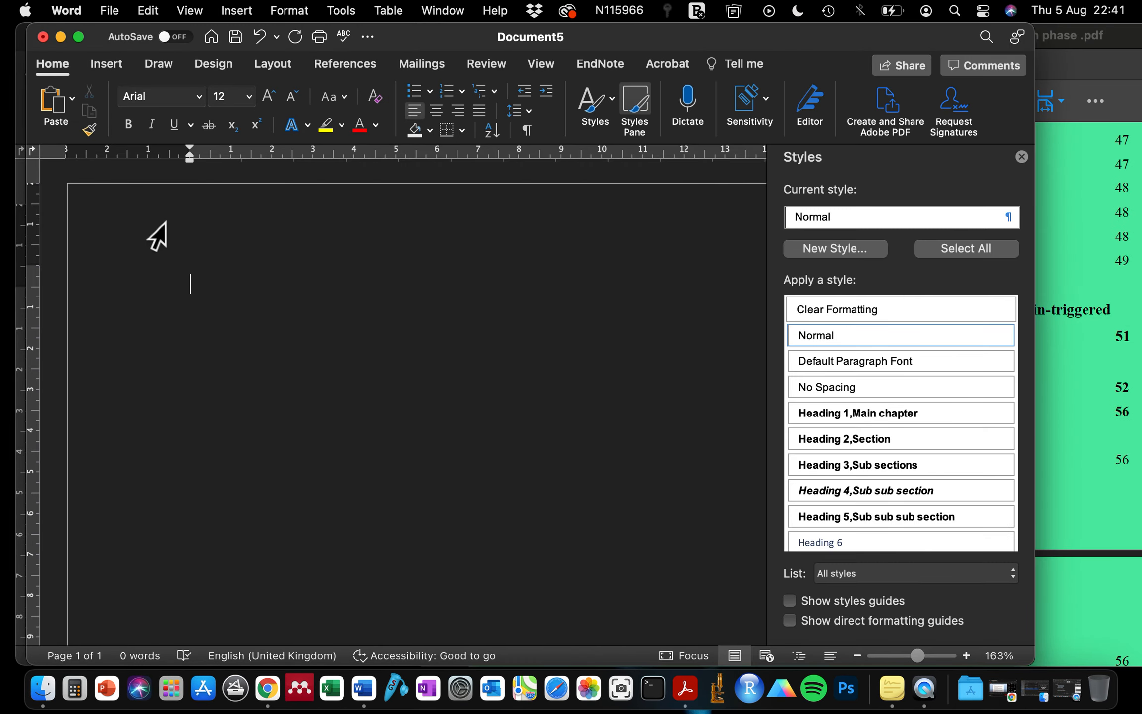
Step: Enter the chapter title line "3. Investigating the biology of the rice blast fungus"
{"action": "type", "text": "3"}
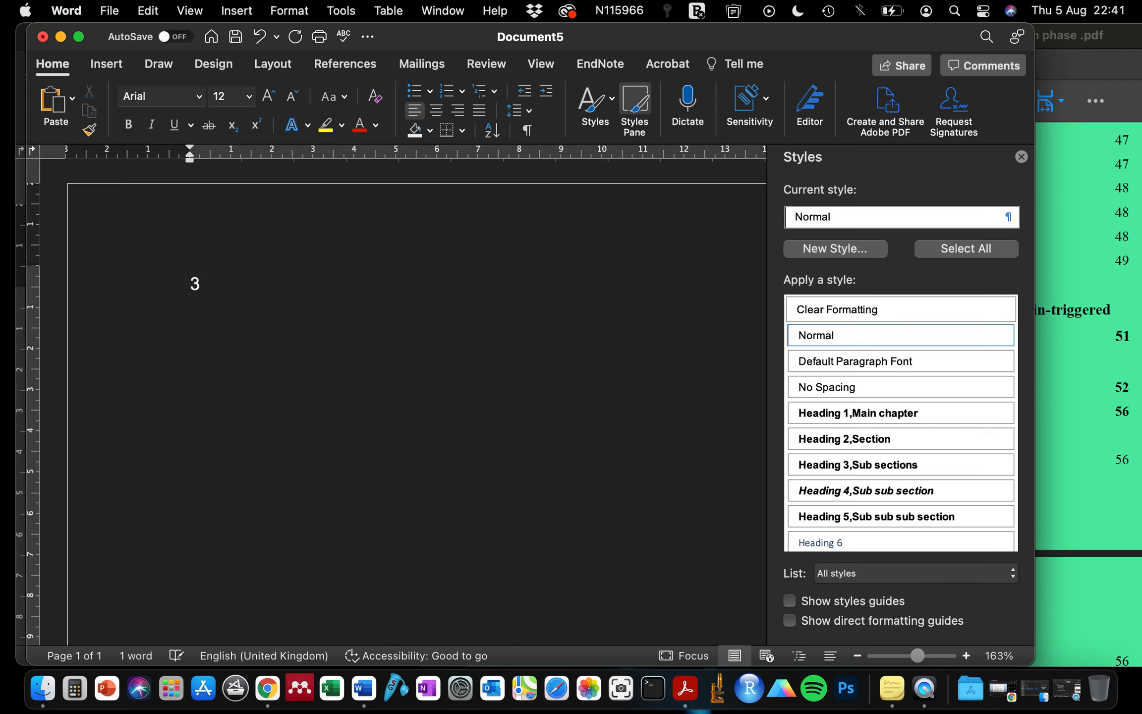
{"action": "type", "text": ". investigating the "}
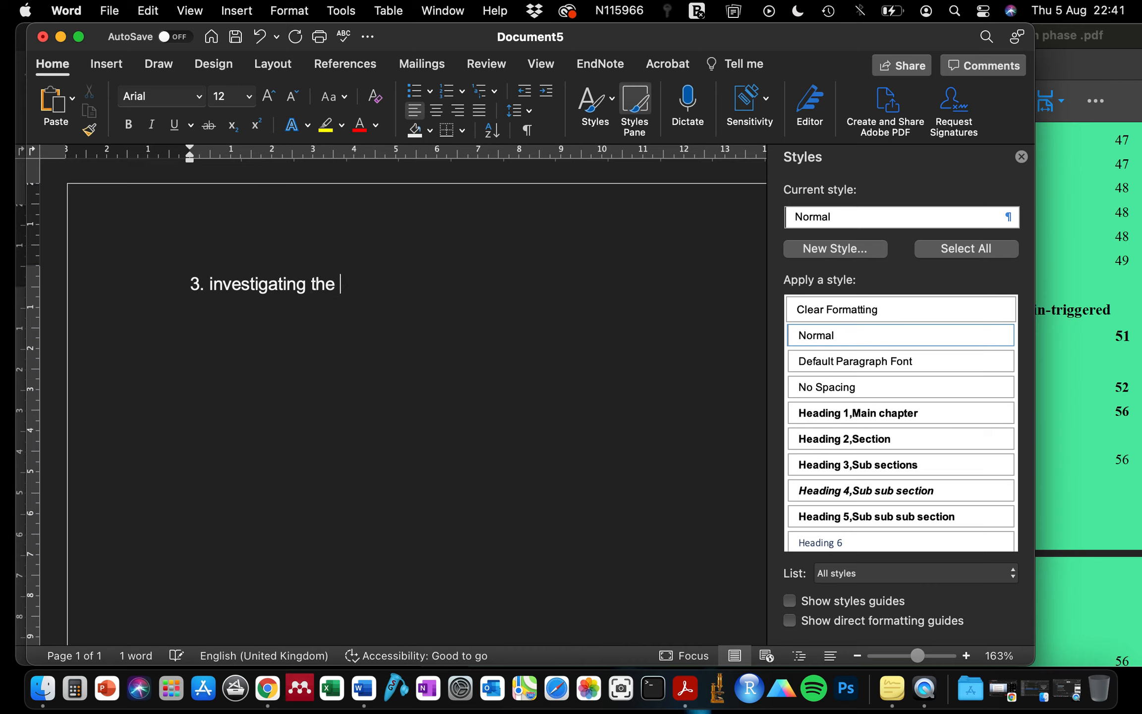
{"action": "type", "text": "biology of the "}
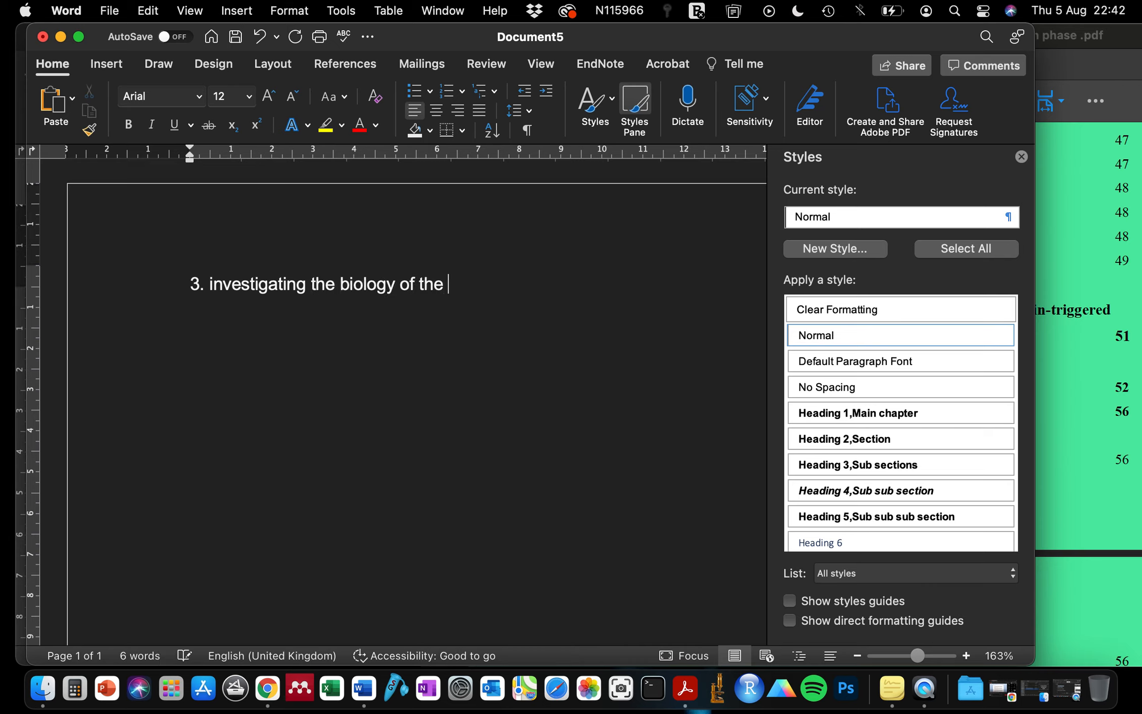
{"action": "type", "text": "rice blast fug"}
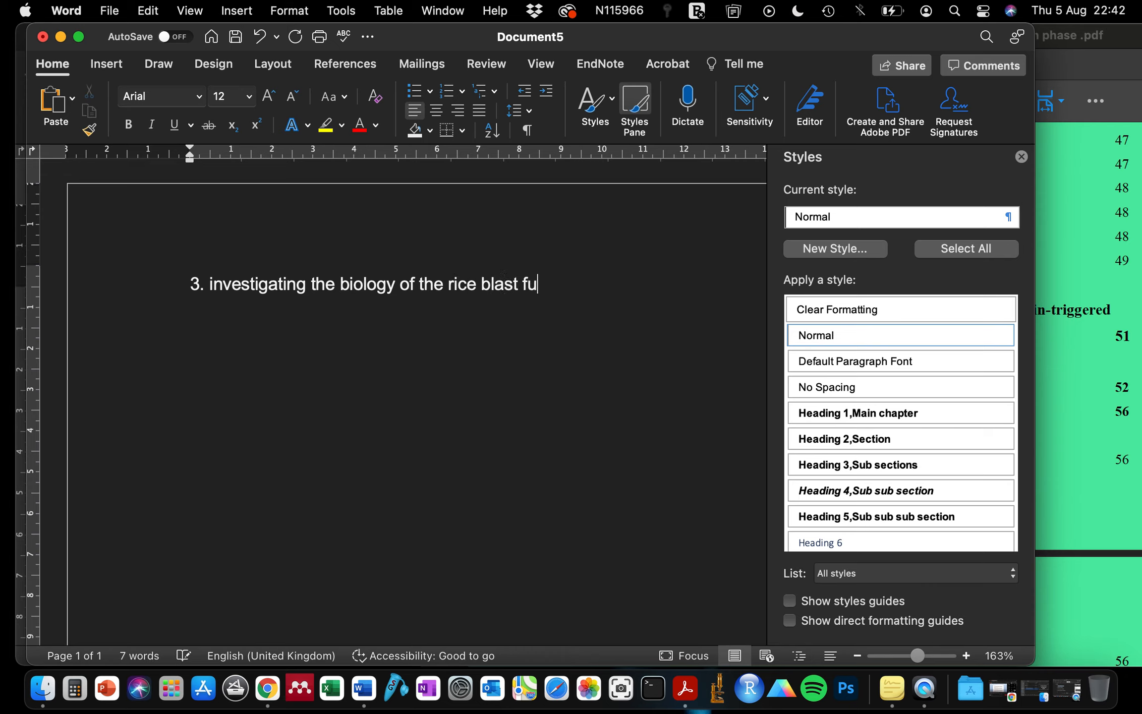
{"action": "key", "text": "BackSpace"}
{"action": "type", "text": "ngus"}
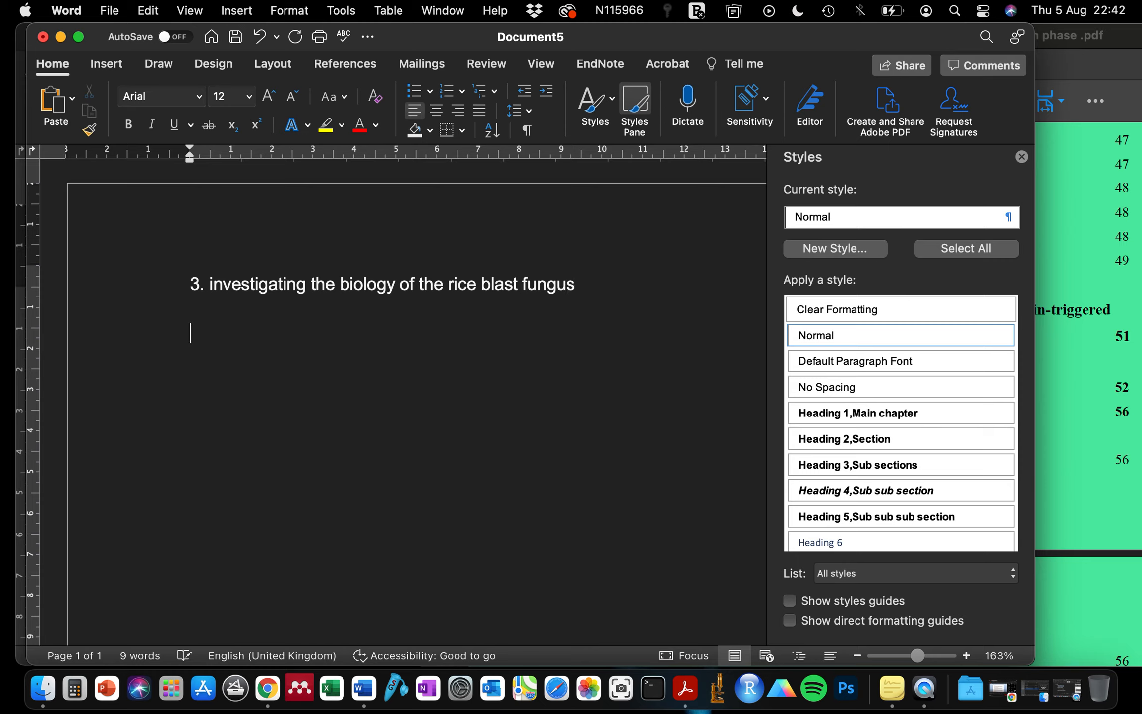
{"action": "left_click", "coordinate": [216, 285]}
{"action": "key", "text": "BackSpace"}
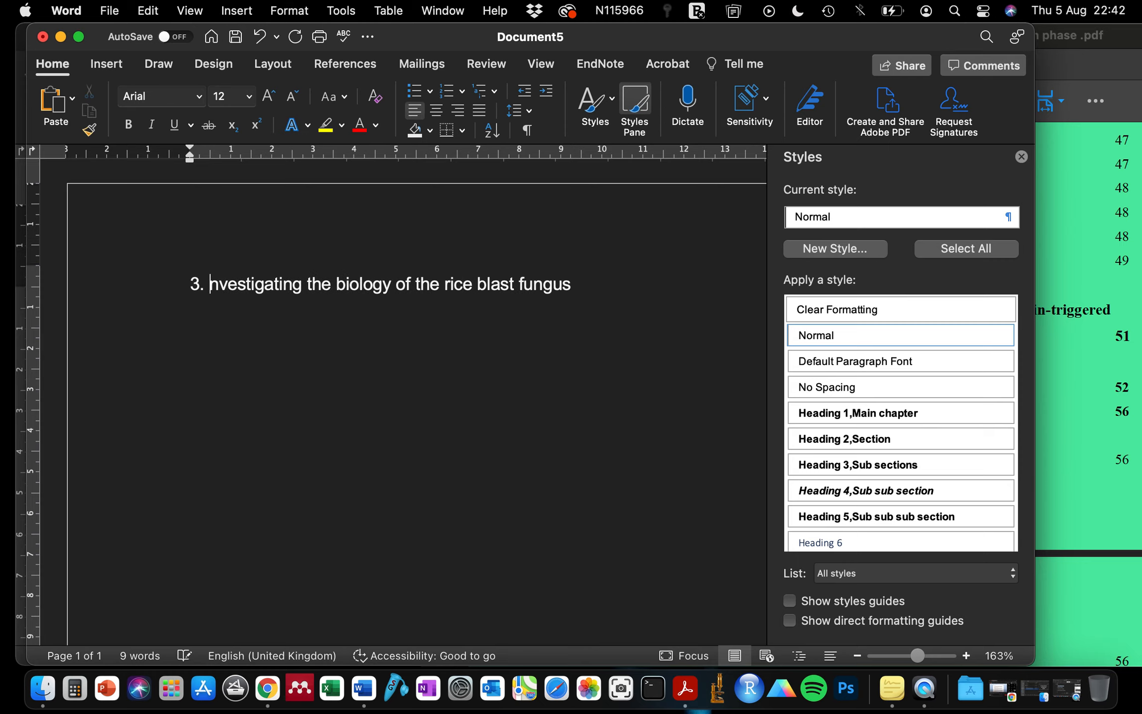
{"action": "type", "text": "I"}
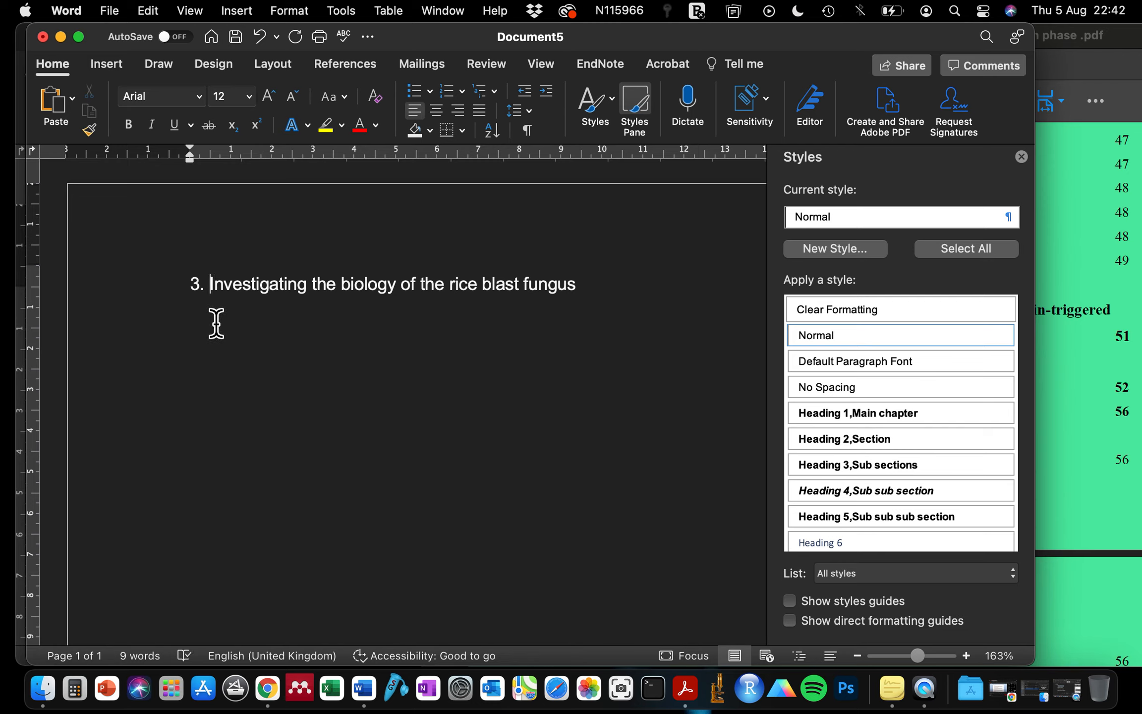
Step: Add the section title line "3.1 Describing what the spores looks like" below the chapter title
{"action": "left_click", "coordinate": [599, 303]}
{"action": "key", "text": "Down"}
{"action": "type", "text": "3.1 how"}
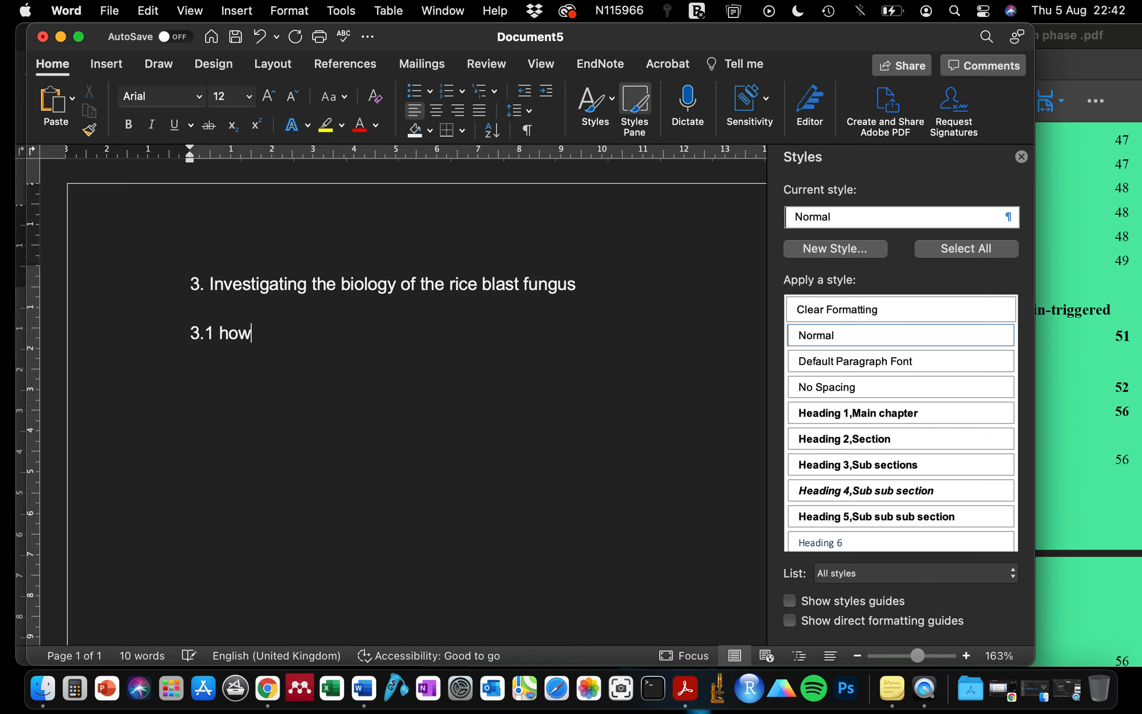
{"action": "type", "text": " does th"}
{"action": "key", "text": "BackSpace"}
{"action": "key", "text": "BackSpace"}
{"action": "key", "text": "BackSpace"}
{"action": "key", "text": "BackSpace"}
{"action": "key", "text": "BackSpace"}
{"action": "key", "text": "BackSpace"}
{"action": "key", "text": "BackSpace"}
{"action": "key", "text": "BackSpace"}
{"action": "key", "text": "BackSpace"}
{"action": "key", "text": "BackSpace"}
{"action": "key", "text": "BackSpace"}
{"action": "type", "text": "Descr"}
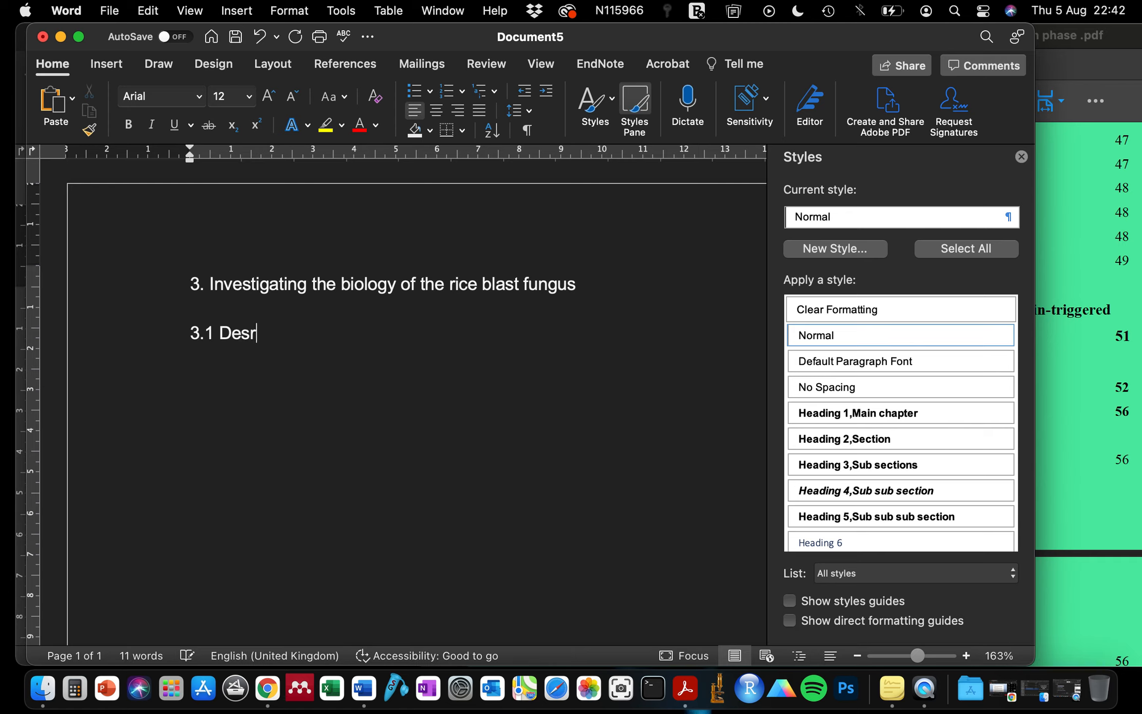
{"action": "type", "text": "ibing t"}
{"action": "key", "text": "BackSpace"}
{"action": "type", "text": "what the spores looks like"}
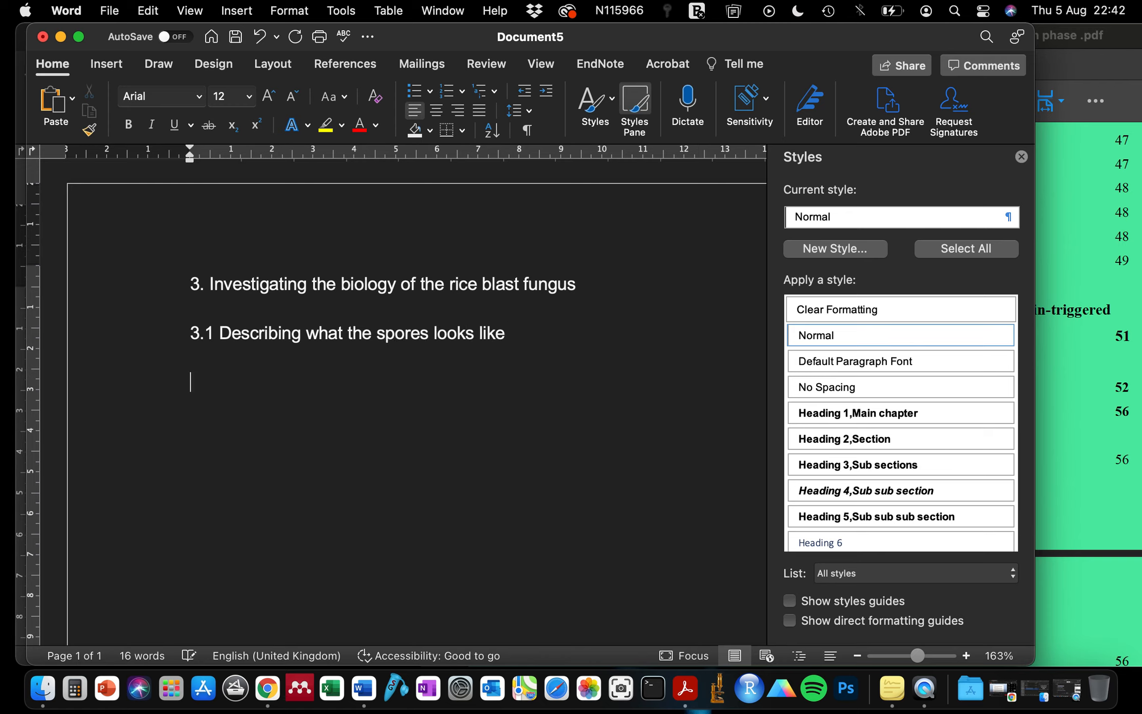
Step: Add the lines "3.3.1 Spore shape", "3.3.2 spore size" and "3.3.2.1 describe shape vs size" below the section title
{"action": "type", "text": ".3.1 shape"}
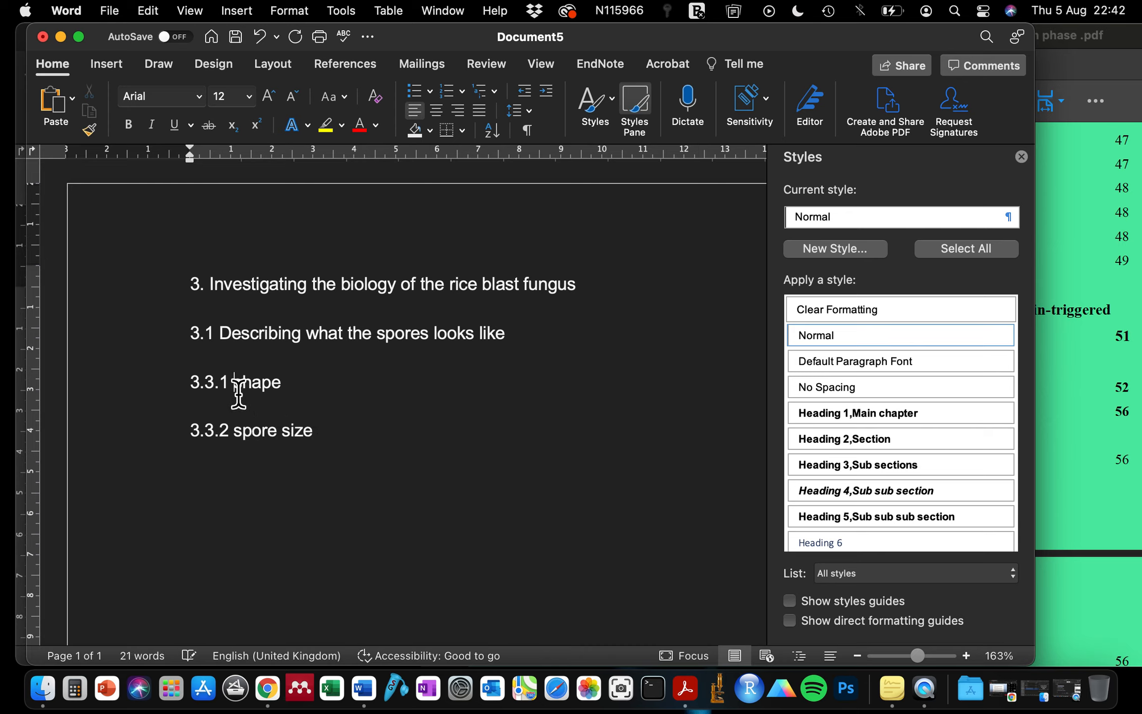
{"action": "type", "text": "Spore"}
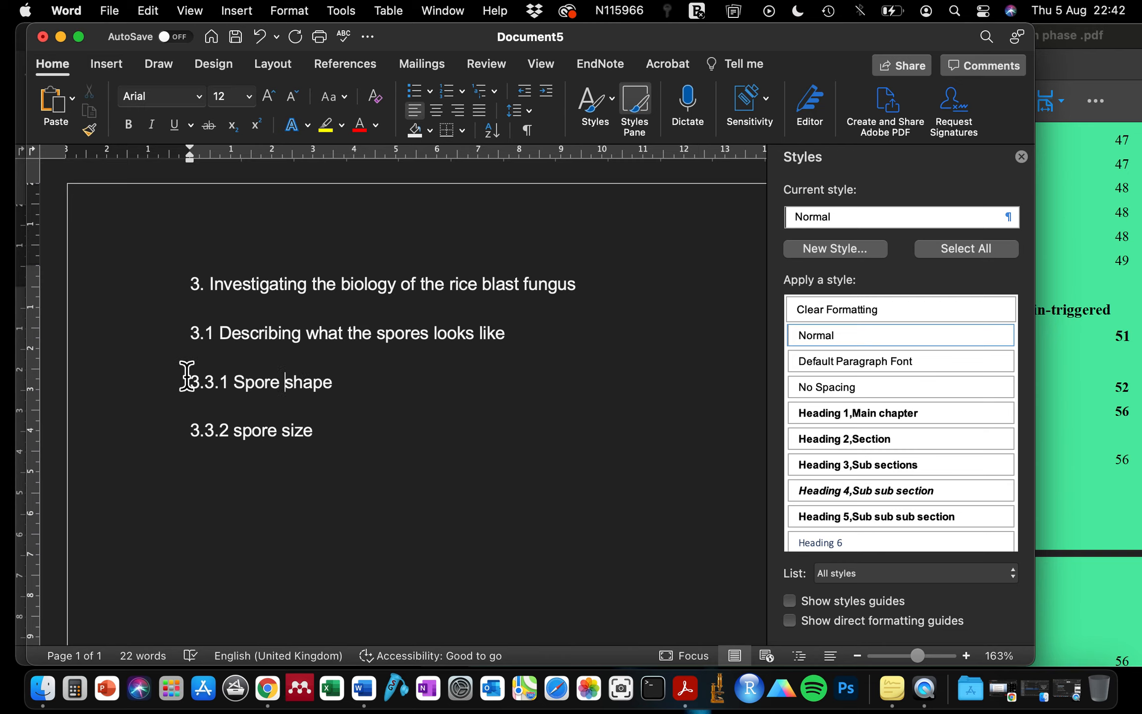
{"action": "left_click", "coordinate": [235, 430]}
{"action": "type", "text": "."}
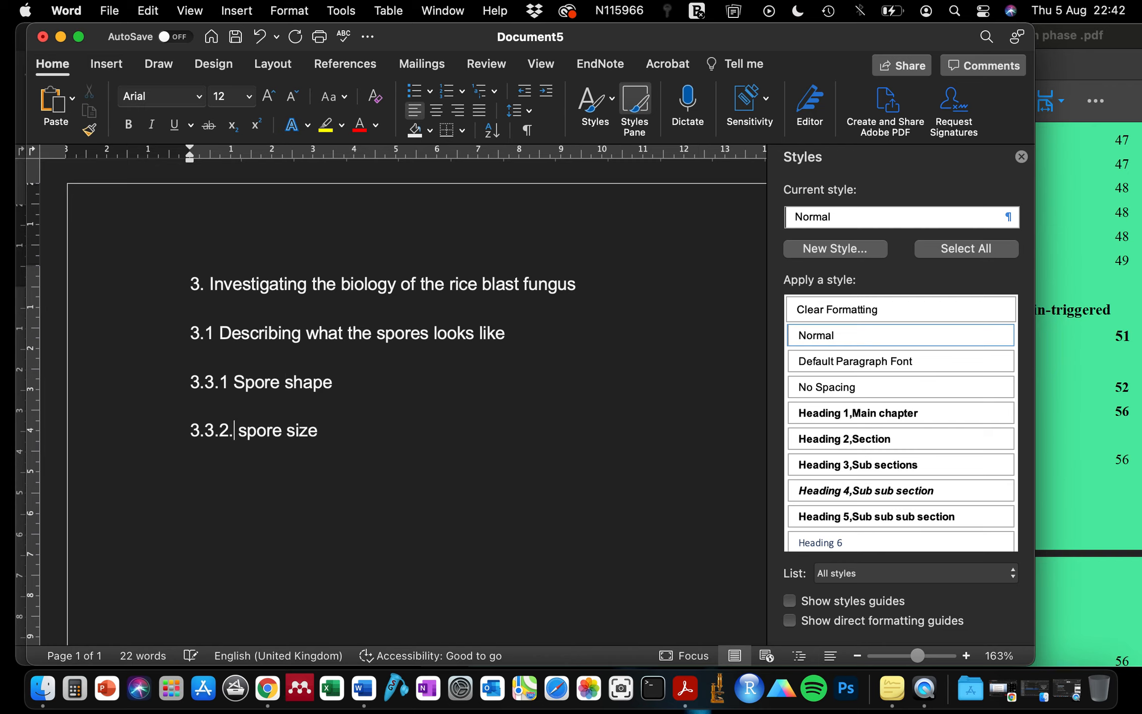
{"action": "key", "text": "BackSpace"}
{"action": "left_click", "coordinate": [322, 451]}
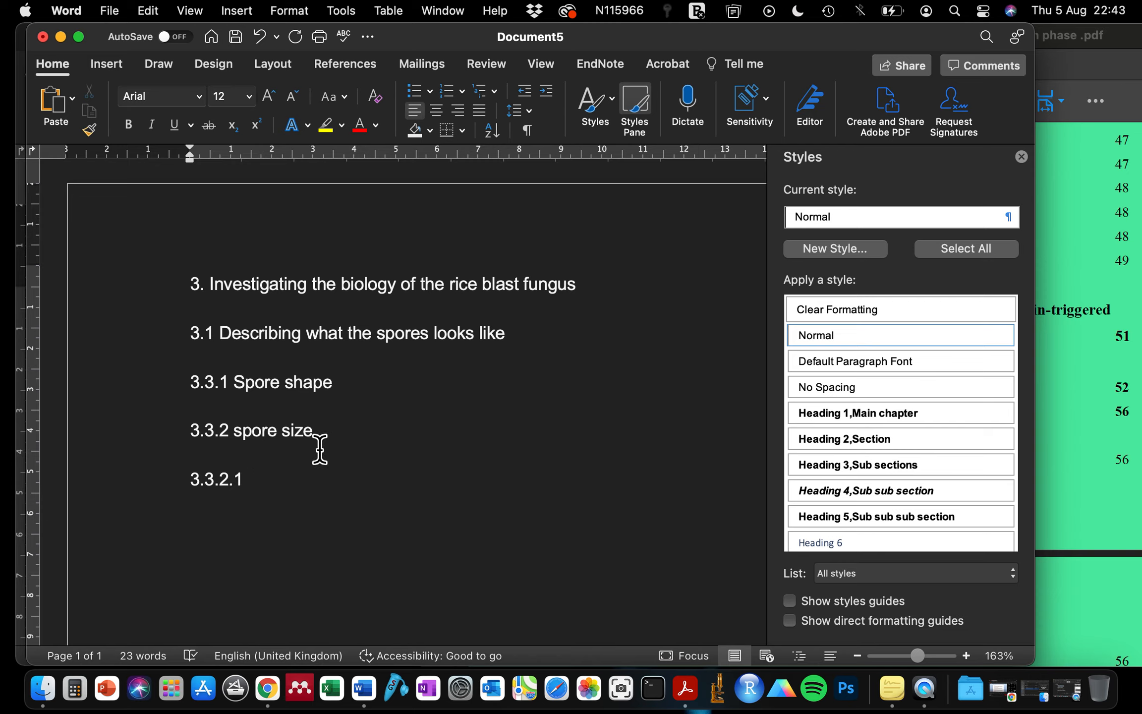
{"action": "type", "text": "describe shape vs size"}
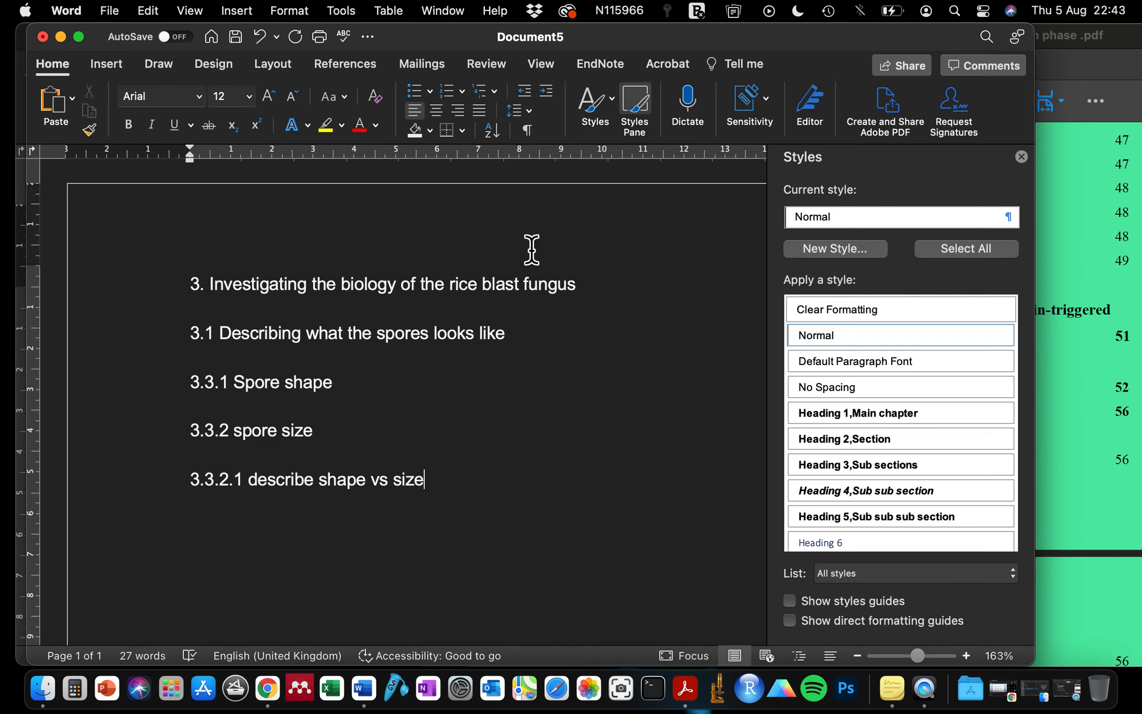
Step: Insert "3.0 Chapter 3" as its own line above the "Investigating the biology of the rice blast fungus" title, replacing its "3." number
{"action": "left_click", "coordinate": [674, 292]}
{"action": "key", "text": "Return"}
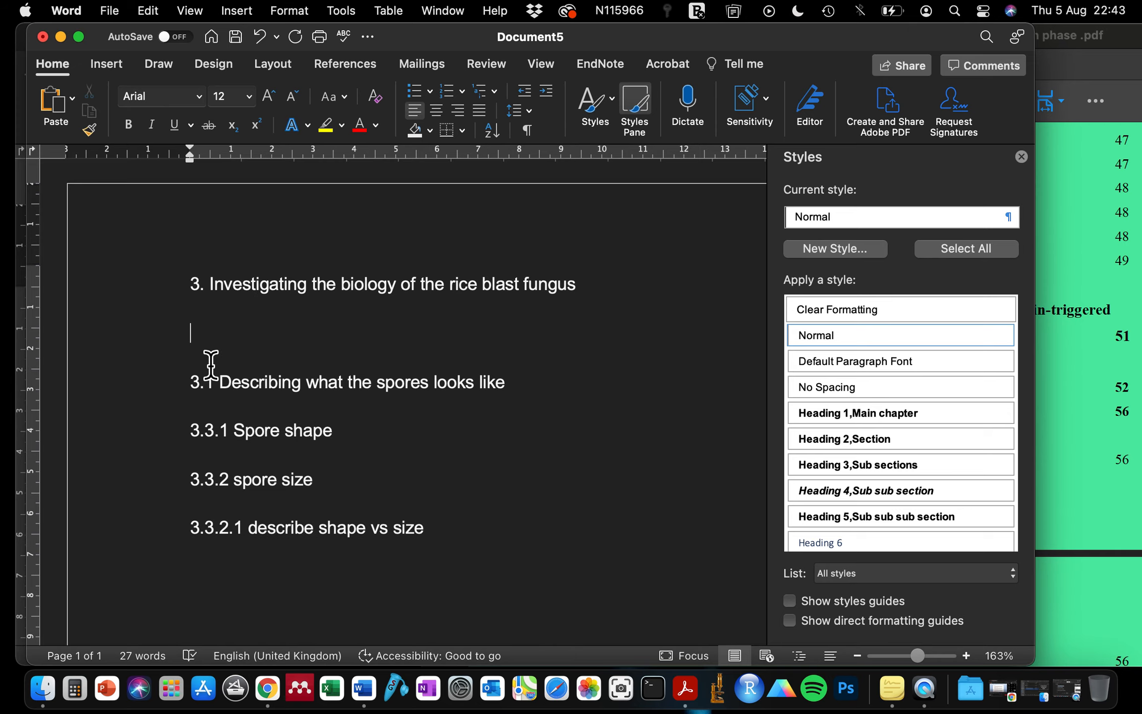
{"action": "left_click", "coordinate": [212, 297]}
{"action": "type", "text": "0"}
{"action": "type", "text": " Chap"}
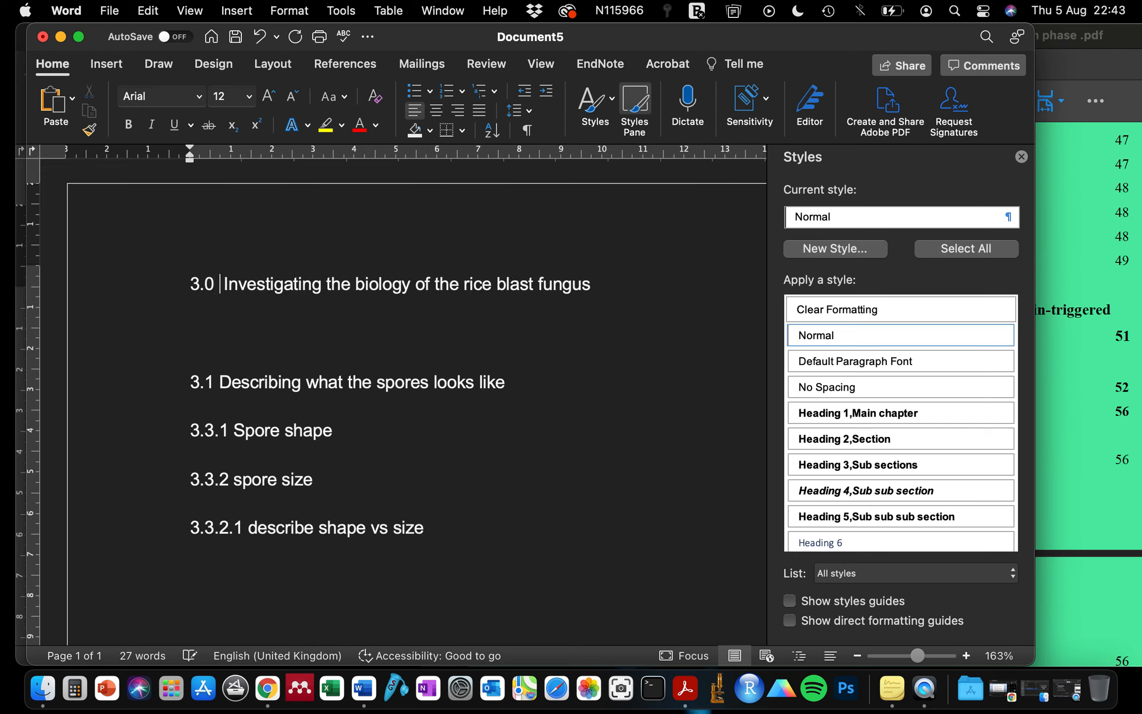
{"action": "type", "text": "ter"}
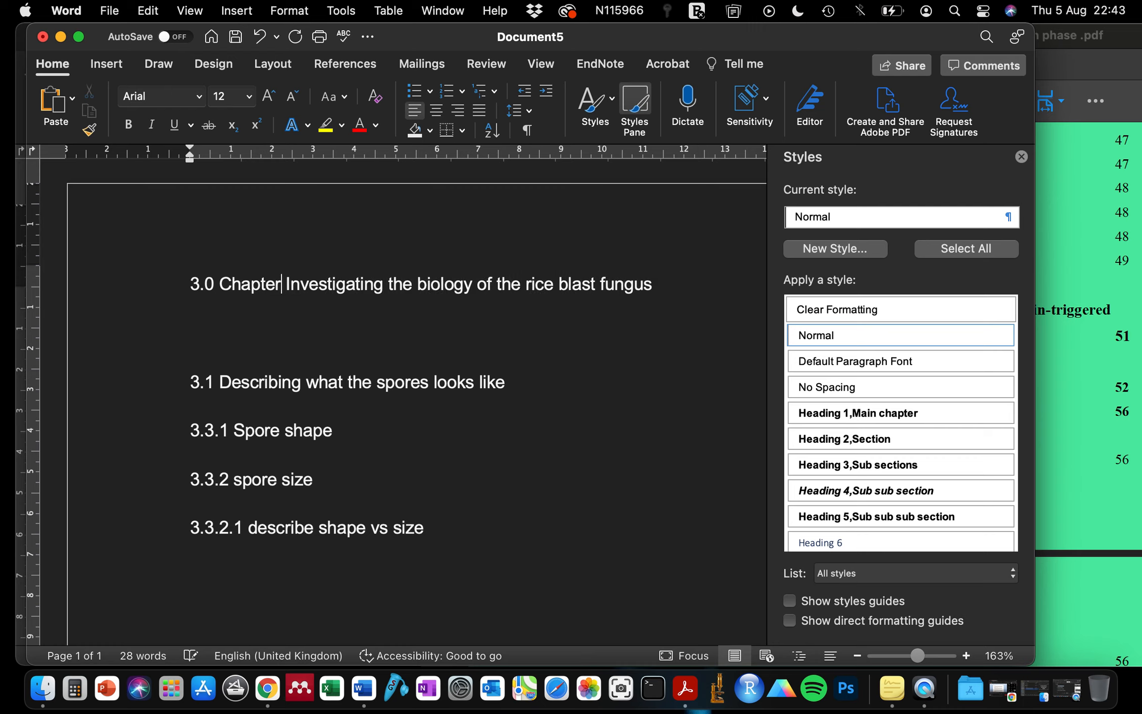
{"action": "type", "text": " 3"}
{"action": "key", "text": "Return"}
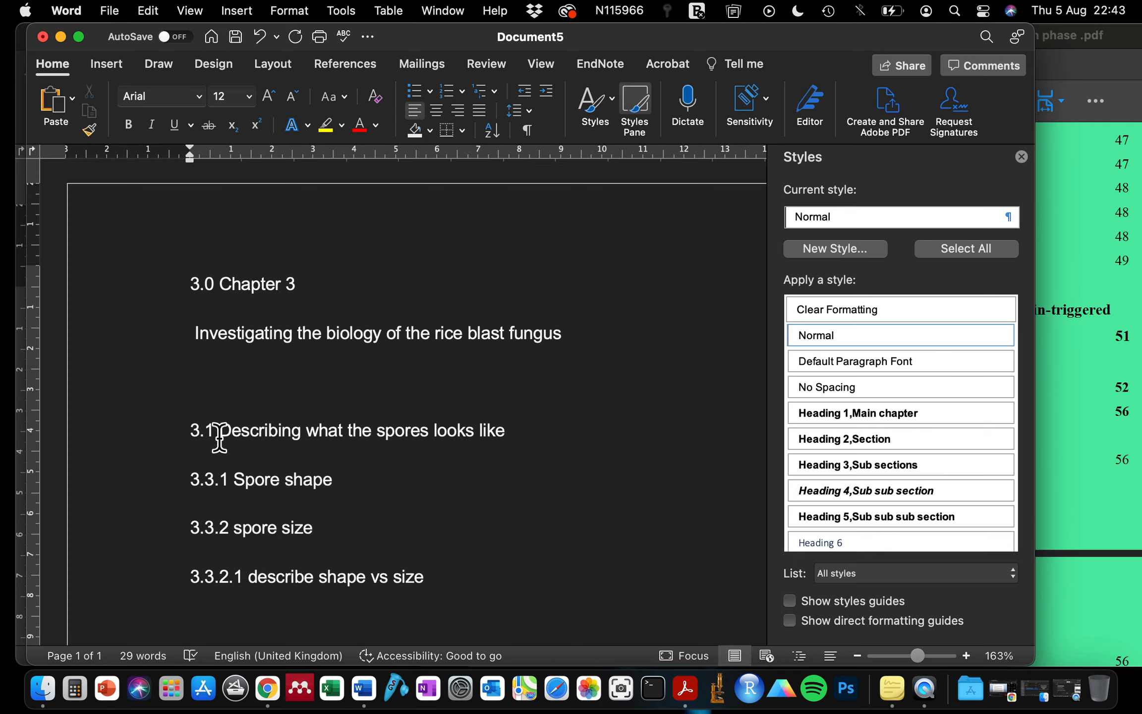
Step: Move the "3.1" number from the spores line to the front of "Investigating the biology of the rice blast fungus"
{"action": "left_click_drag", "start_coordinate": [220, 431], "coordinate": [184, 434]}
{"action": "key", "text": "super+c"}
{"action": "key", "text": "BackSpace"}
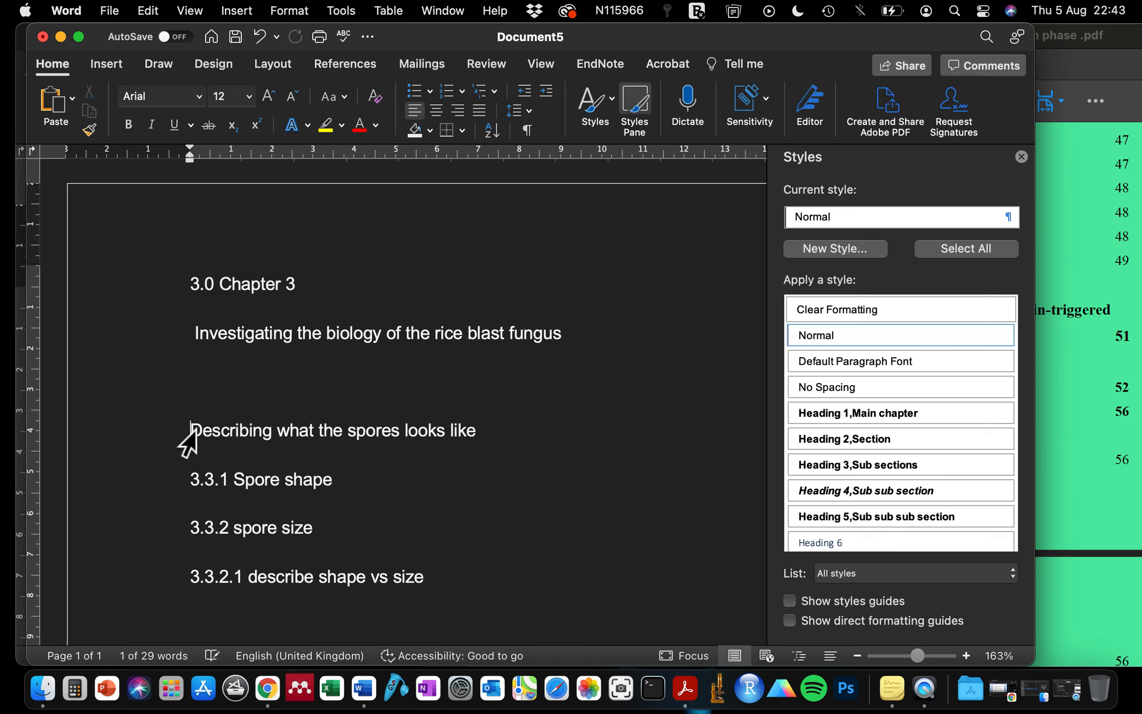
{"action": "left_click", "coordinate": [193, 335]}
{"action": "key", "text": "super+v"}
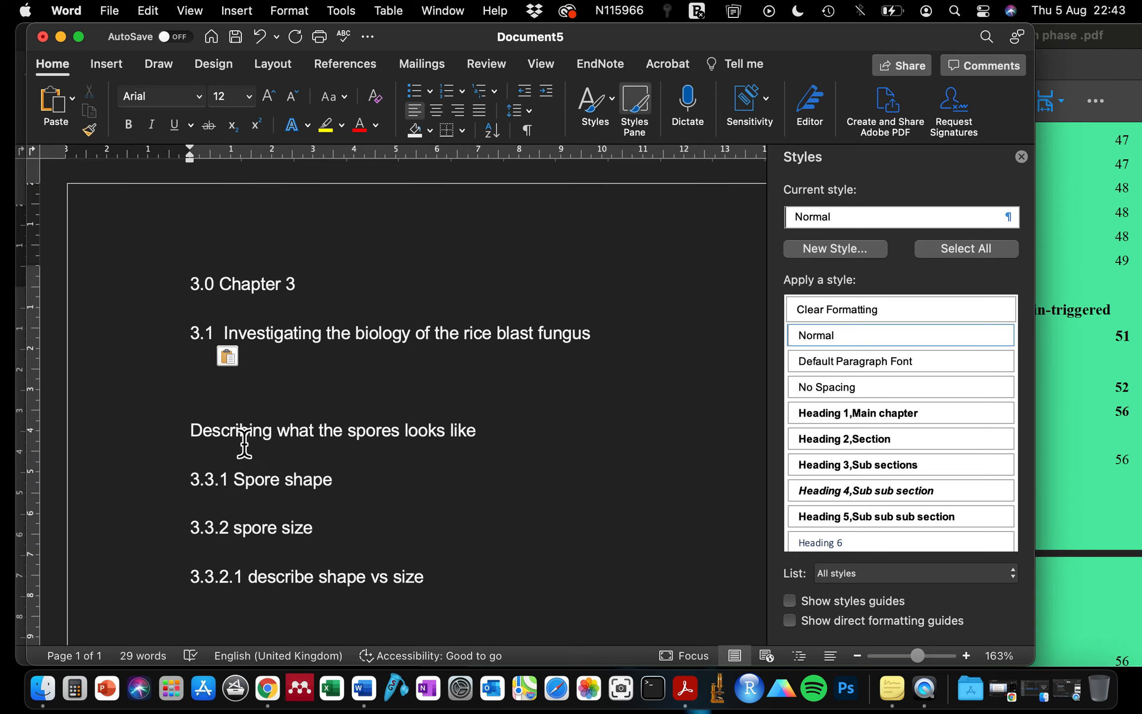
{"action": "key", "text": "BackSpace"}
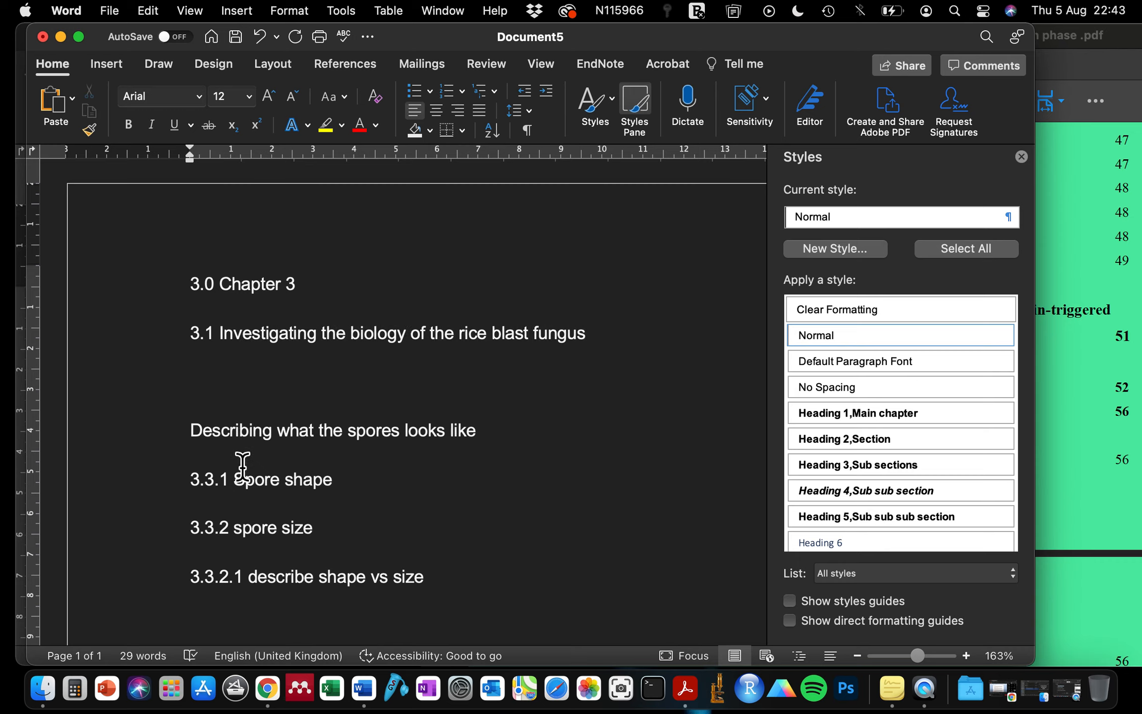
Step: Remove the blank line above "Describing what the spores looks like" and number that heading 3.2
{"action": "left_click", "coordinate": [192, 430]}
{"action": "key", "text": "BackSpace"}
{"action": "key", "text": "BackSpace"}
{"action": "key", "text": "Return"}
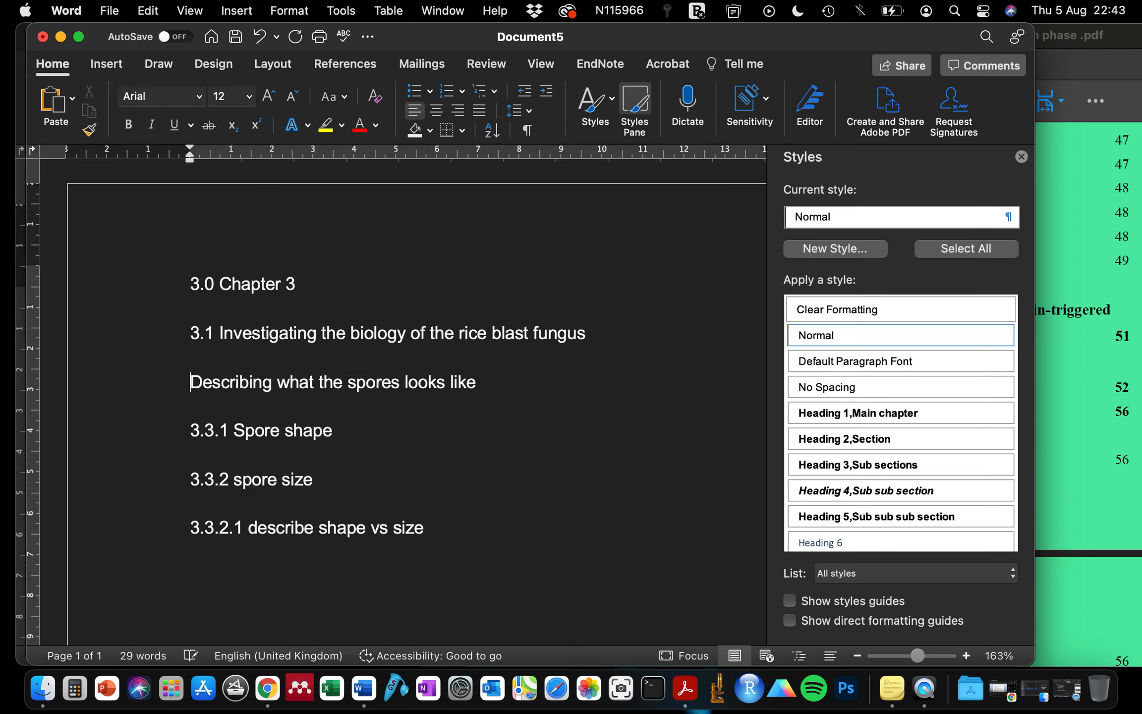
{"action": "type", "text": "3.2"}
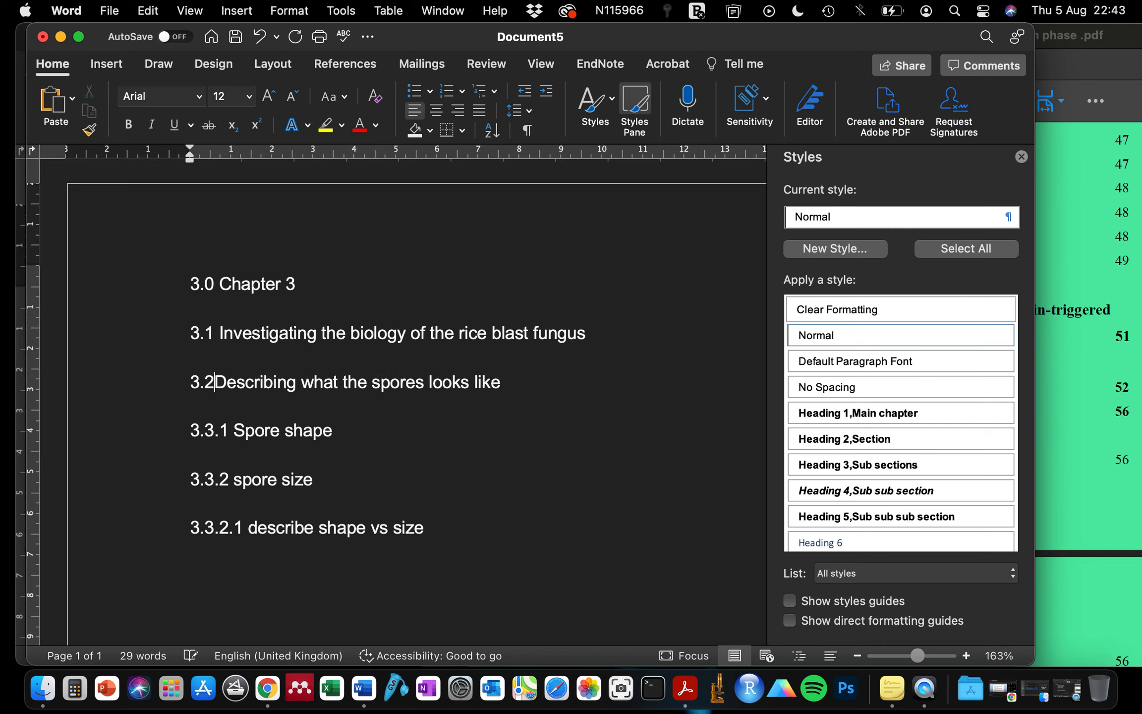
Step: Update the Heading 1,Main chapter style to match the selected "3.0 Chapter 3" line
{"action": "left_click", "coordinate": [242, 317]}
{"action": "left_click", "coordinate": [174, 295]}
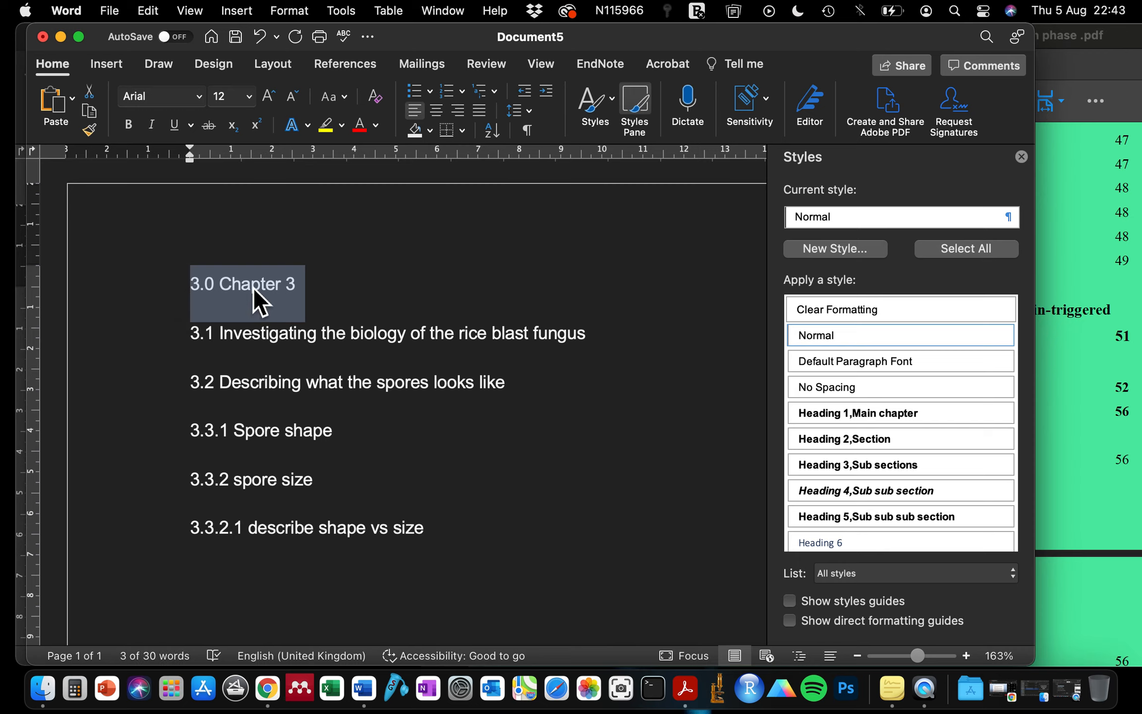
{"action": "left_click", "coordinate": [1007, 414]}
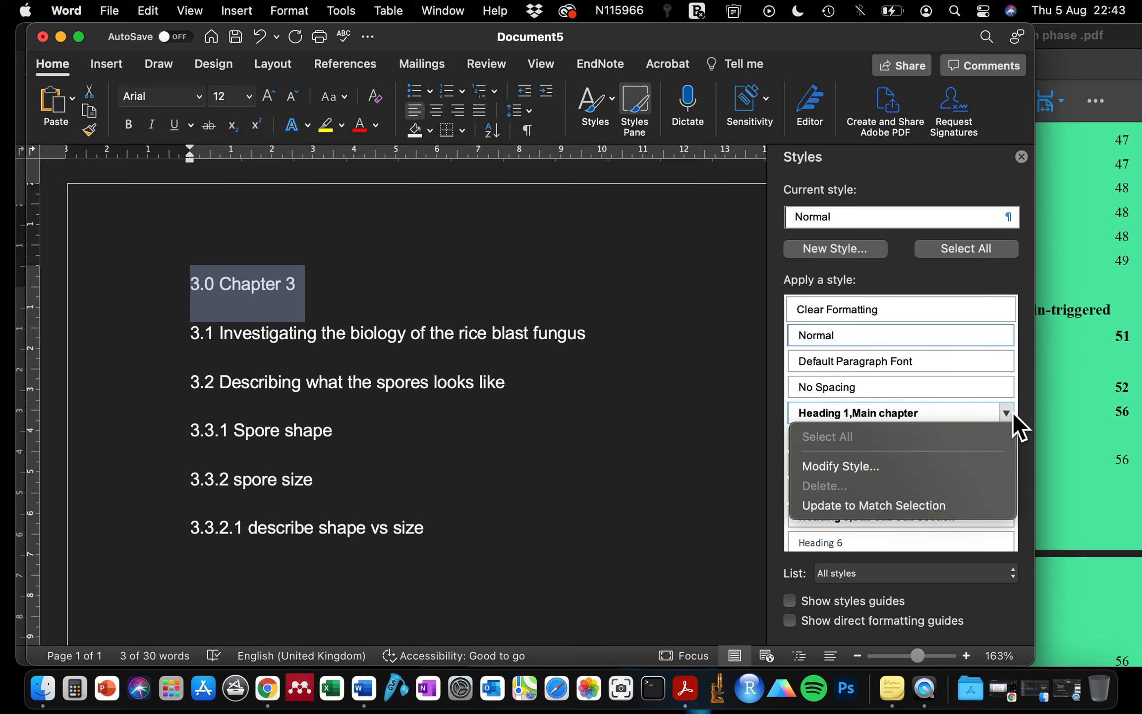
{"action": "left_click", "coordinate": [942, 511]}
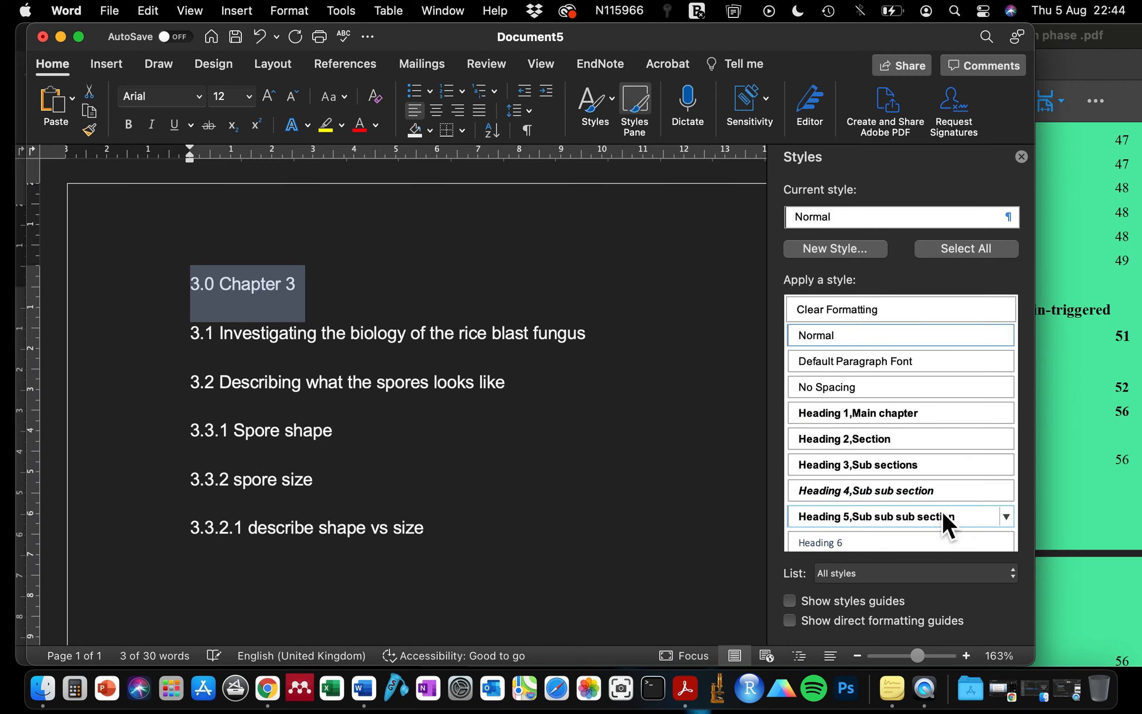
Step: Modify the Heading 1,Main chapter style to make its font bold
{"action": "left_click", "coordinate": [268, 297]}
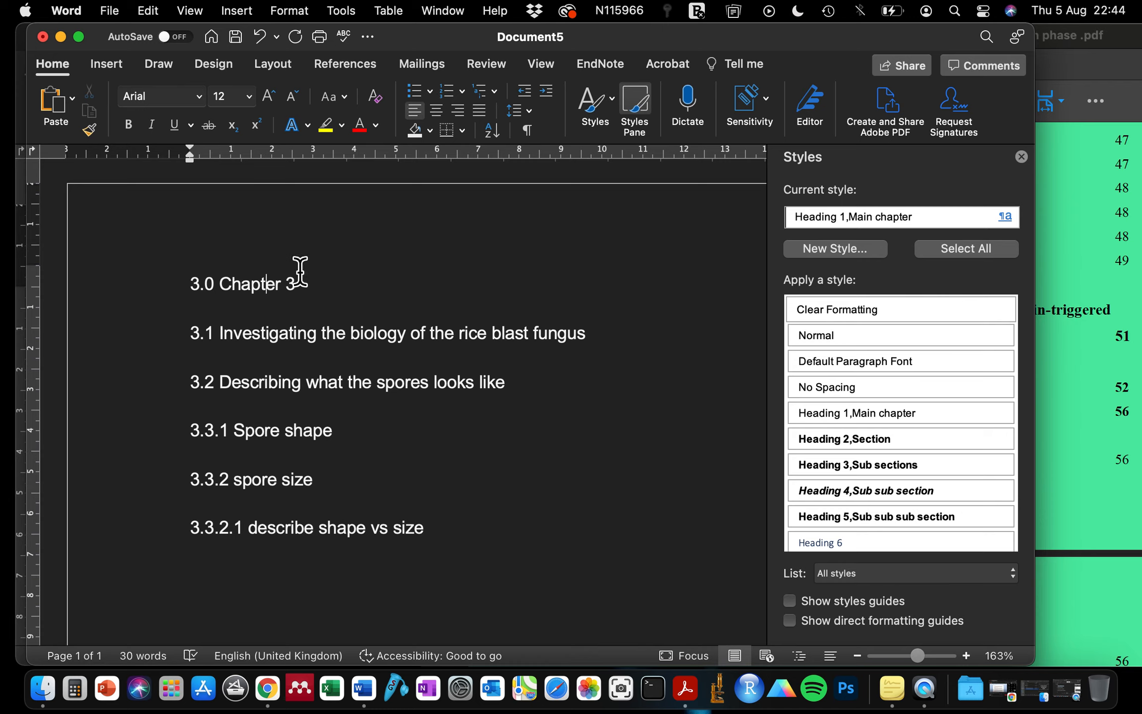
{"action": "left_click_drag", "start_coordinate": [308, 283], "coordinate": [184, 283]}
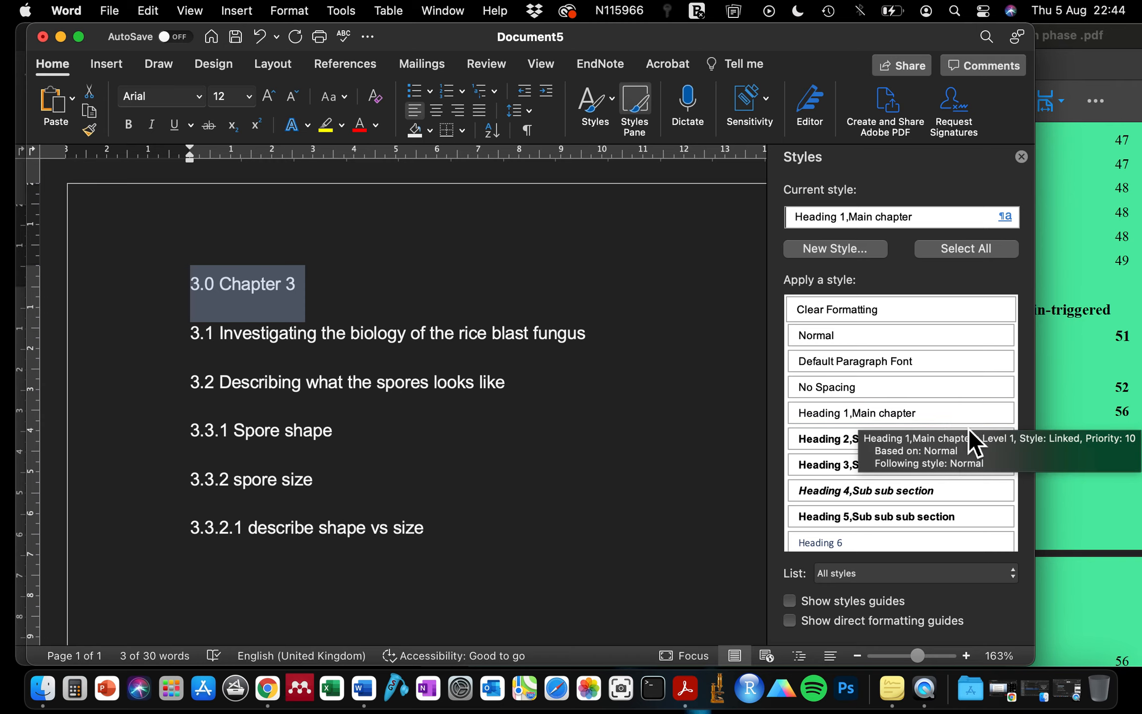
{"action": "left_click", "coordinate": [1005, 414]}
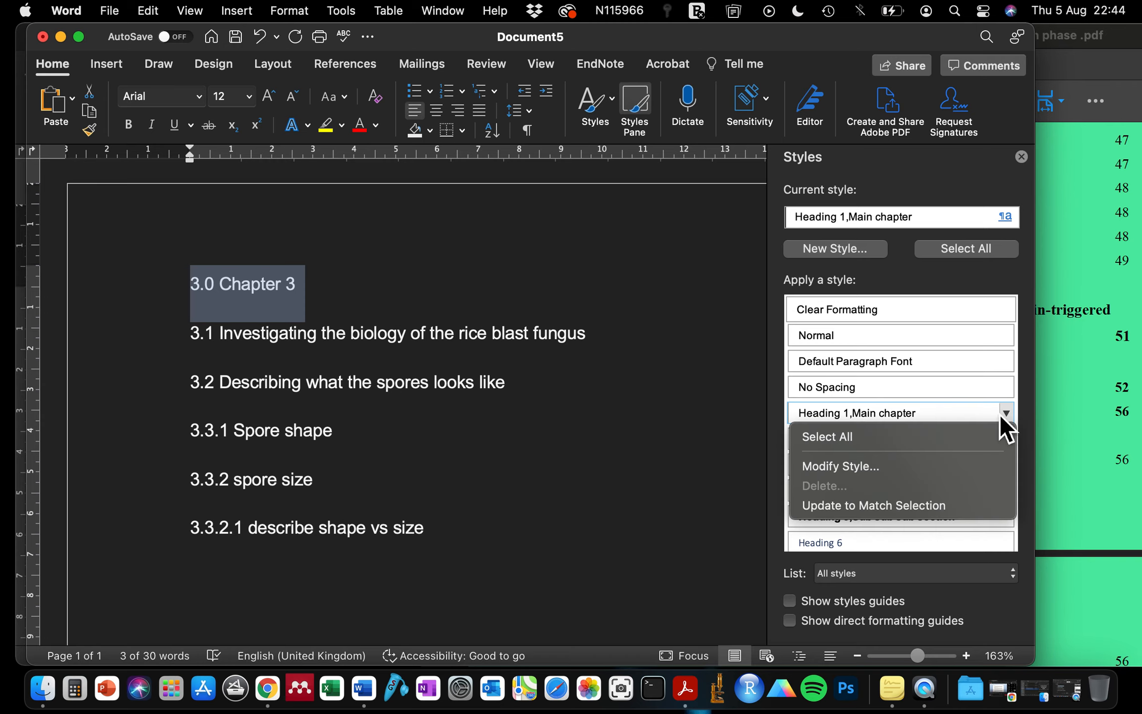
{"action": "left_click", "coordinate": [862, 466]}
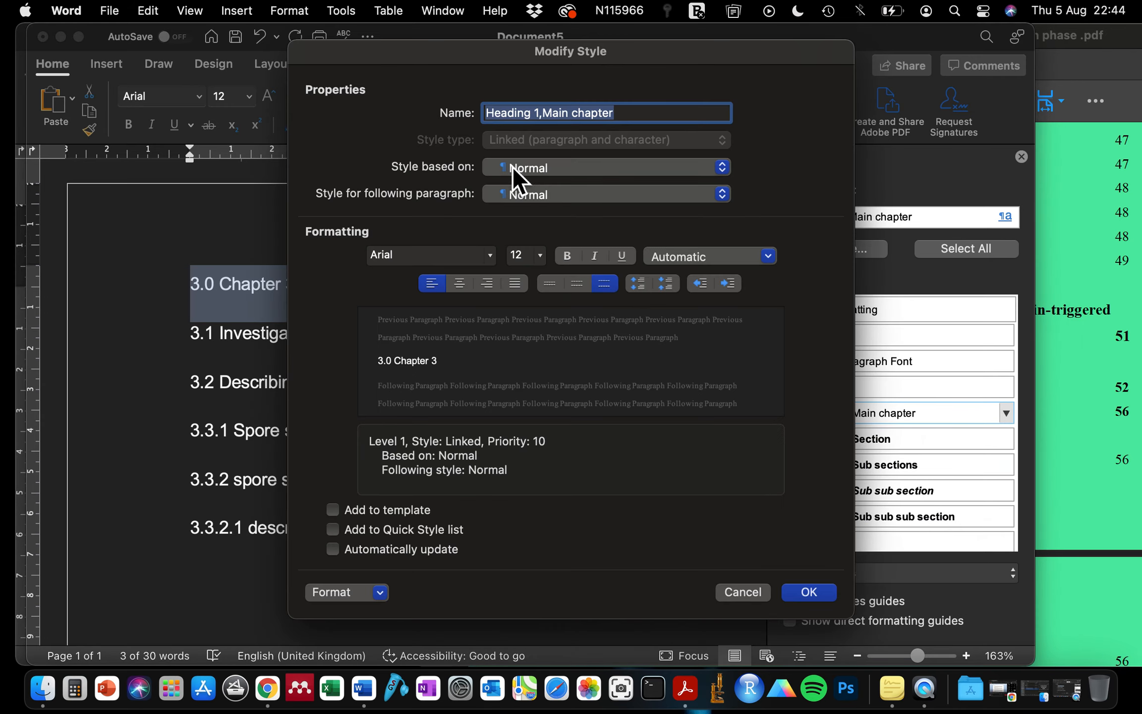
{"action": "left_click", "coordinate": [720, 256]}
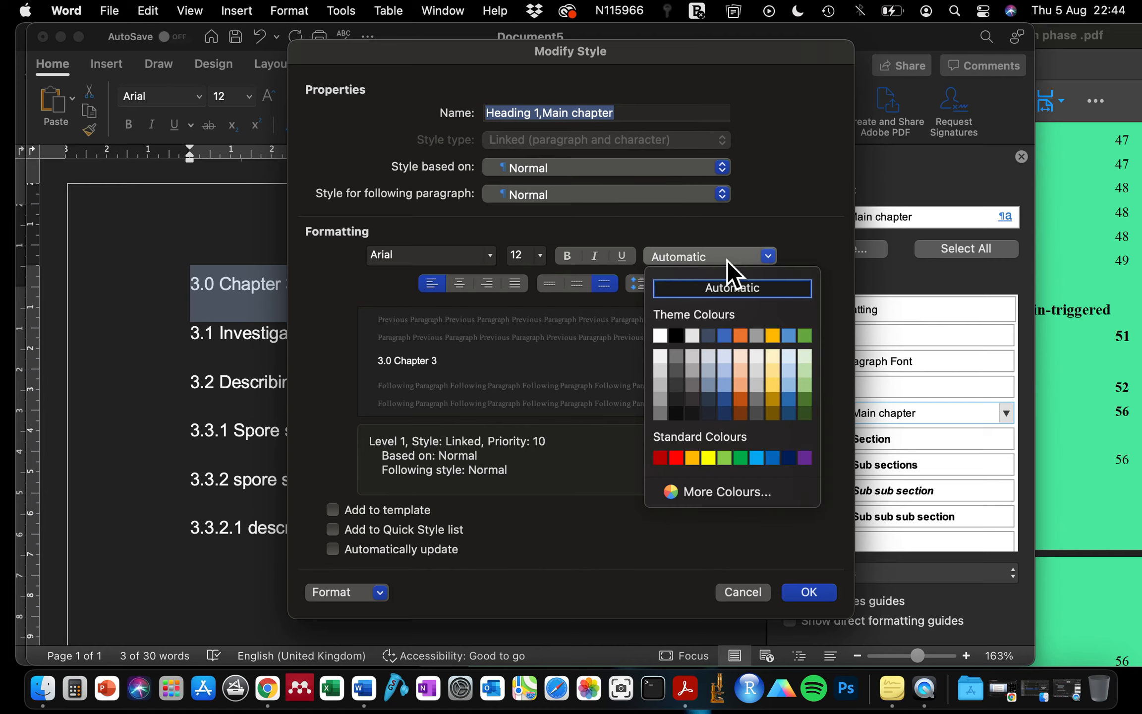
{"action": "left_click", "coordinate": [785, 188]}
{"action": "left_click", "coordinate": [567, 256]}
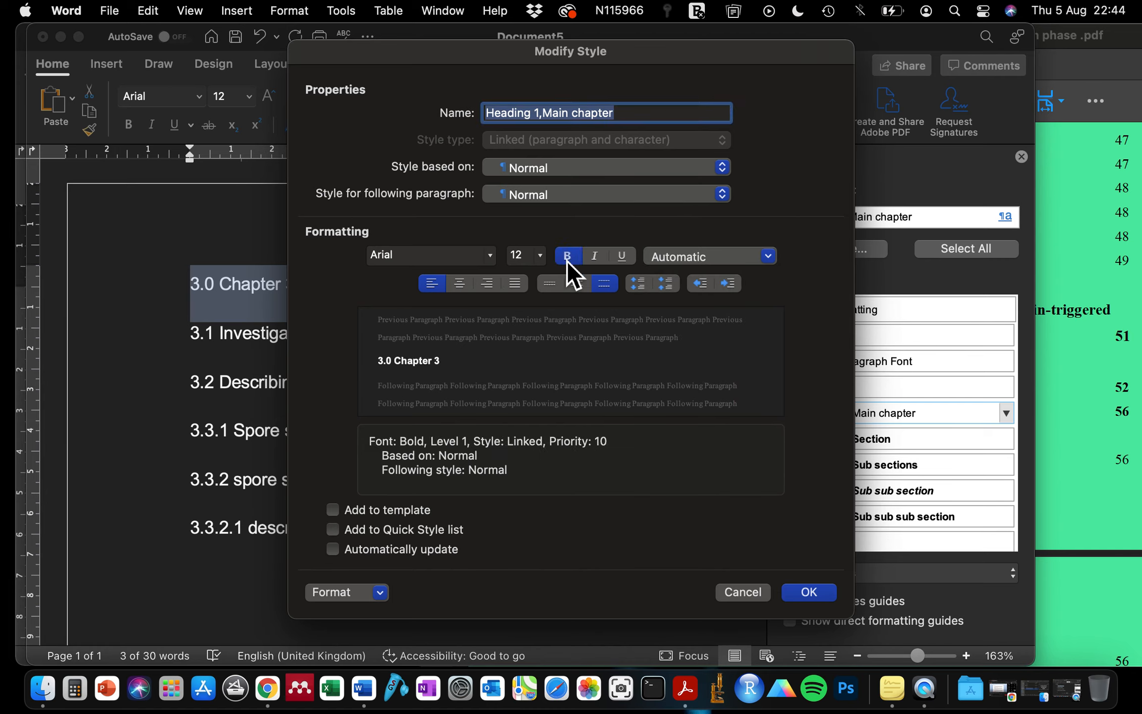
{"action": "left_click", "coordinate": [624, 114]}
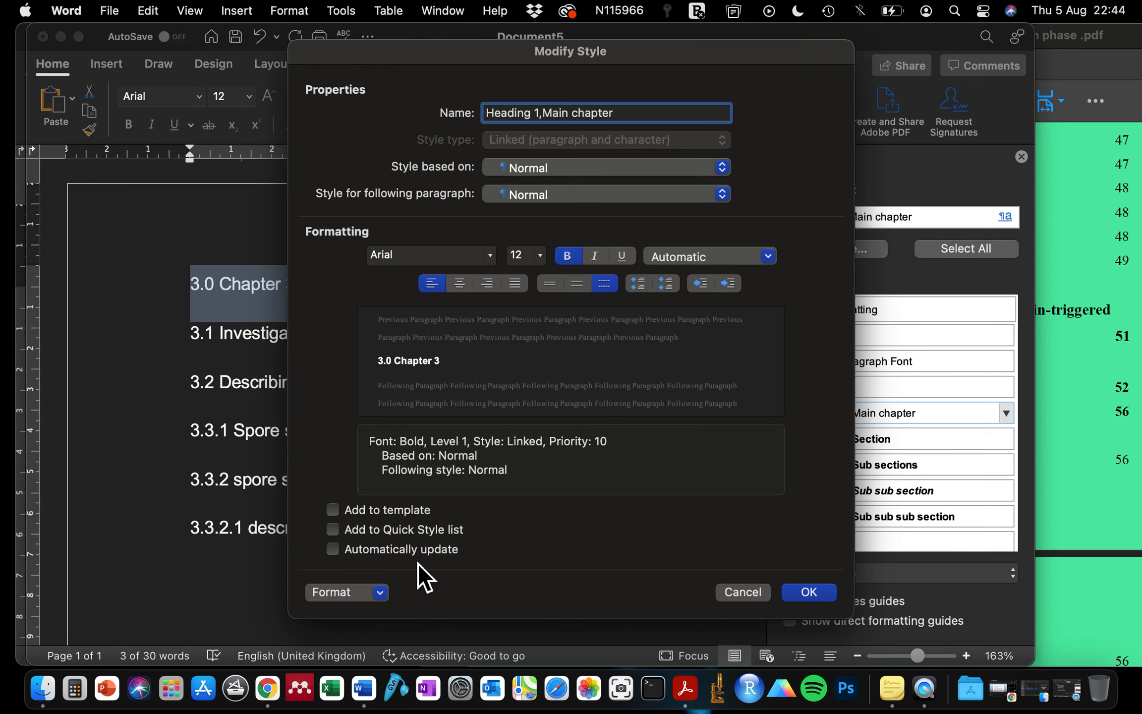
{"action": "left_click", "coordinate": [807, 593]}
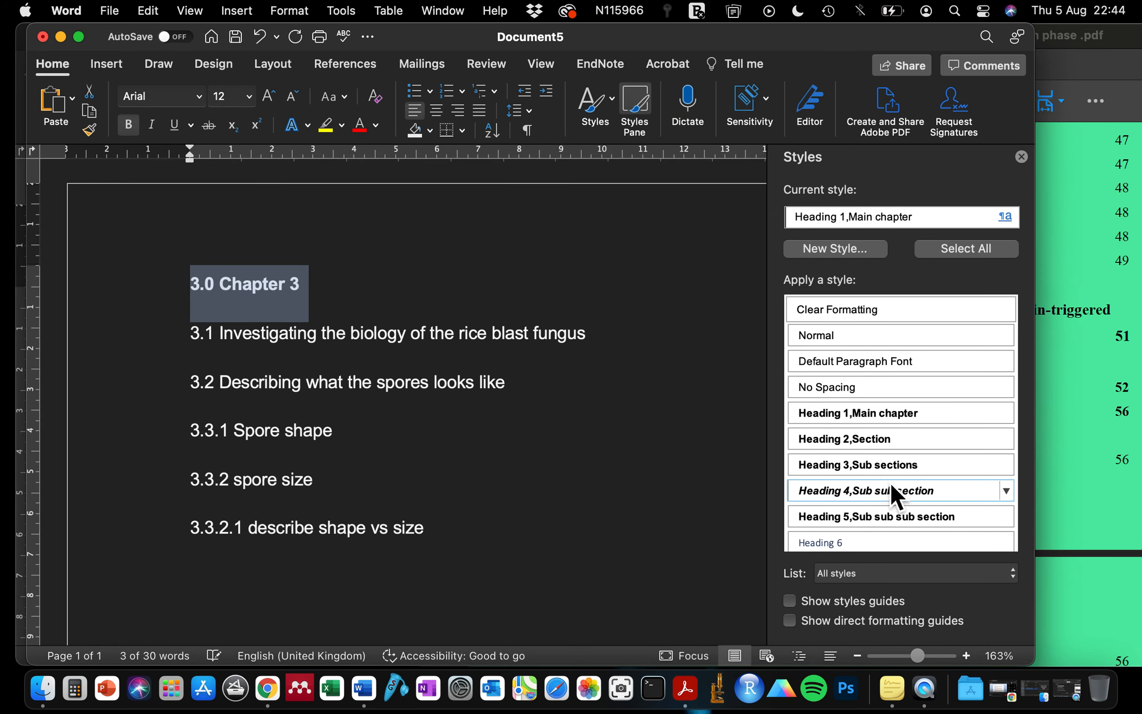
Step: Apply the Heading 1,Main chapter style to the "3.0 Chapter 3" line
{"action": "left_click", "coordinate": [615, 431]}
{"action": "left_click_drag", "start_coordinate": [308, 293], "coordinate": [194, 296]}
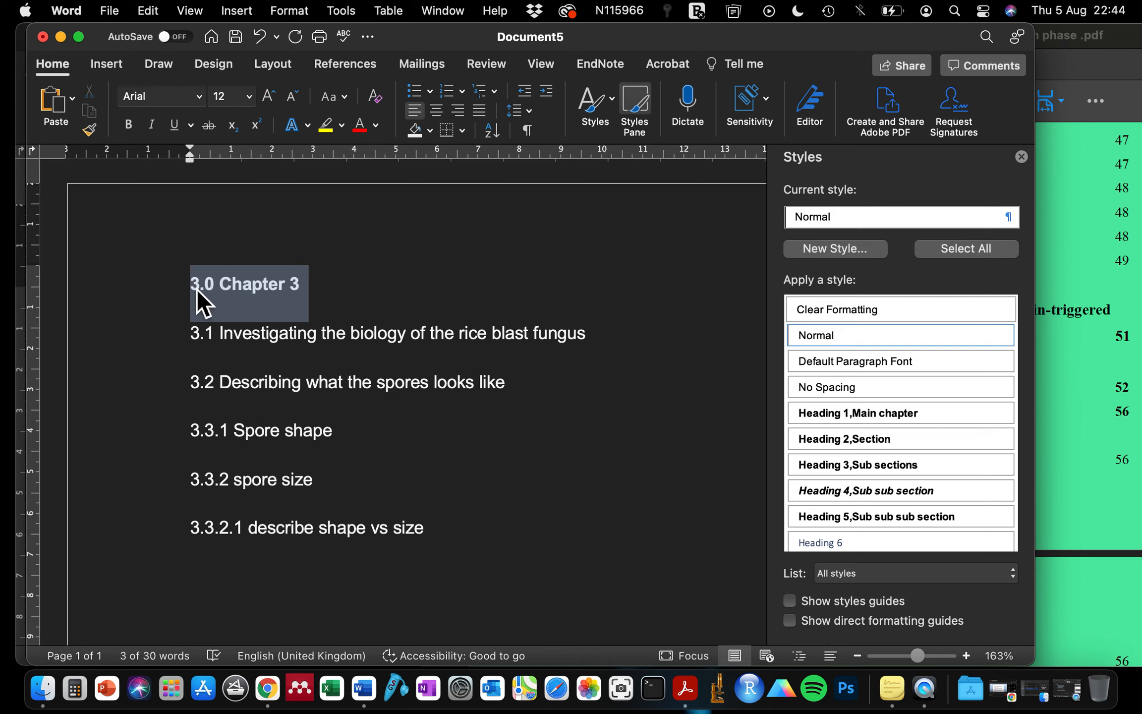
{"action": "left_click", "coordinate": [848, 413]}
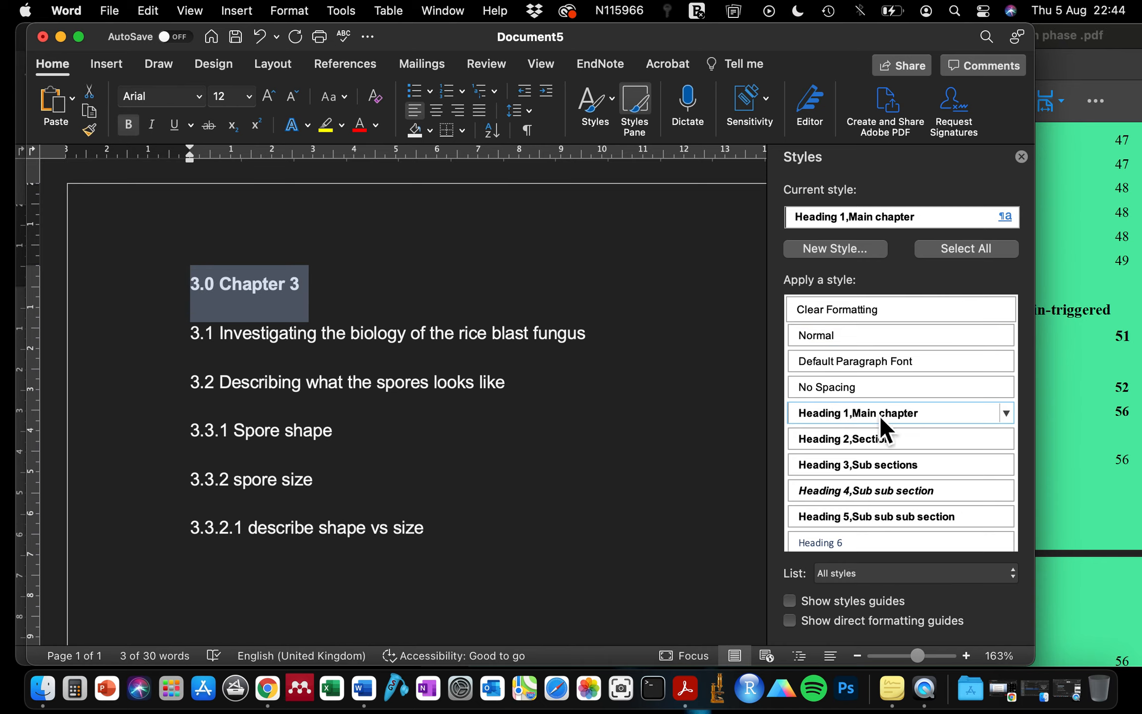
Step: Apply the Heading 2,Section style to the line "3.1 Investigating the biology of the rice blast fungus"
{"action": "left_click", "coordinate": [559, 342]}
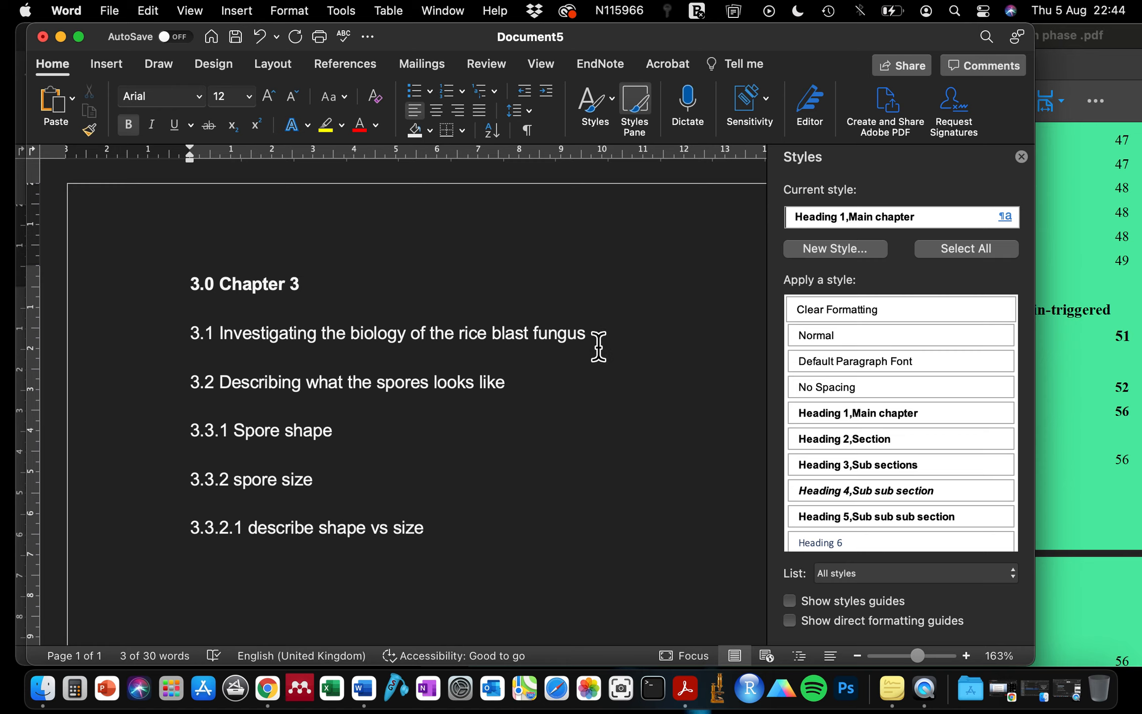
{"action": "left_click_drag", "start_coordinate": [599, 347], "coordinate": [197, 335]}
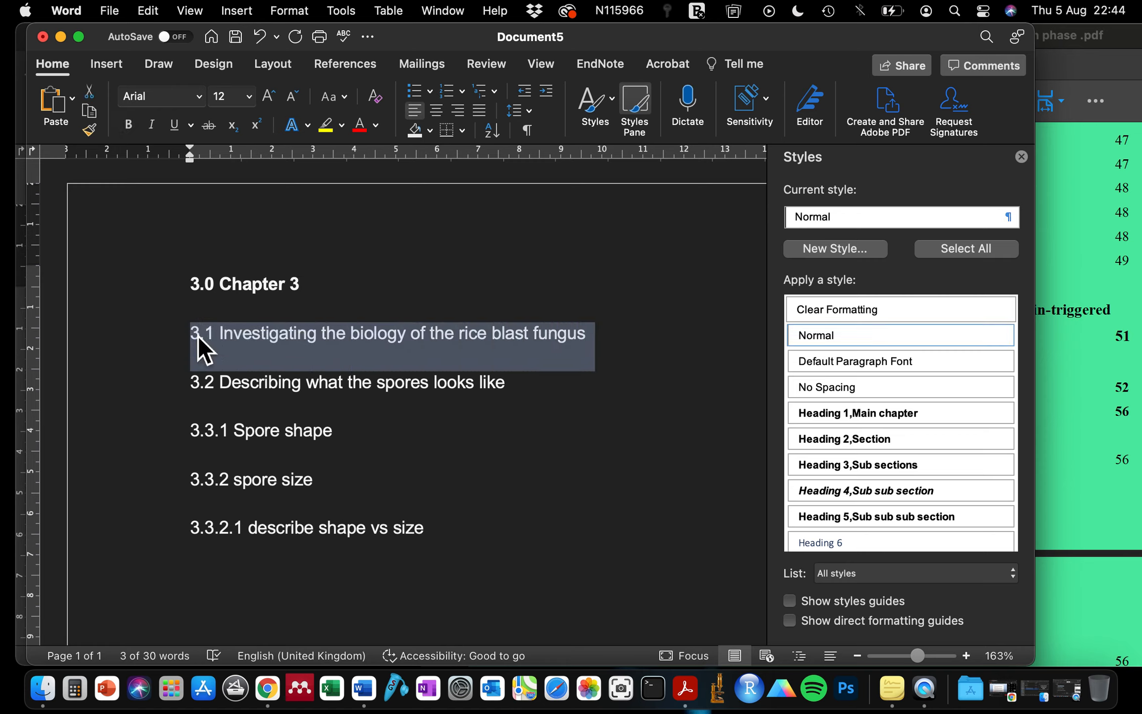
{"action": "left_click", "coordinate": [1007, 439]}
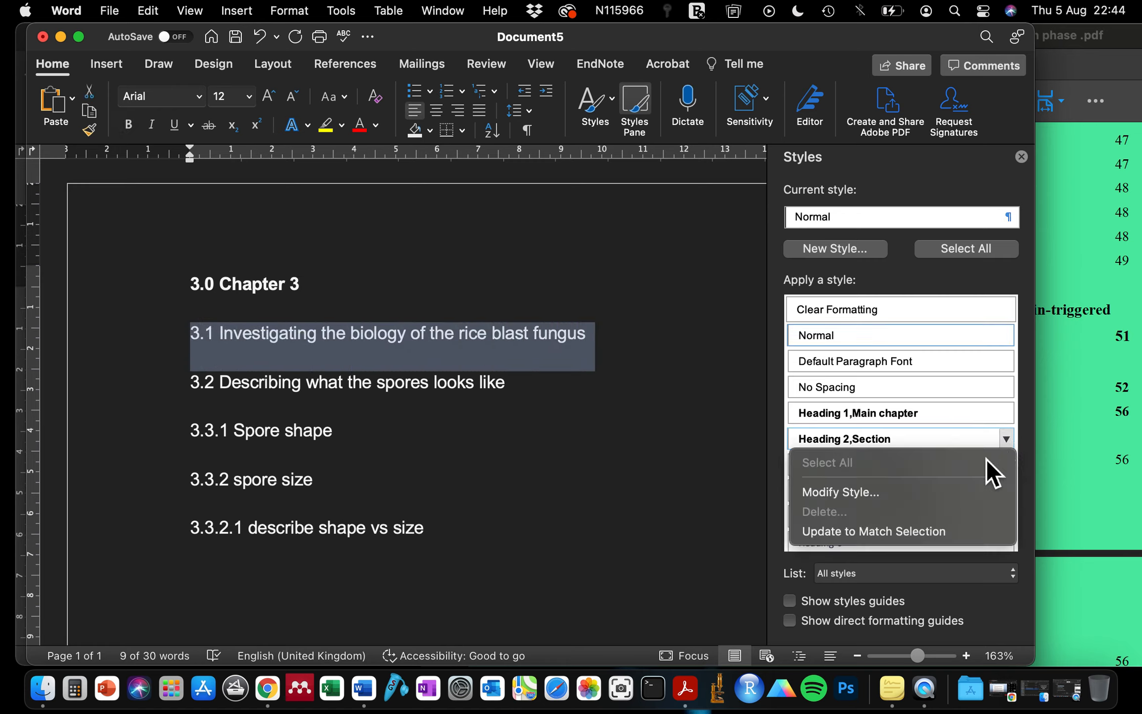
{"action": "left_click", "coordinate": [842, 445]}
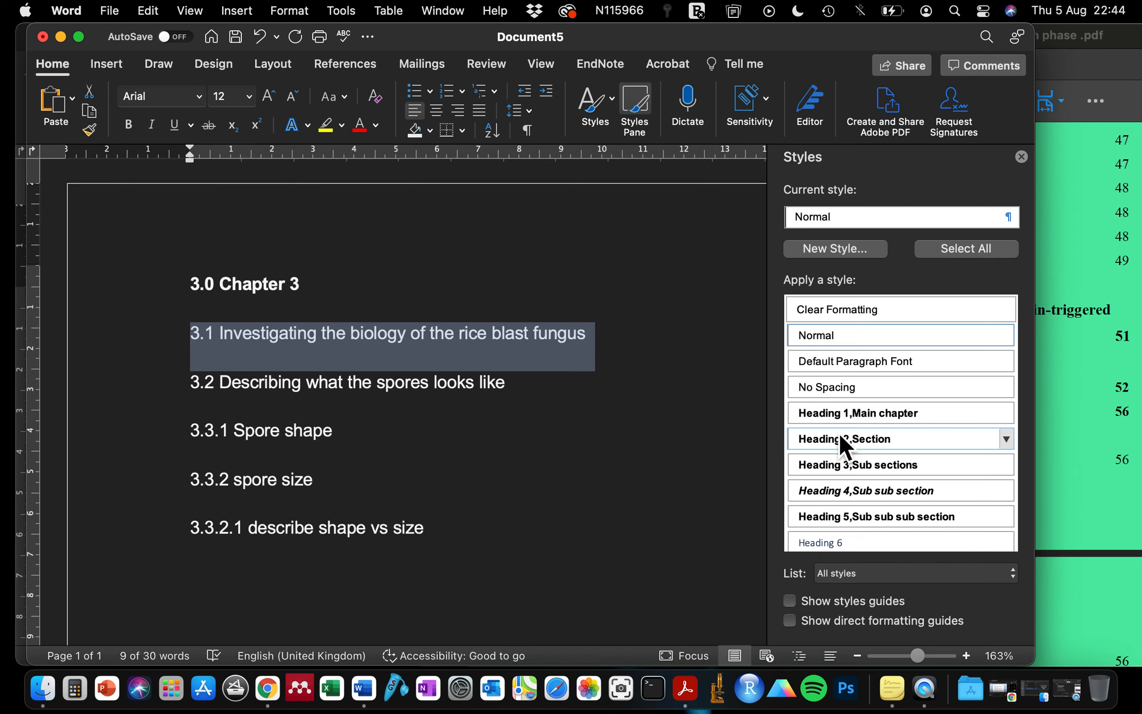
{"action": "left_click", "coordinate": [857, 440]}
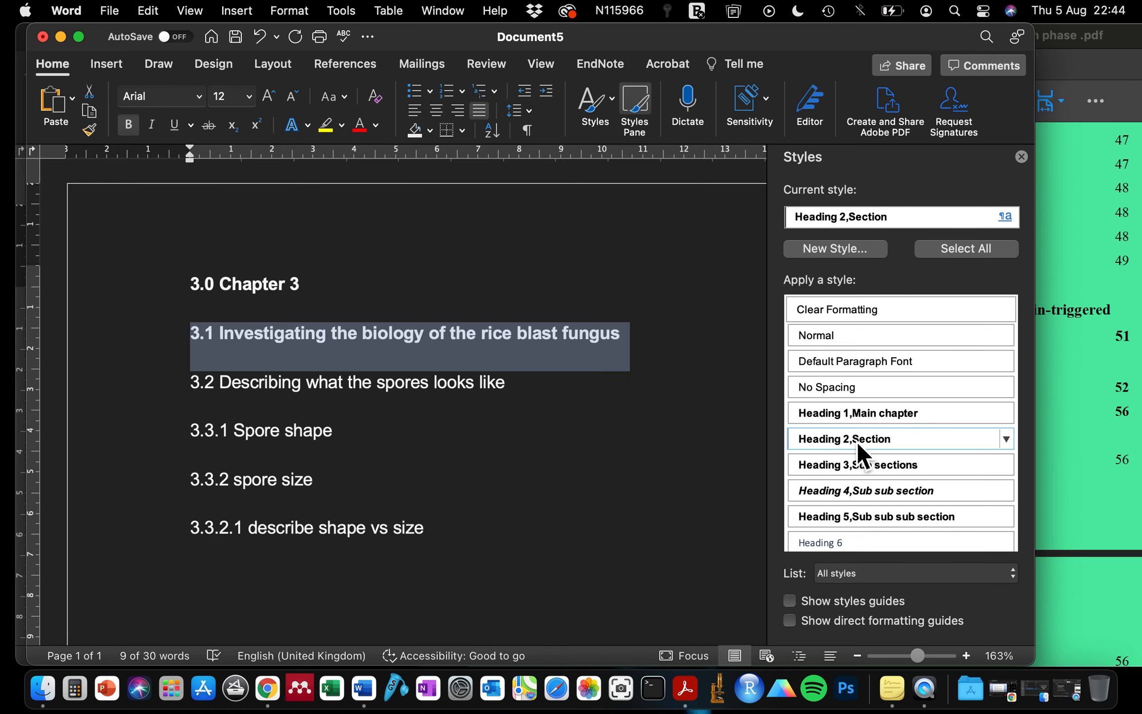
Step: Apply the Heading 2,Section style to the line "3.2 Describing what the spores looks like"
{"action": "left_click_drag", "start_coordinate": [516, 415], "coordinate": [204, 400]}
{"action": "left_click", "coordinate": [306, 396]}
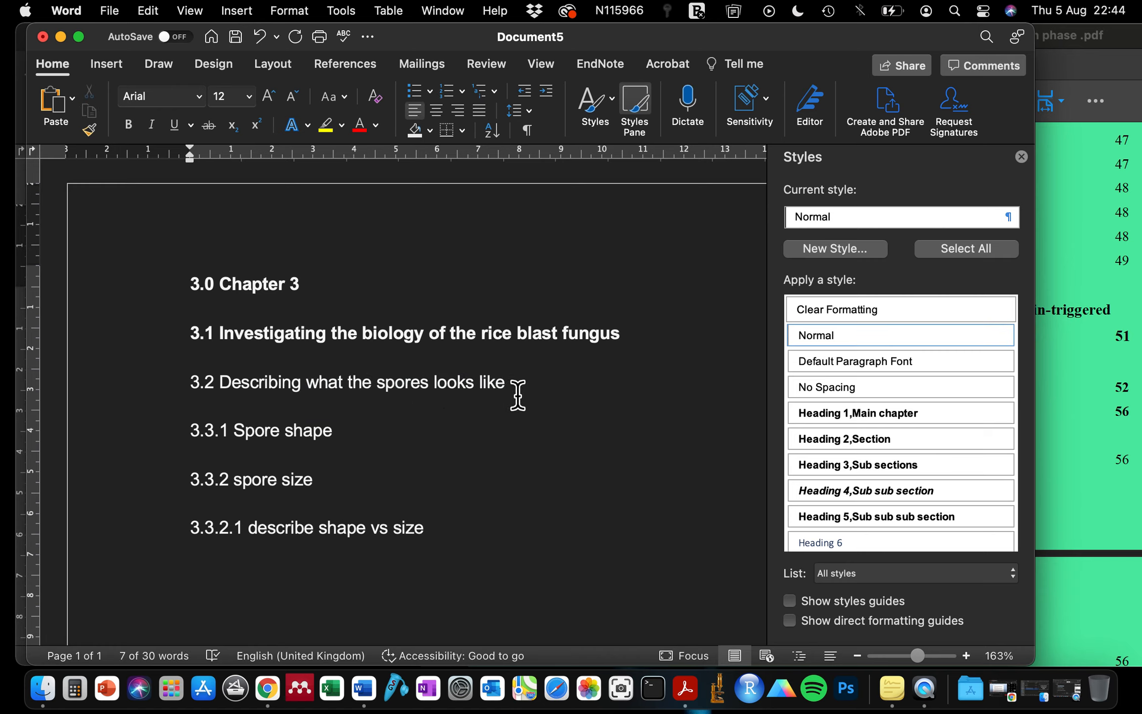
{"action": "left_click_drag", "start_coordinate": [518, 396], "coordinate": [185, 391]}
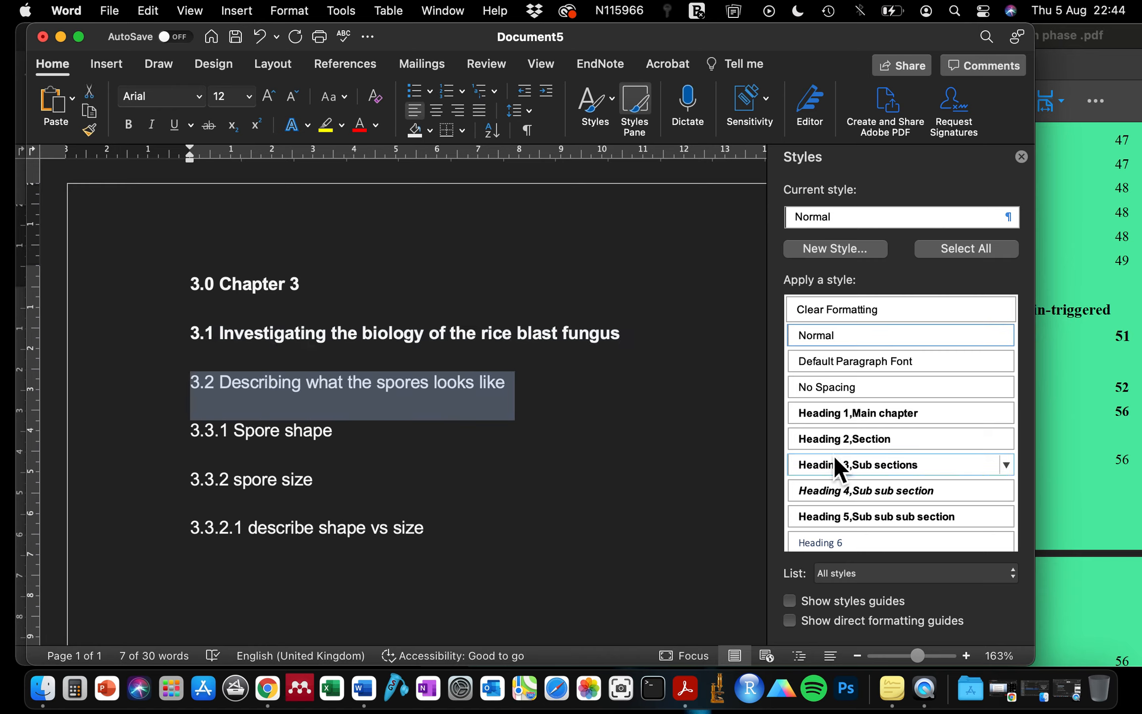
{"action": "left_click", "coordinate": [834, 436]}
Step: Apply the Heading 3,Sub sections style to the line "3.3.1 Spore shape"
{"action": "left_click", "coordinate": [321, 446]}
{"action": "left_click_drag", "start_coordinate": [357, 449], "coordinate": [200, 442]}
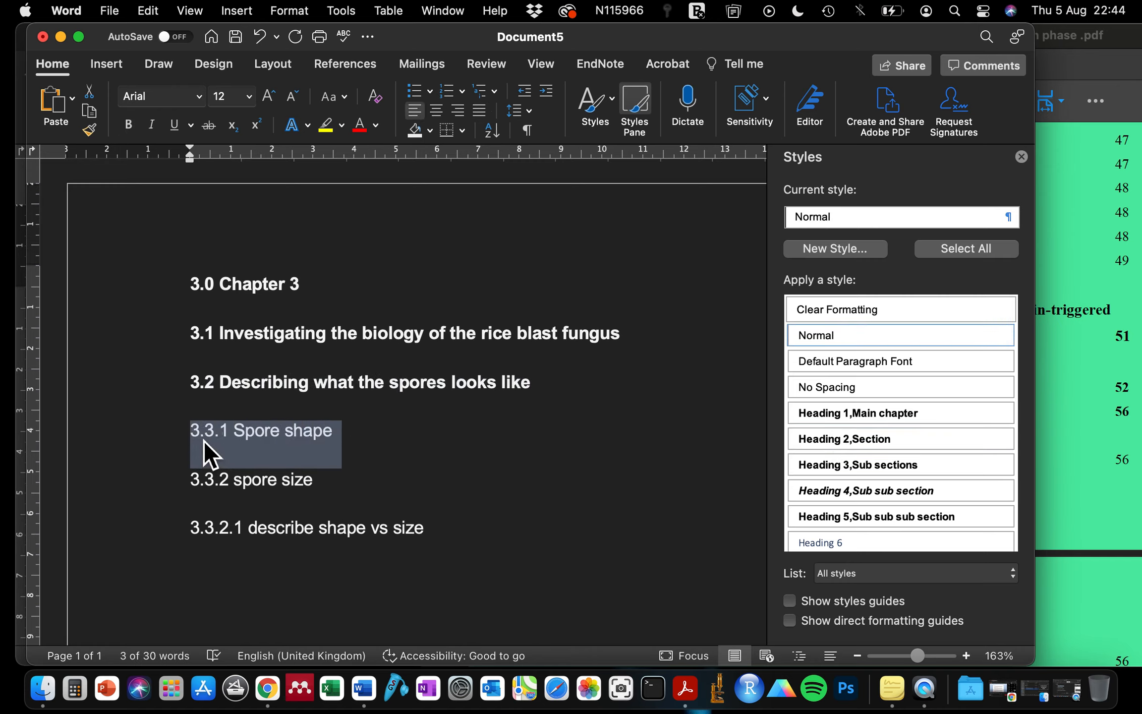
{"action": "left_click", "coordinate": [869, 466]}
{"action": "left_click", "coordinate": [279, 453]}
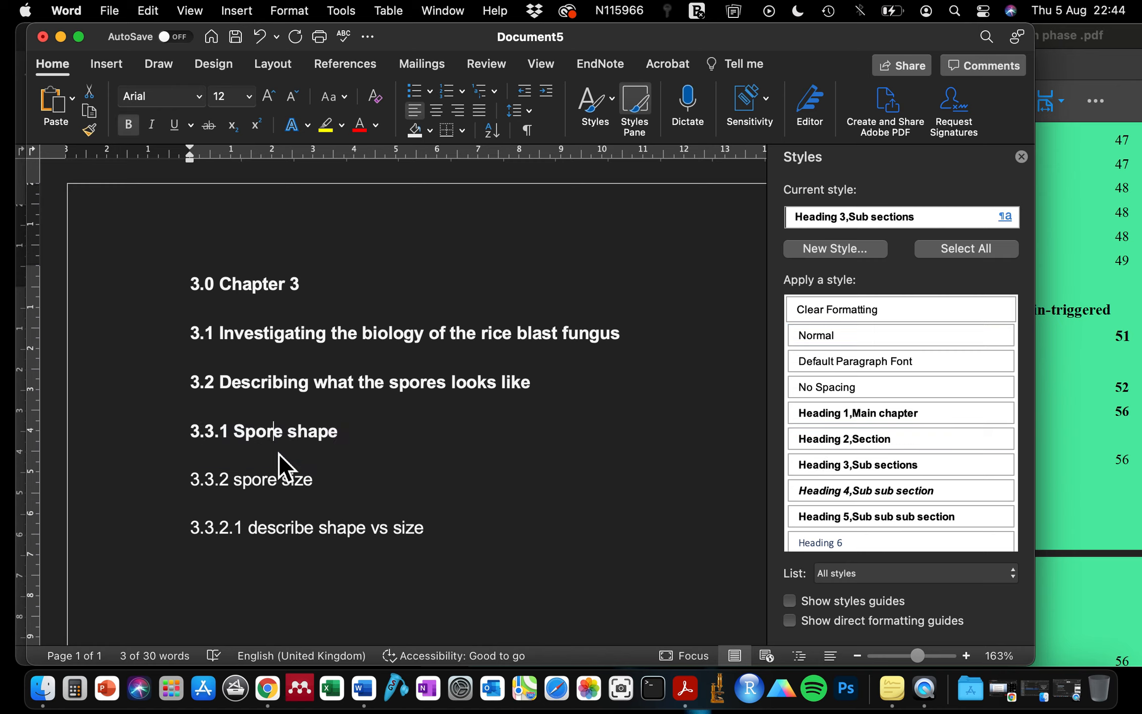
{"action": "left_click_drag", "start_coordinate": [329, 491], "coordinate": [201, 490]}
{"action": "left_click", "coordinate": [254, 474]}
{"action": "left_click_drag", "start_coordinate": [331, 490], "coordinate": [206, 494]}
{"action": "left_click", "coordinate": [281, 481]}
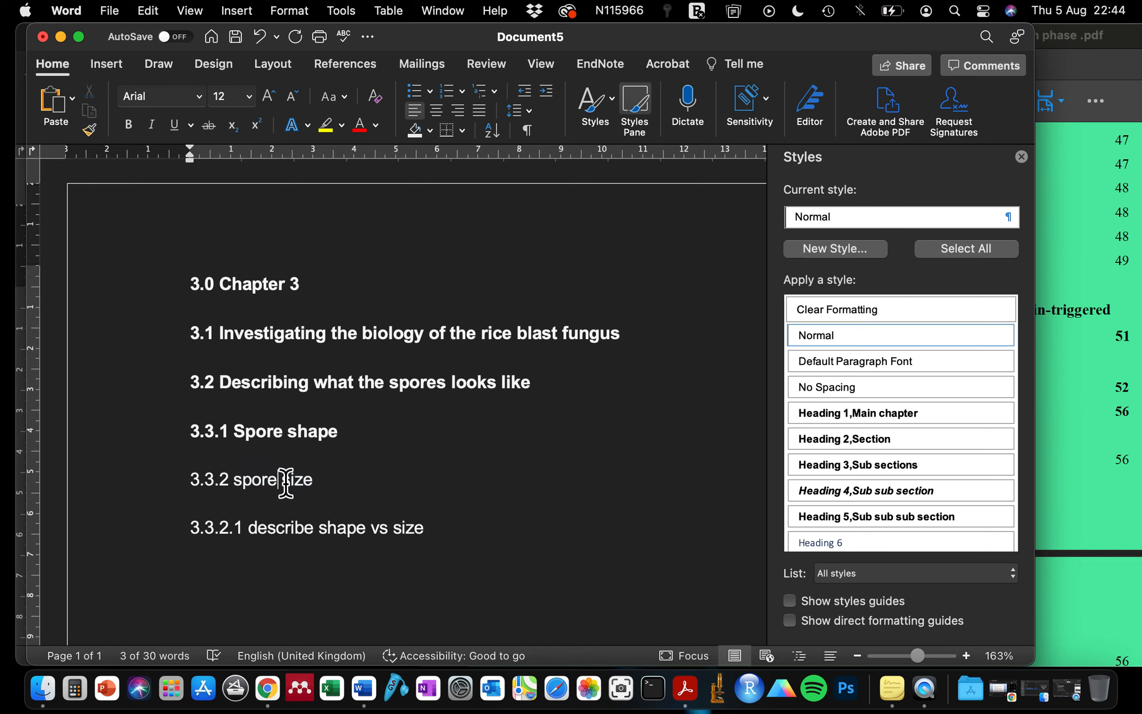
{"action": "left_click", "coordinate": [374, 371]}
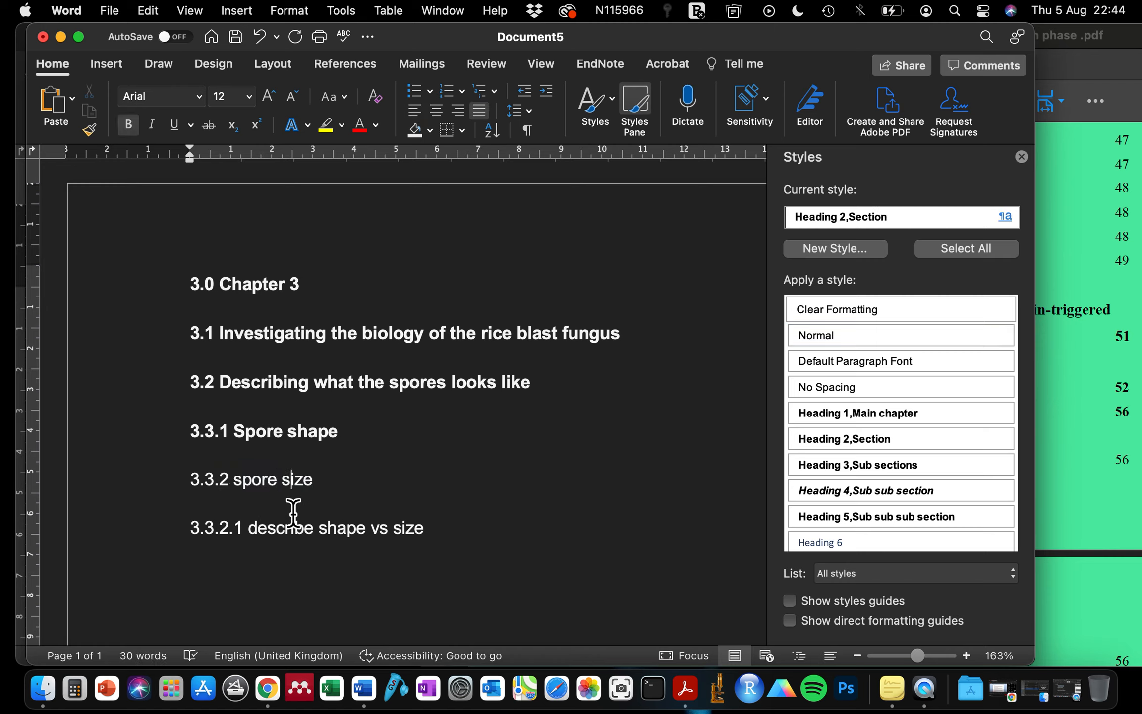
Step: Add a line of random filler text under "3.3.2 spore size" and undo the stray "3.1" at its end
{"action": "left_click", "coordinate": [347, 494]}
{"action": "key", "text": "Return"}
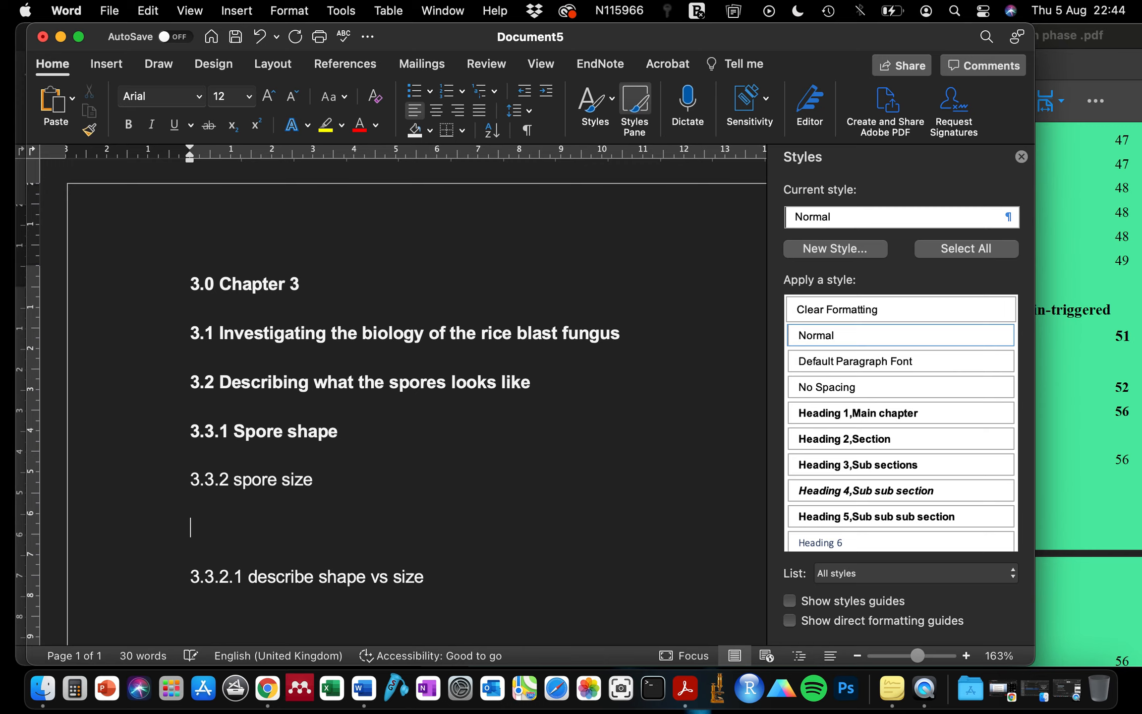
{"action": "type", "text": "hvkaehvdlkush. sbkv b,fz bkvjsbl d"}
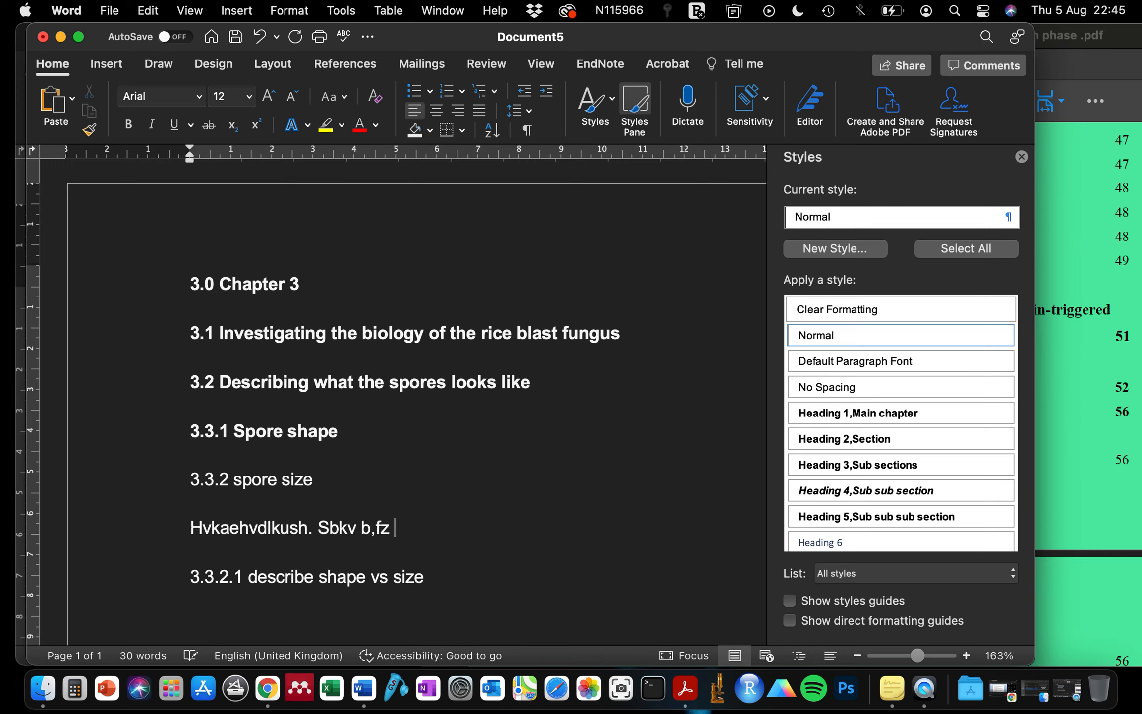
{"action": "type", "text": " bv ldf,sk  "}
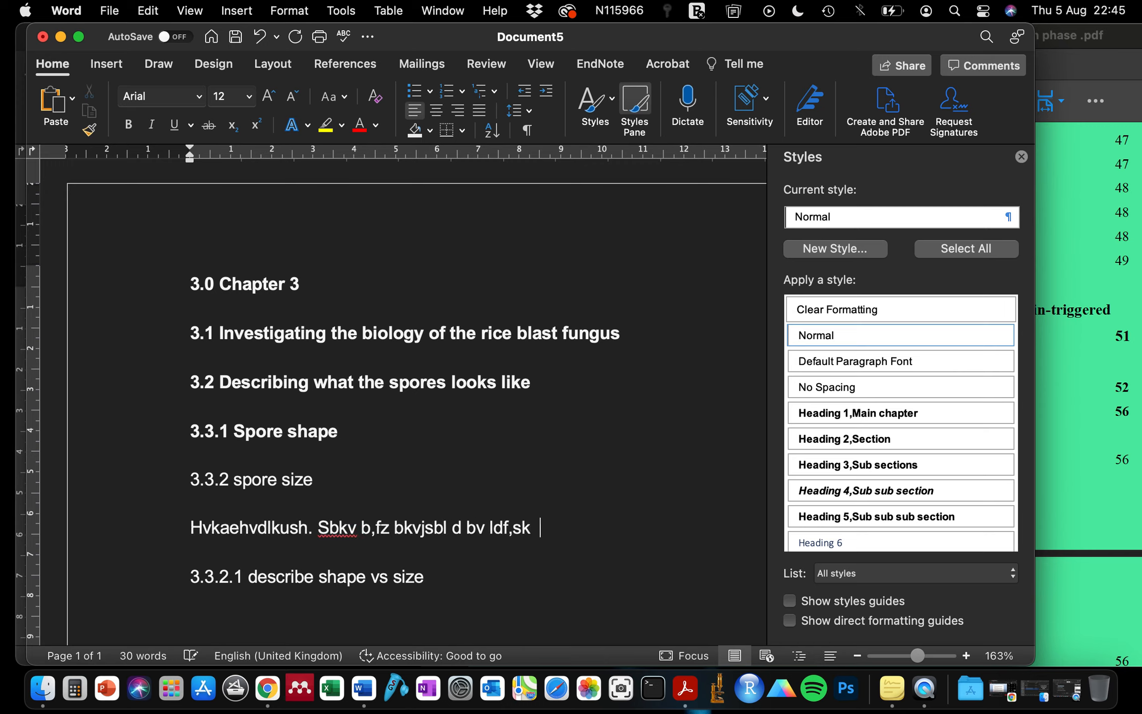
{"action": "type", "text": "sdvjbvfjhgv. bsdv vhdjkls"}
{"action": "type", "text": "3.1"}
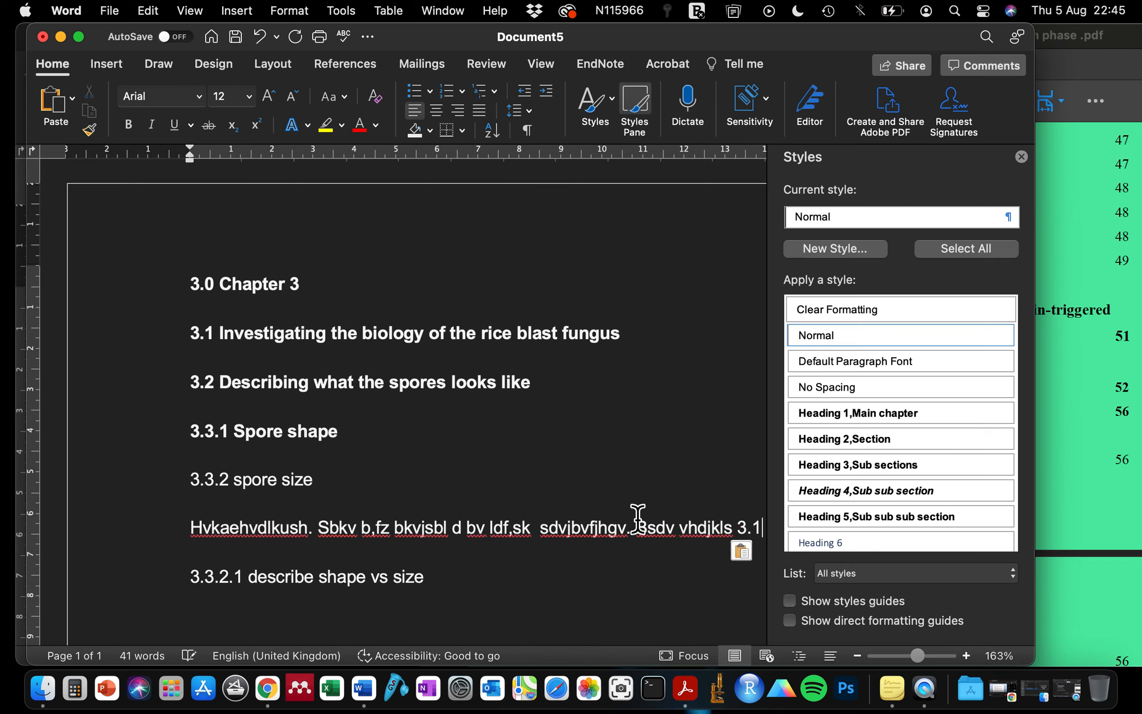
{"action": "key", "text": "super+z"}
Step: Copy the filler line, paste it repeatedly beneath the original, and cut the opening word from the last copy
{"action": "left_click_drag", "start_coordinate": [719, 536], "coordinate": [211, 550]}
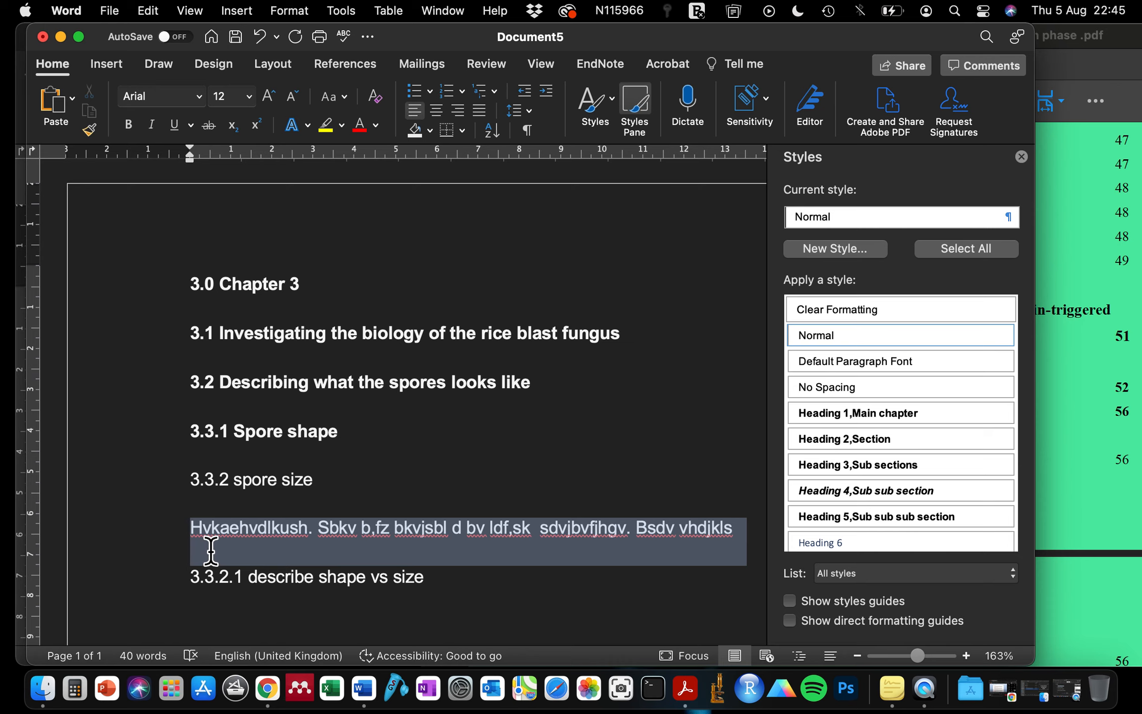
{"action": "left_click", "coordinate": [735, 530]}
{"action": "key", "text": "super+v"}
{"action": "key", "text": "super+v"}
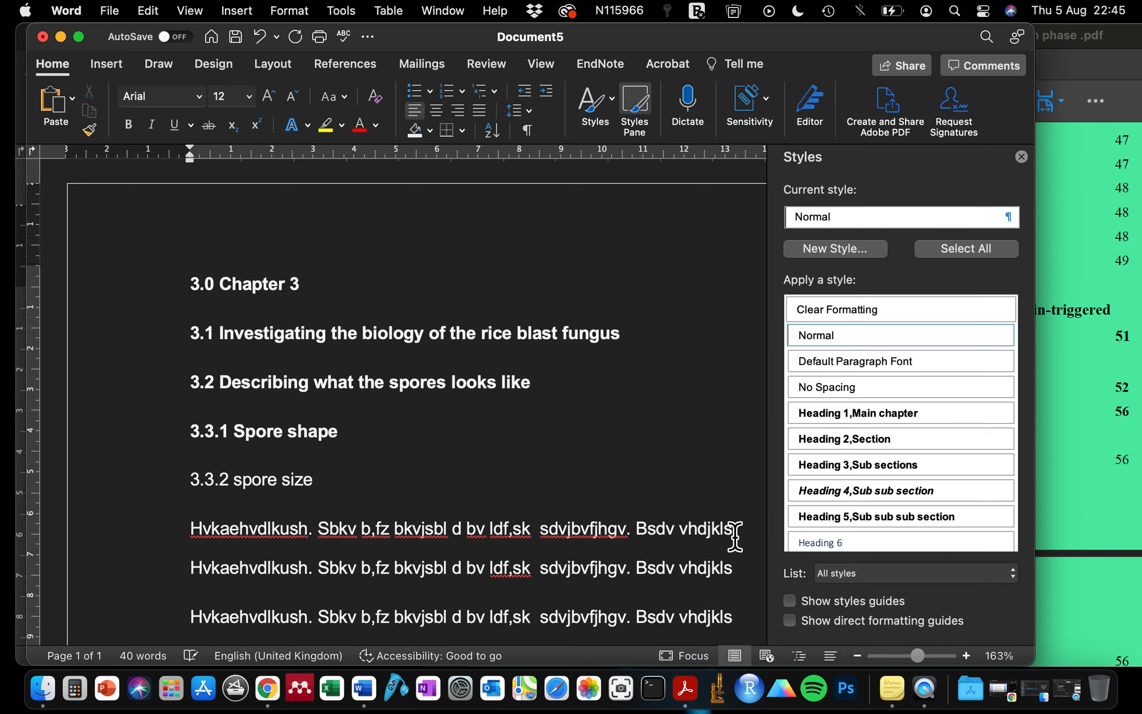
{"action": "key", "text": "super+v"}
{"action": "key", "text": "super+v"}
{"action": "key", "text": "super+v"}
{"action": "key", "text": "super+v"}
{"action": "key", "text": "super+v"}
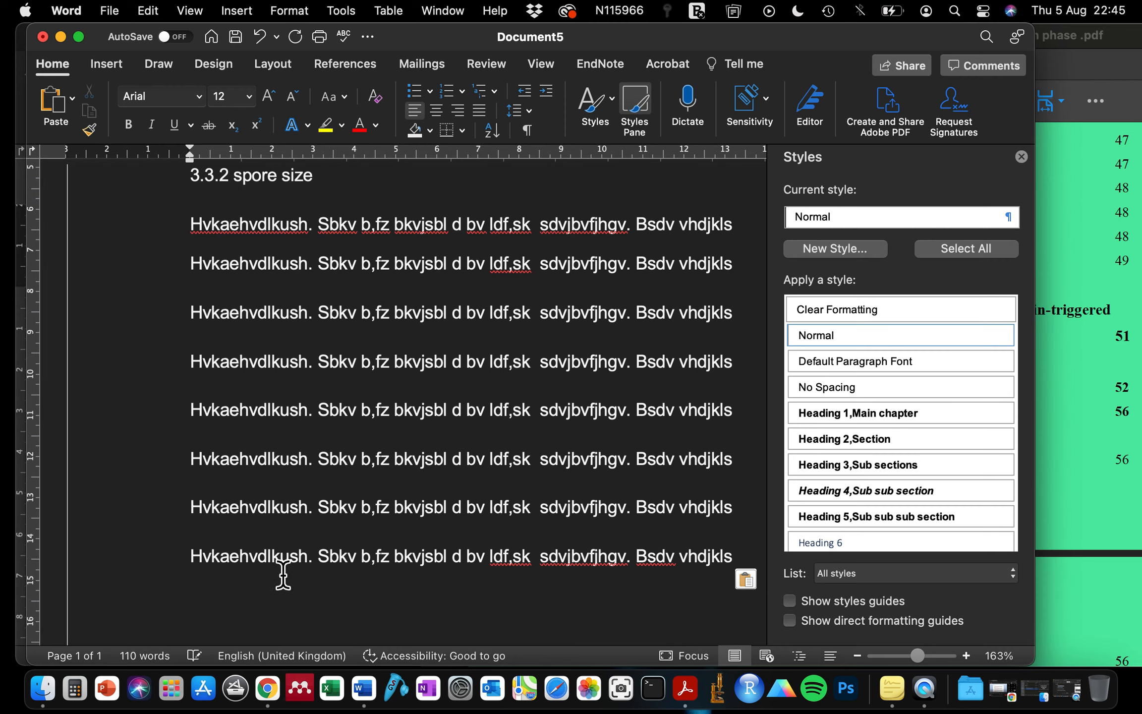
{"action": "left_click_drag", "start_coordinate": [316, 557], "coordinate": [168, 547]}
{"action": "key", "text": "BackSpace"}
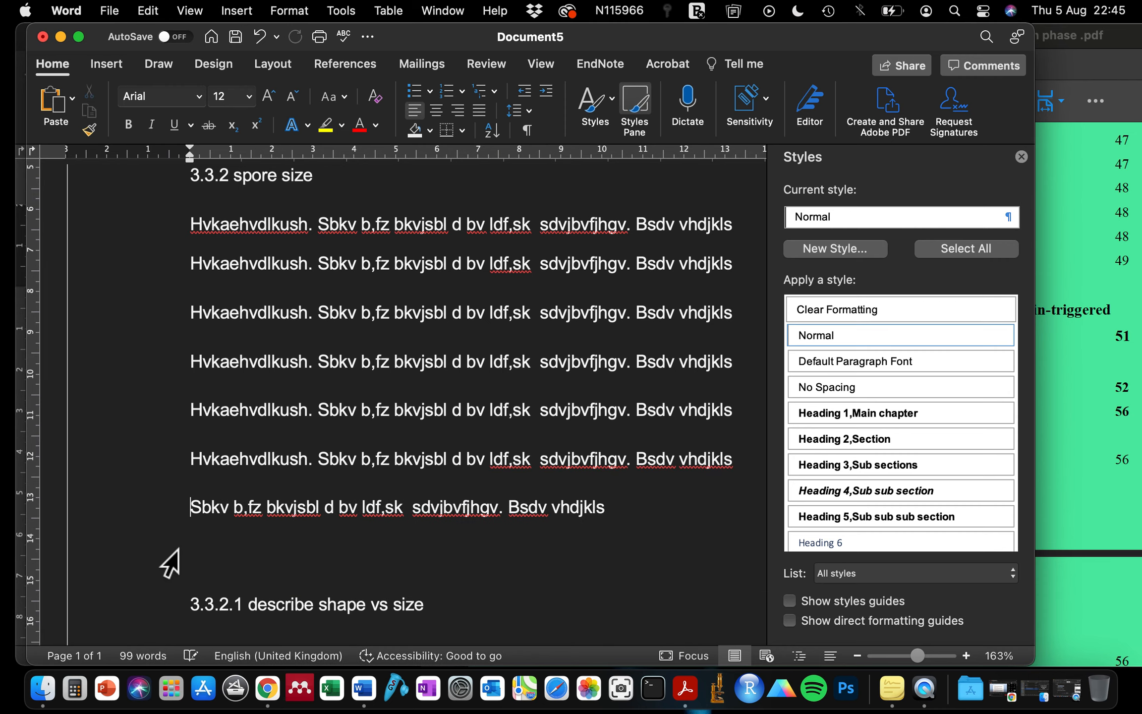
{"action": "left_click", "coordinate": [615, 511]}
Step: Apply the Heading 3,Sub sections style to the line "3.3.2 spore size"
{"action": "scroll", "coordinate": [615, 513], "scroll_direction": "up", "scroll_amount": 3}
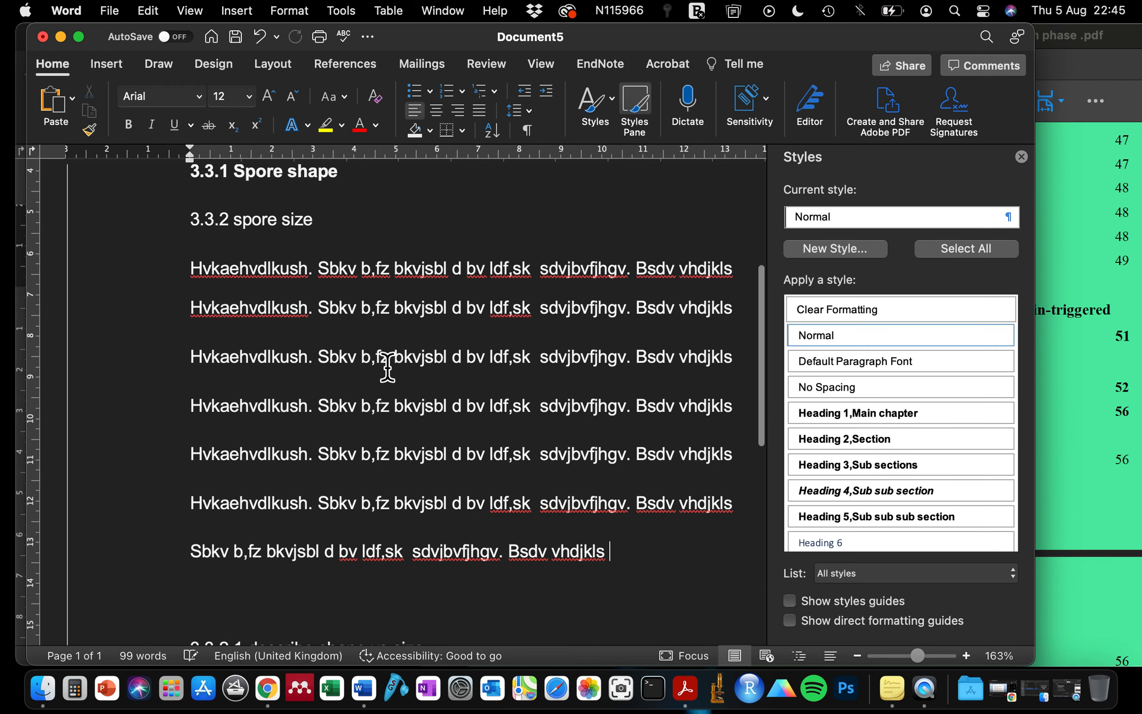
{"action": "scroll", "coordinate": [388, 367], "scroll_direction": "up", "scroll_amount": 3}
{"action": "left_click_drag", "start_coordinate": [293, 306], "coordinate": [191, 306]}
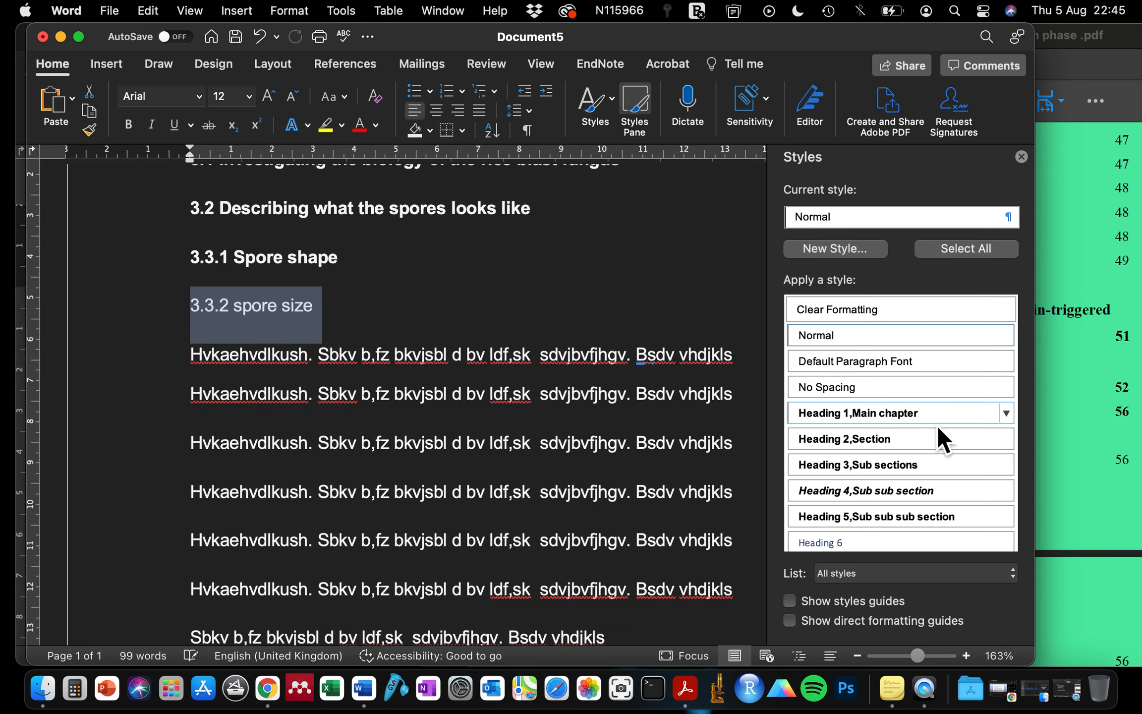
{"action": "left_click", "coordinate": [879, 469]}
Step: Switch to the thesis PDF in Acrobat and copy the section 1.2 "Rice blast disease" paragraph from its start past "threats to global food security"
{"action": "scroll", "coordinate": [471, 320], "scroll_direction": "down", "scroll_amount": 5}
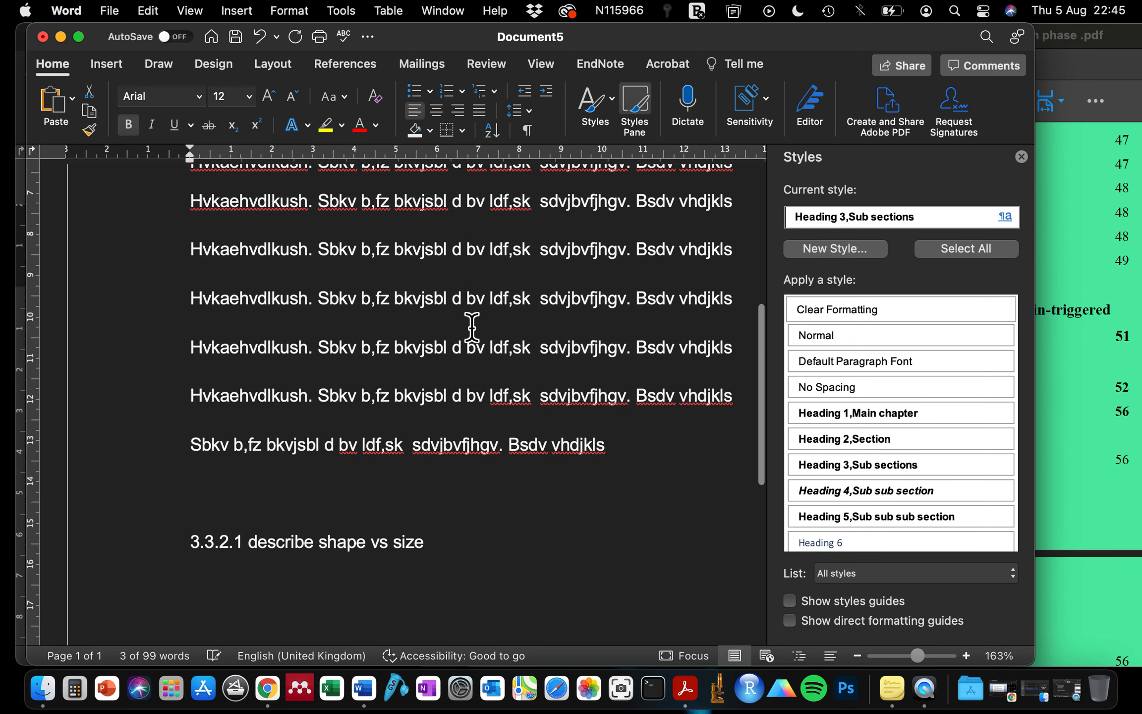
{"action": "left_click", "coordinate": [364, 379]}
{"action": "left_click", "coordinate": [1089, 479]}
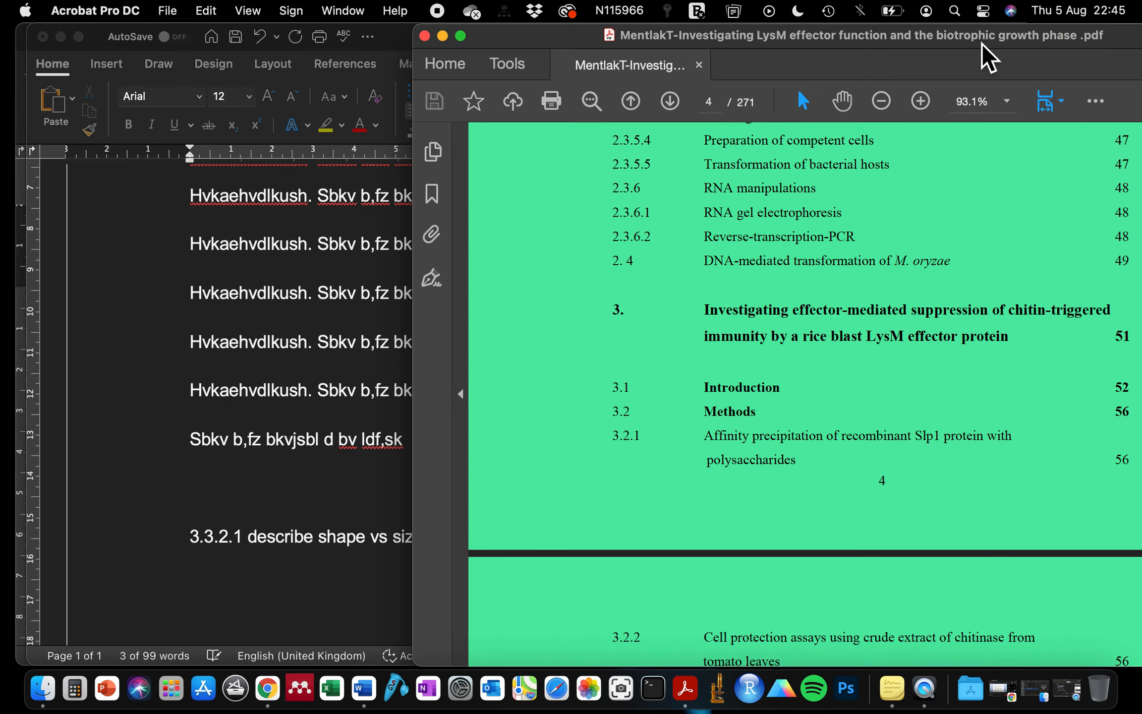
{"action": "left_click_drag", "start_coordinate": [981, 44], "coordinate": [868, 42]}
{"action": "scroll", "coordinate": [849, 189], "scroll_direction": "down", "scroll_amount": 20}
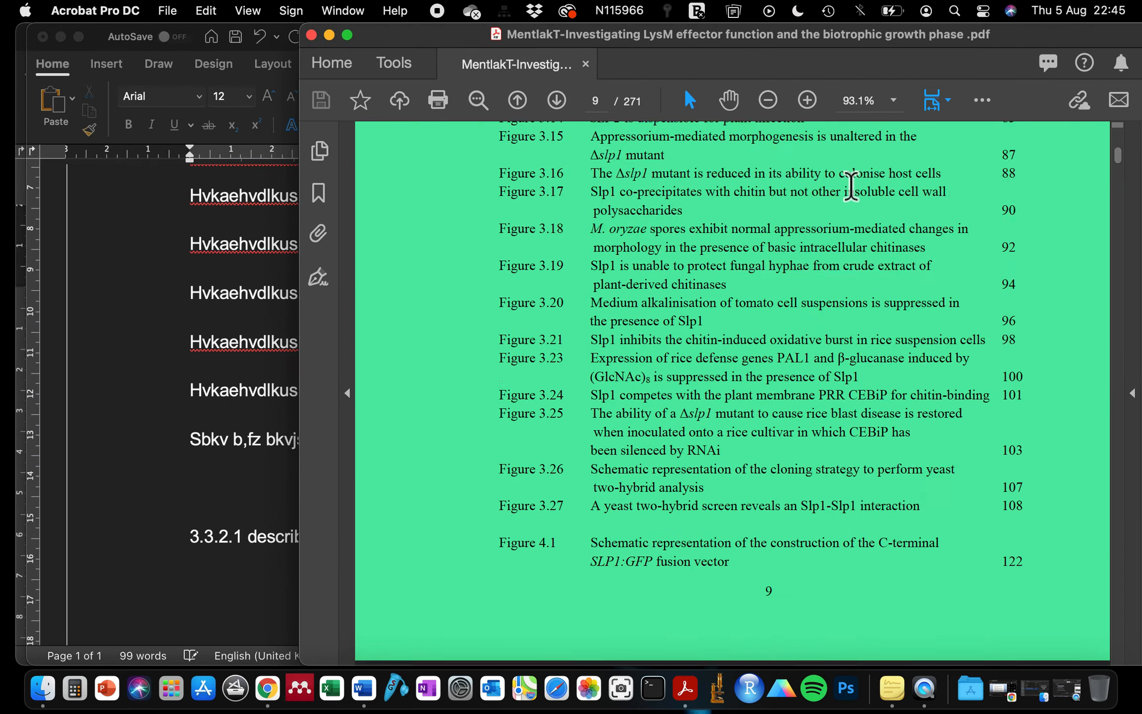
{"action": "scroll", "coordinate": [851, 186], "scroll_direction": "down", "scroll_amount": 20}
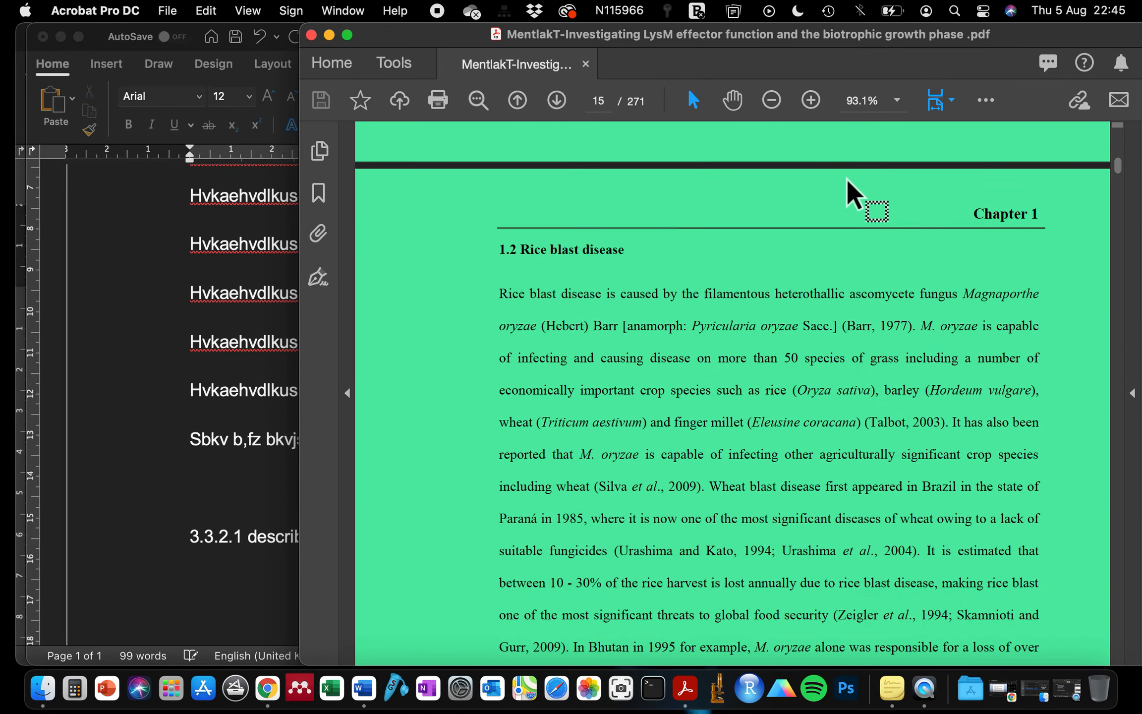
{"action": "scroll", "coordinate": [849, 191], "scroll_direction": "up", "scroll_amount": 3}
{"action": "scroll", "coordinate": [849, 191], "scroll_direction": "down", "scroll_amount": 3}
{"action": "left_click_drag", "start_coordinate": [500, 281], "coordinate": [954, 429]}
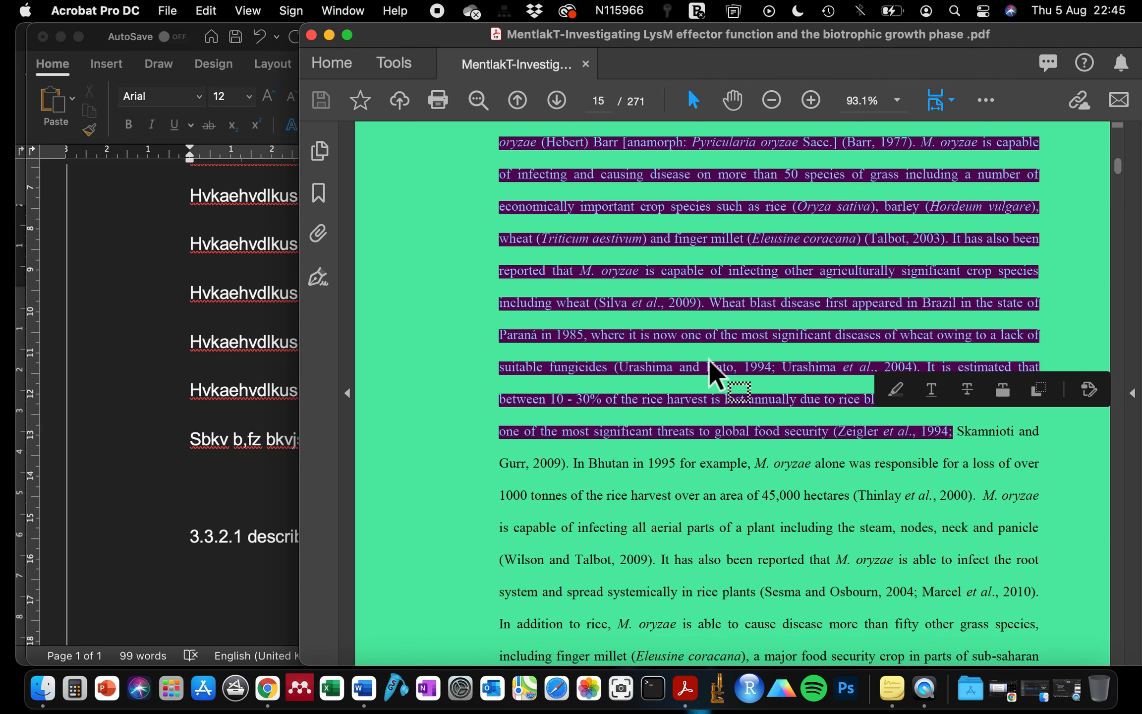
Step: Return to the Word document and paste the copied text below "3.3.2.1 describe shape vs size" using Match Destination Formatting
{"action": "left_click", "coordinate": [14, 317]}
{"action": "left_click", "coordinate": [198, 357]}
{"action": "scroll", "coordinate": [296, 590], "scroll_direction": "down", "scroll_amount": 2}
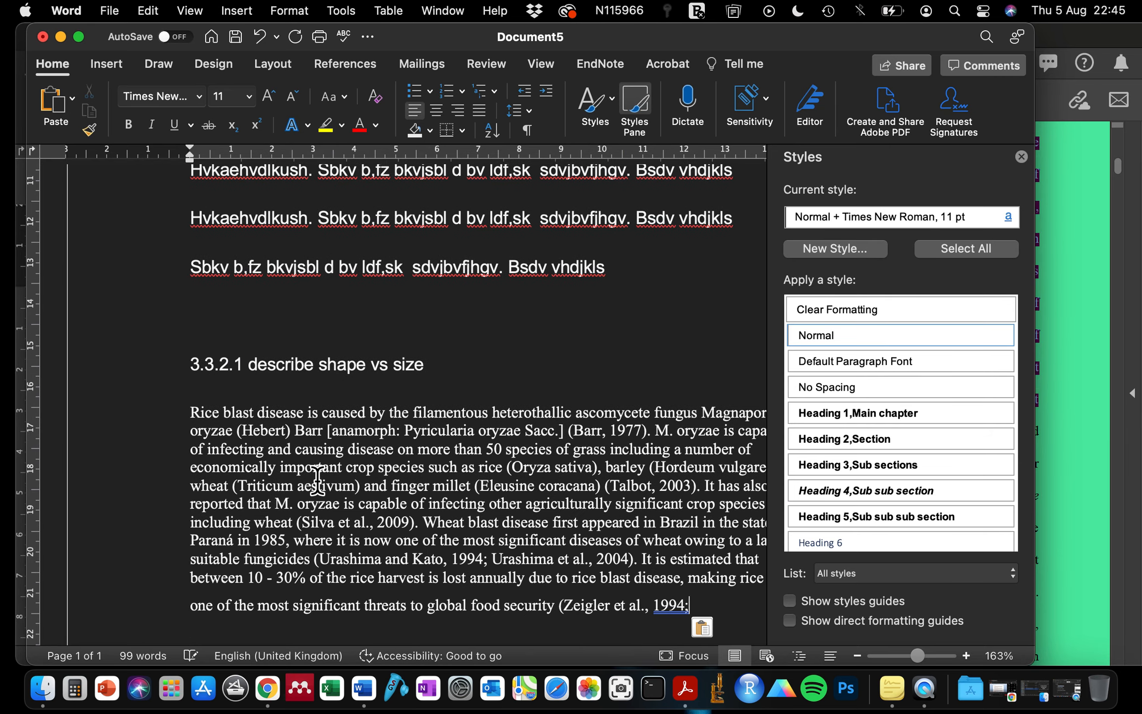
{"action": "scroll", "coordinate": [496, 521], "scroll_direction": "down", "scroll_amount": 2}
{"action": "left_click", "coordinate": [704, 576]}
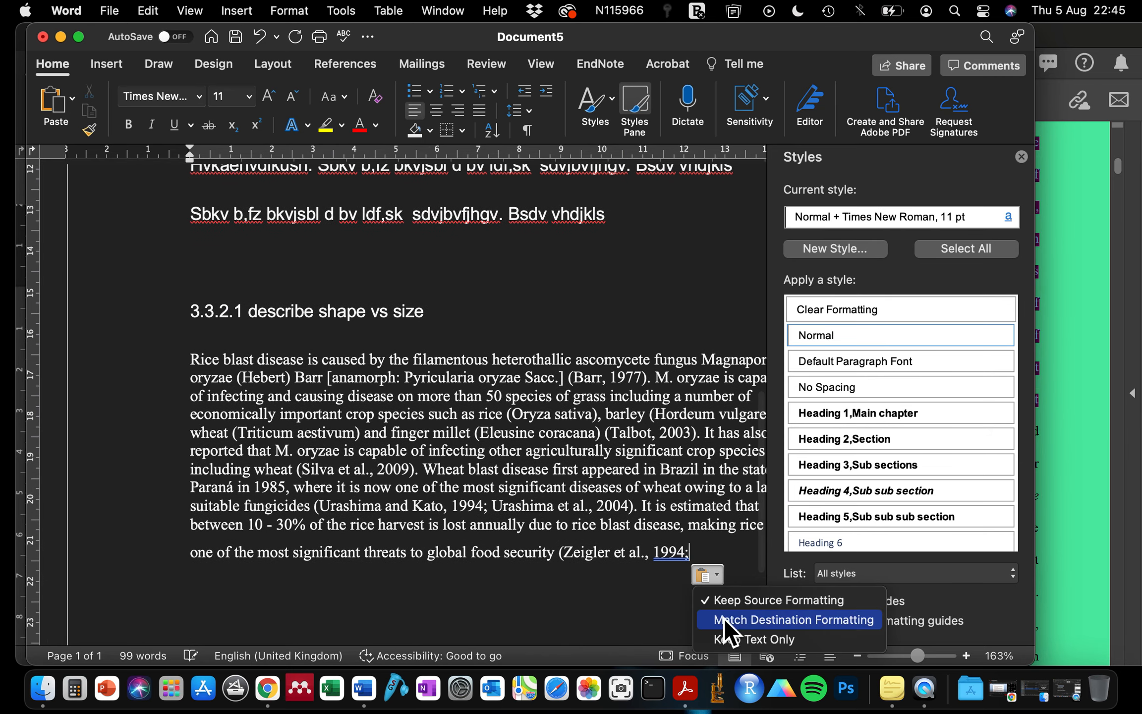
{"action": "left_click", "coordinate": [727, 621]}
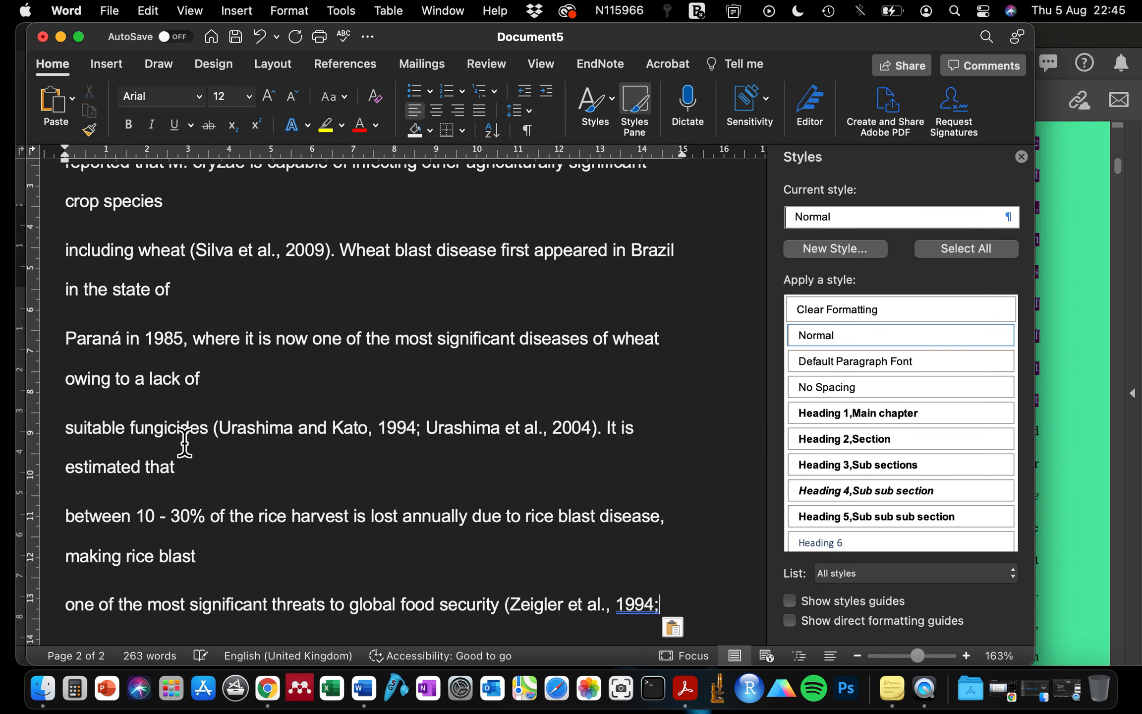
Step: Remove the line breaks before "Paraná", "suitable fungicides", "between 10 - 30%" and "one of the most" in the pasted text
{"action": "key", "text": "BackSpace"}
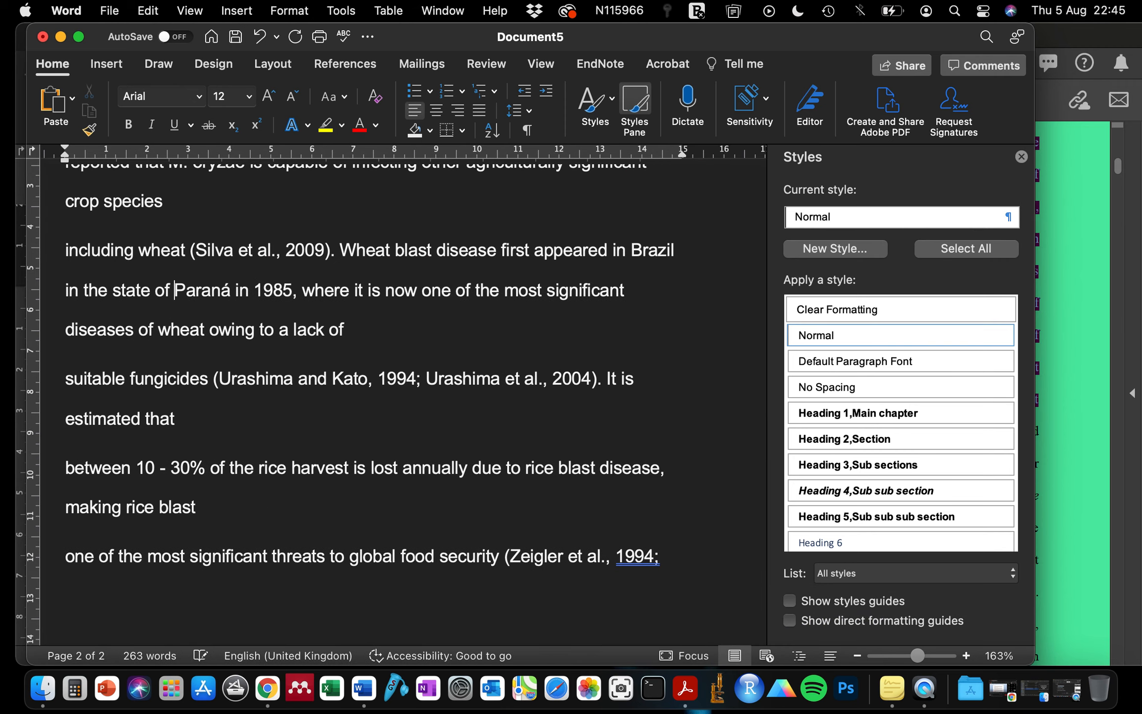
{"action": "left_click", "coordinate": [70, 387]}
{"action": "key", "text": "BackSpace"}
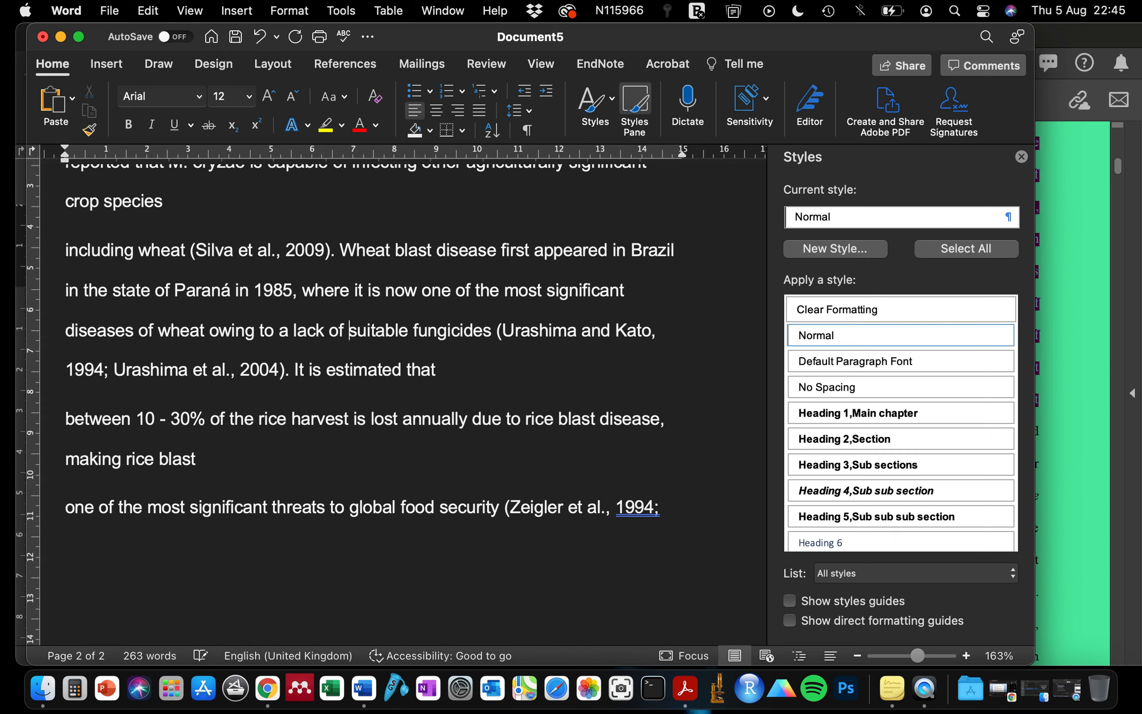
{"action": "left_click", "coordinate": [65, 418]}
{"action": "key", "text": "BackSpace"}
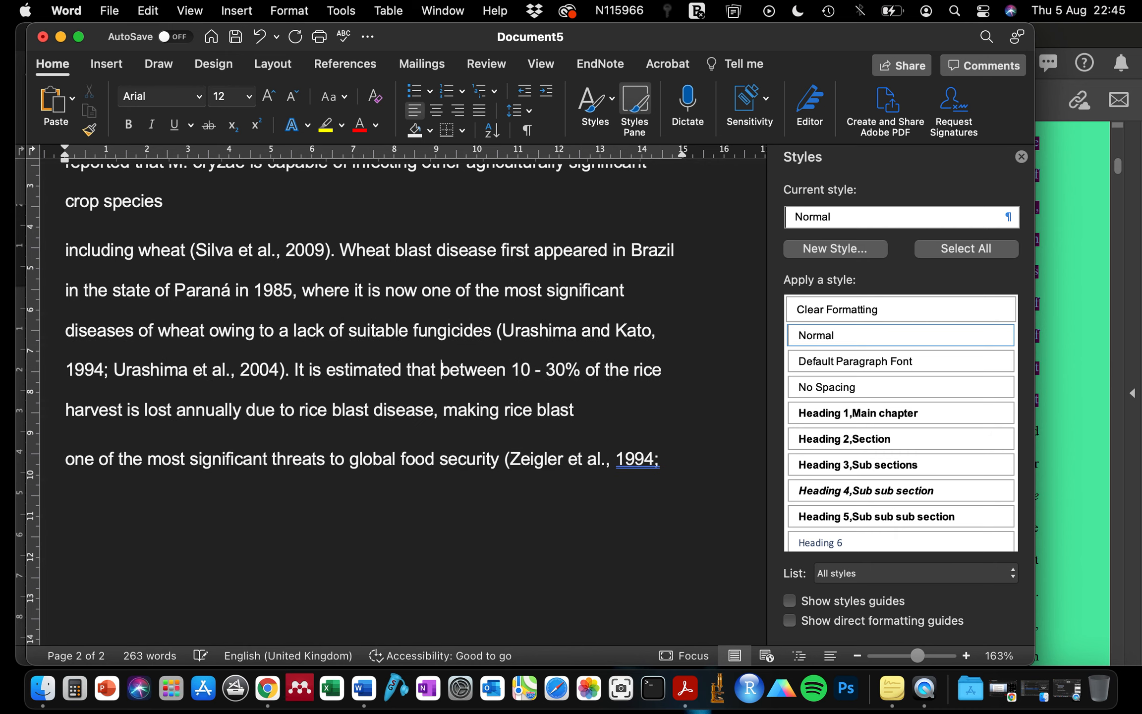
{"action": "left_click", "coordinate": [63, 463]}
{"action": "key", "text": "BackSpace"}
Step: Justify the merged paragraph that begins with "including wheat"
{"action": "scroll", "coordinate": [168, 375], "scroll_direction": "up", "scroll_amount": 5}
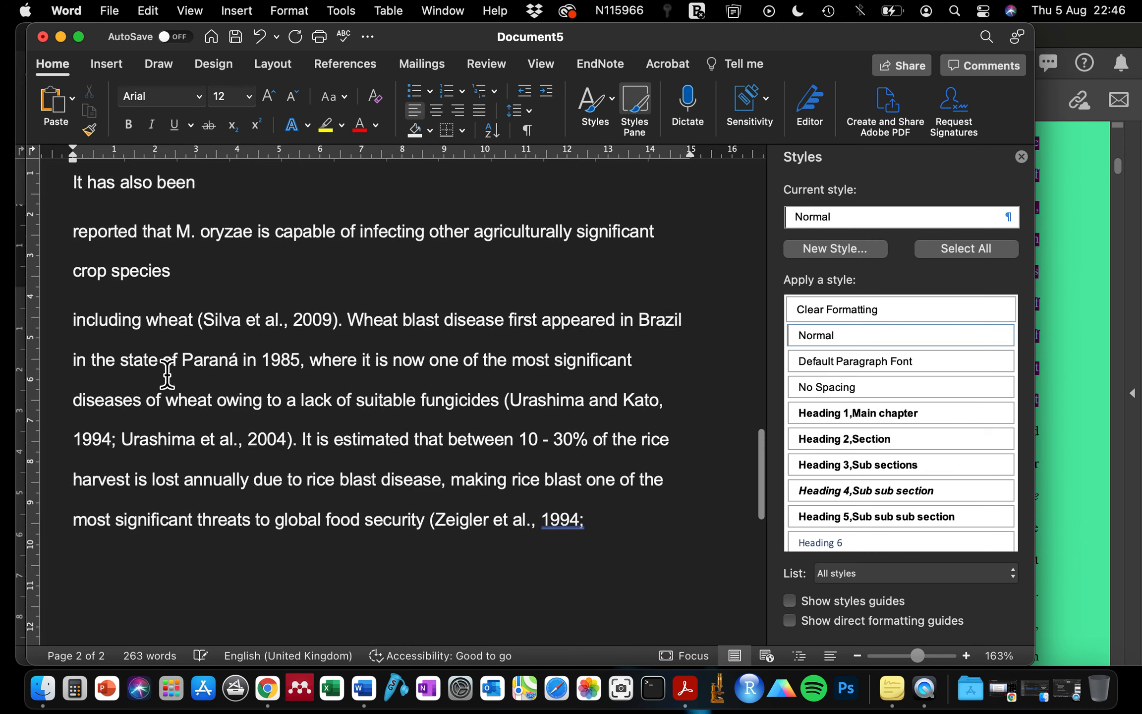
{"action": "key", "text": "super+j"}
{"action": "scroll", "coordinate": [167, 376], "scroll_direction": "up", "scroll_amount": 2}
{"action": "scroll", "coordinate": [167, 375], "scroll_direction": "left", "scroll_amount": 3}
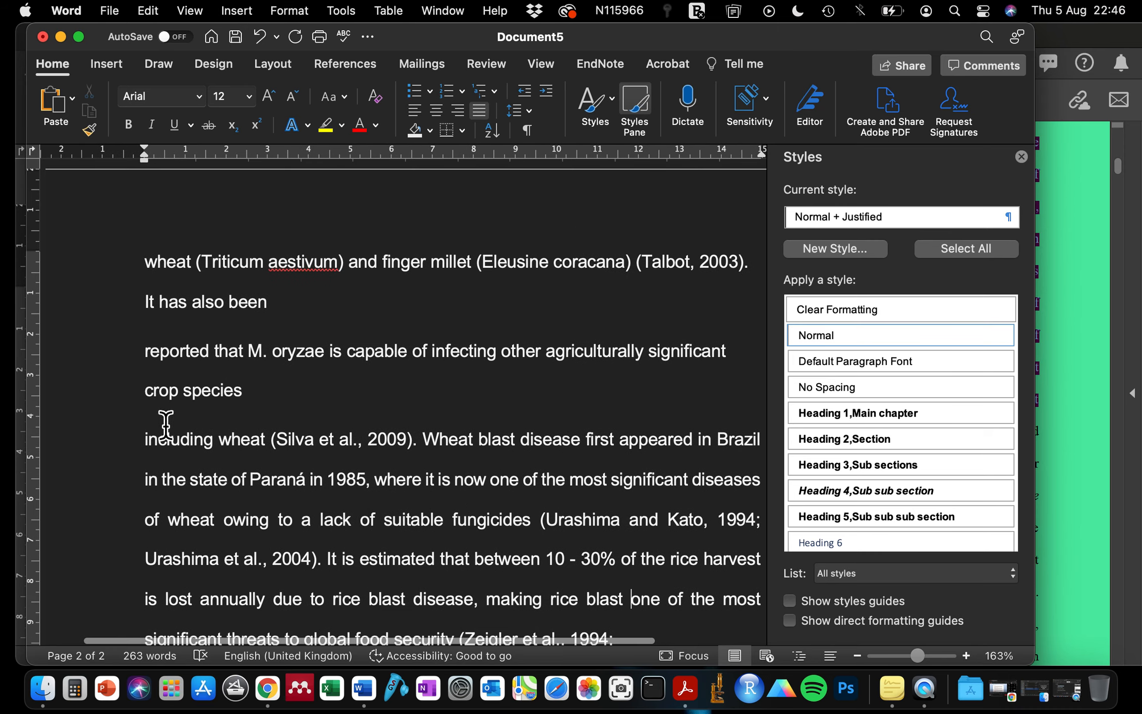
Step: Join the paragraph beginning "including wheat" to the end of the preceding left-aligned line about crop species
{"action": "key", "text": "BackSpace"}
{"action": "key", "text": "super+l"}
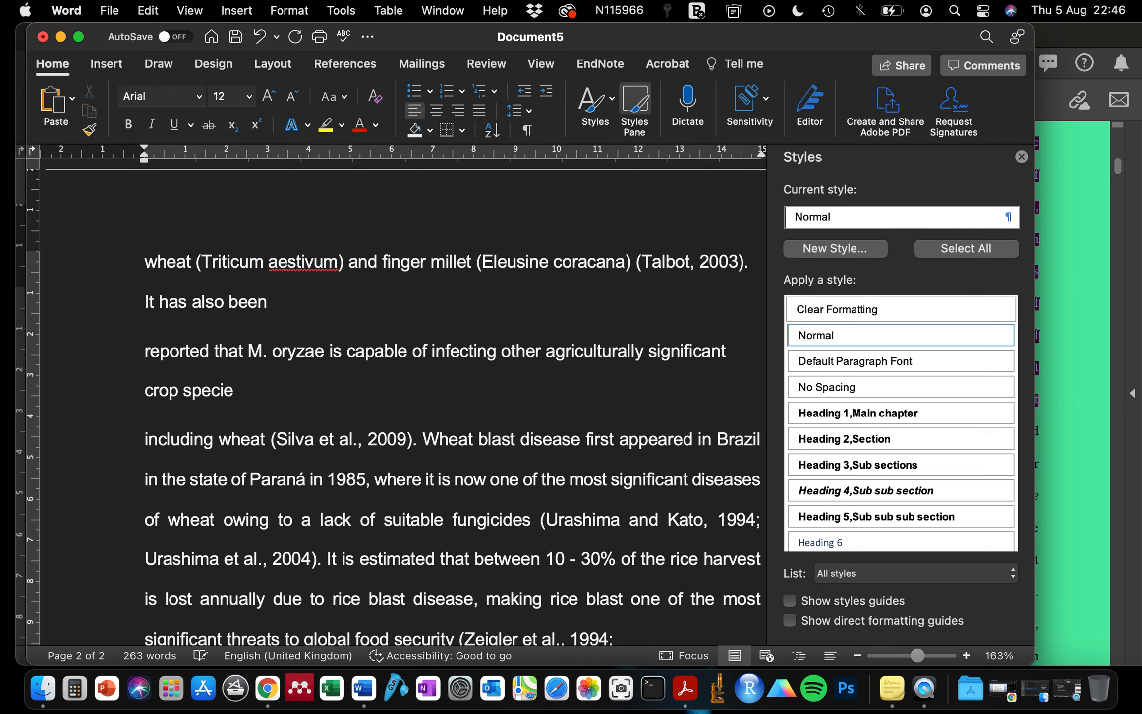
{"action": "left_click", "coordinate": [145, 439]}
{"action": "key", "text": "BackSpace"}
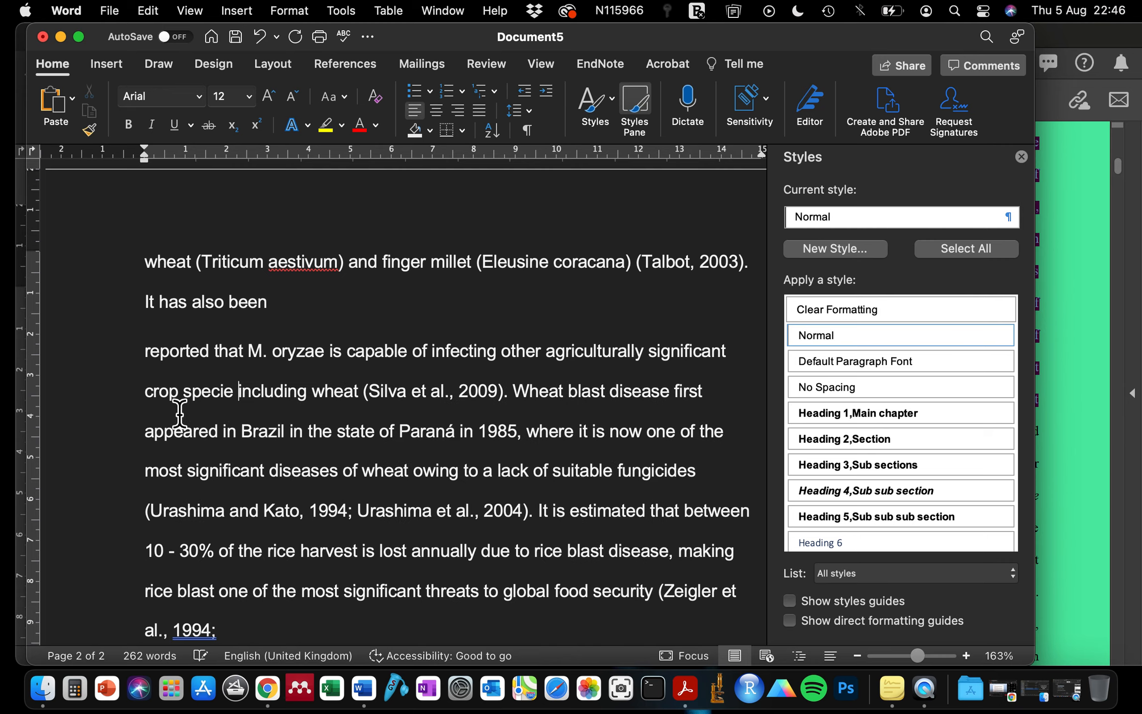
Step: Apply the Heading 5,Sub sub sub section style to the line "3.3.2.1 describe shape vs size"
{"action": "scroll", "coordinate": [172, 419], "scroll_direction": "up", "scroll_amount": 12}
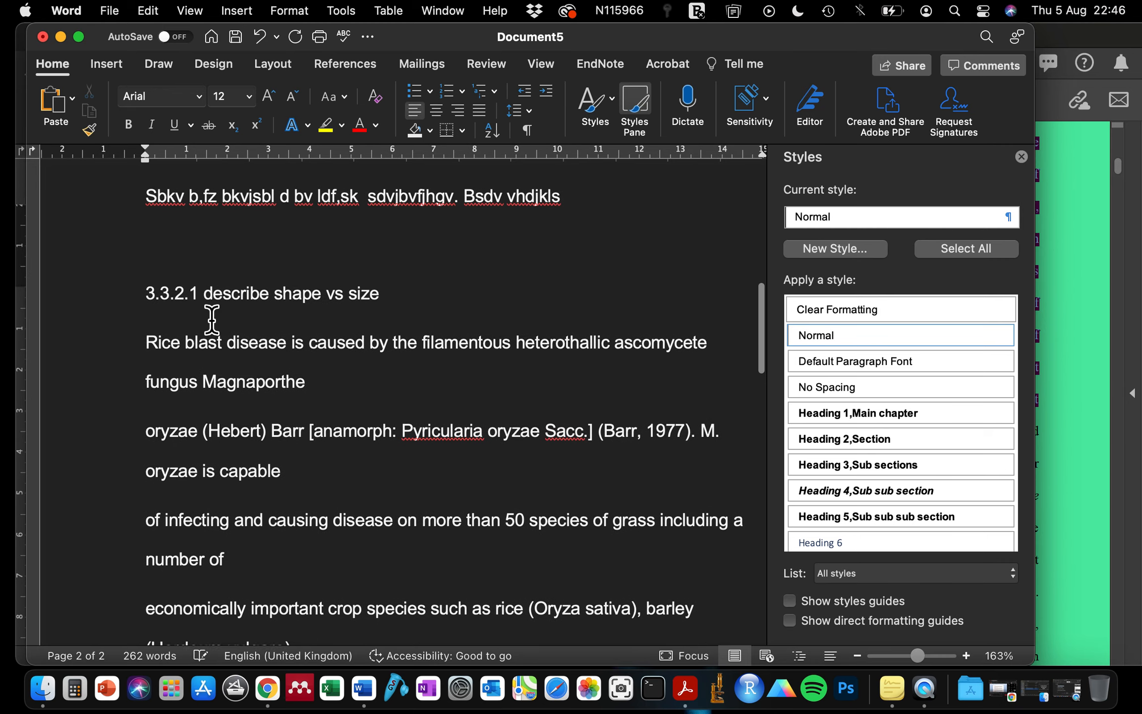
{"action": "left_click_drag", "start_coordinate": [143, 299], "coordinate": [390, 297]}
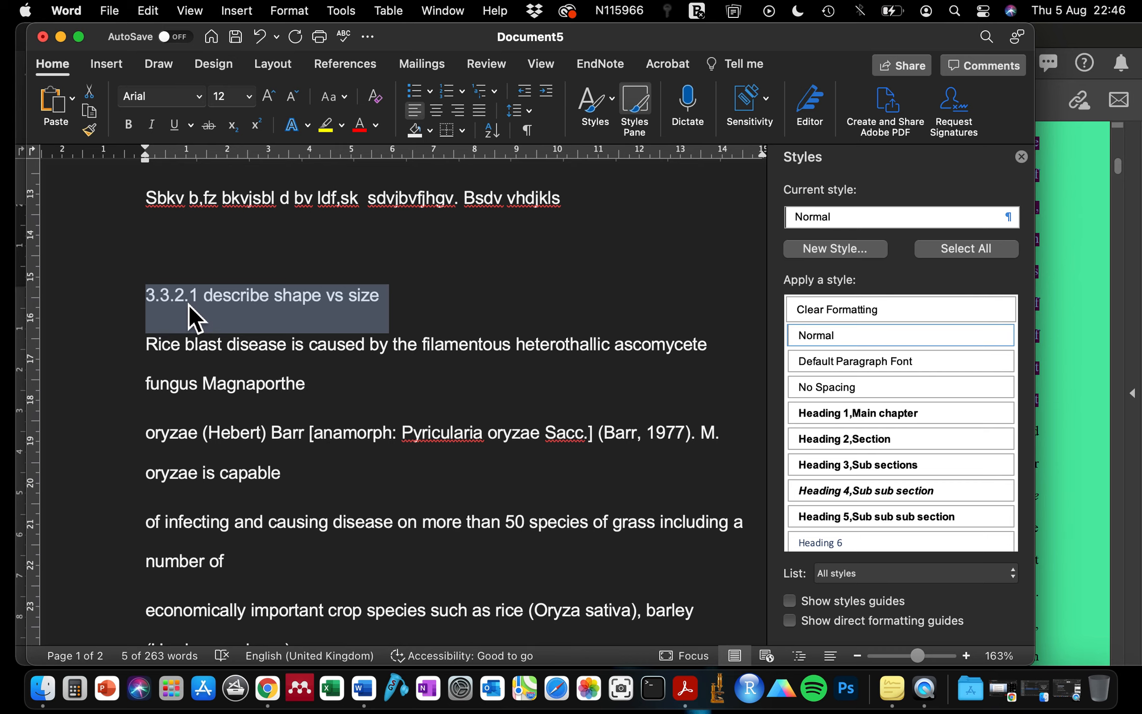
{"action": "scroll", "coordinate": [288, 319], "scroll_direction": "up", "scroll_amount": 2}
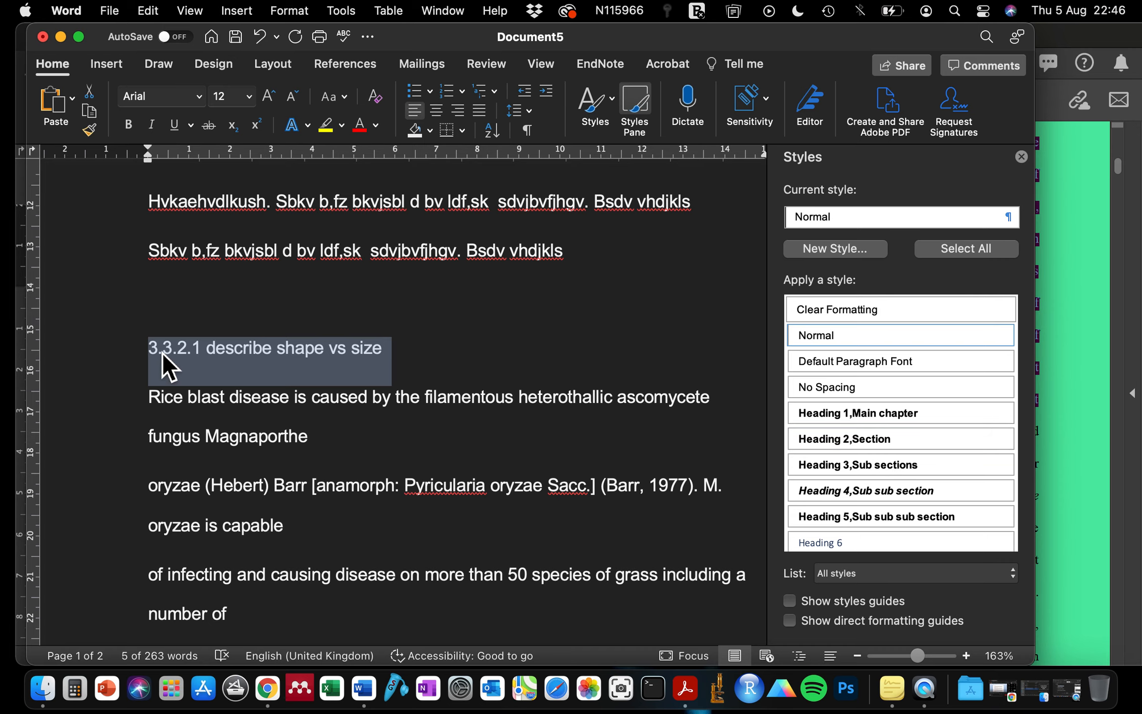
{"action": "left_click", "coordinate": [871, 516]}
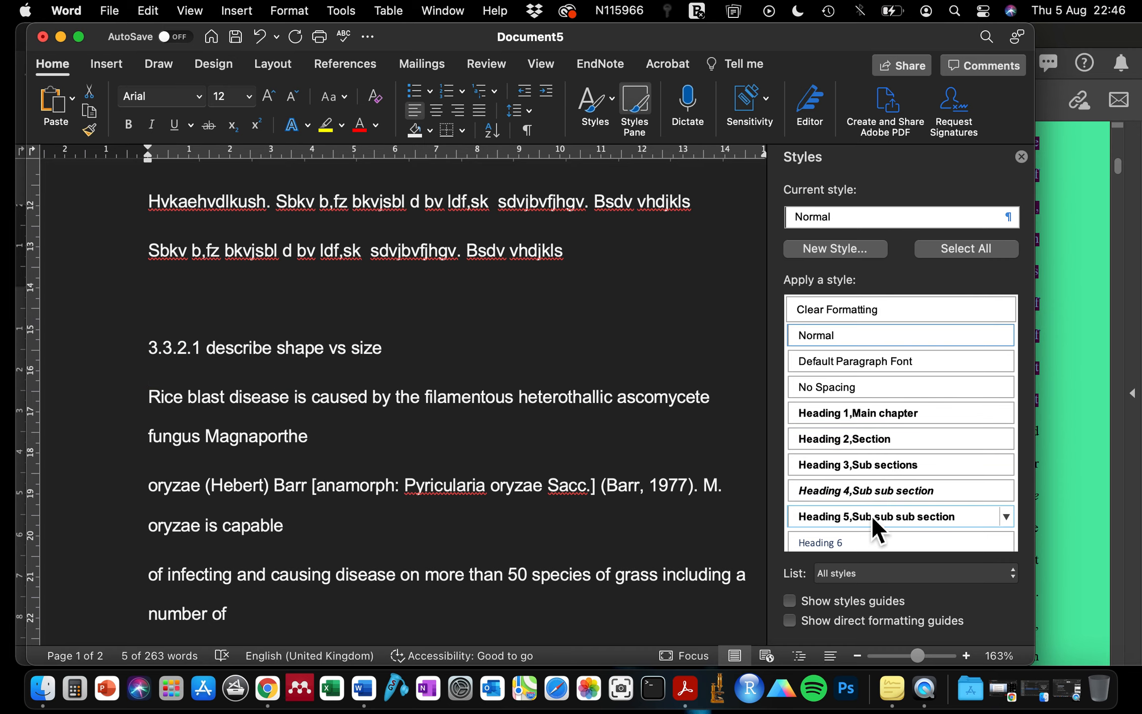
{"action": "scroll", "coordinate": [469, 334], "scroll_direction": "up", "scroll_amount": 10}
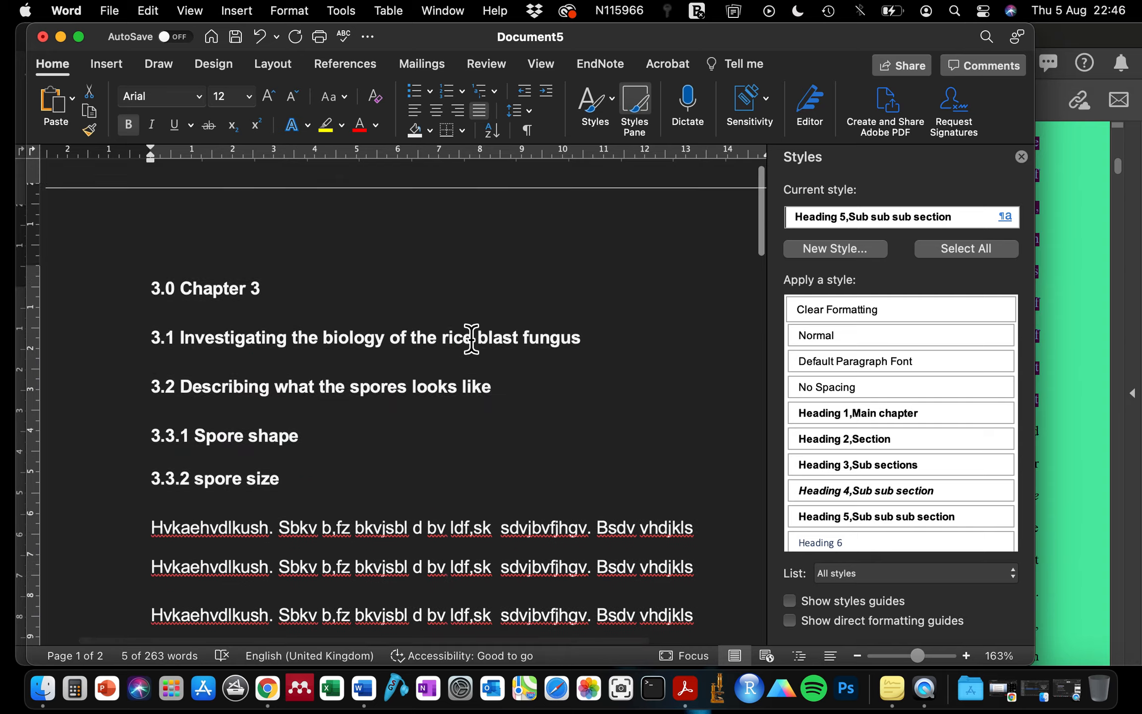
{"action": "scroll", "coordinate": [471, 339], "scroll_direction": "down", "scroll_amount": 15}
{"action": "scroll", "coordinate": [471, 339], "scroll_direction": "down", "scroll_amount": 10}
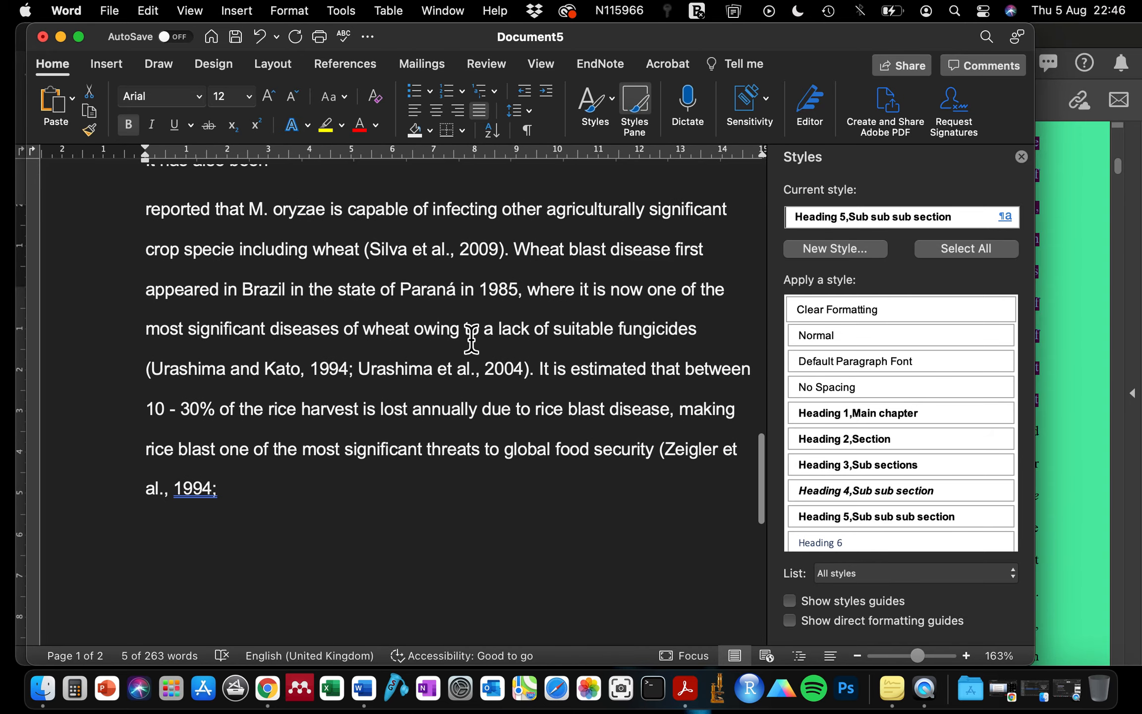
Step: Copy the closing paragraph that begins "reported that M. oryzae" and paste it four times at the end of the document
{"action": "left_click_drag", "start_coordinate": [270, 526], "coordinate": [153, 233]}
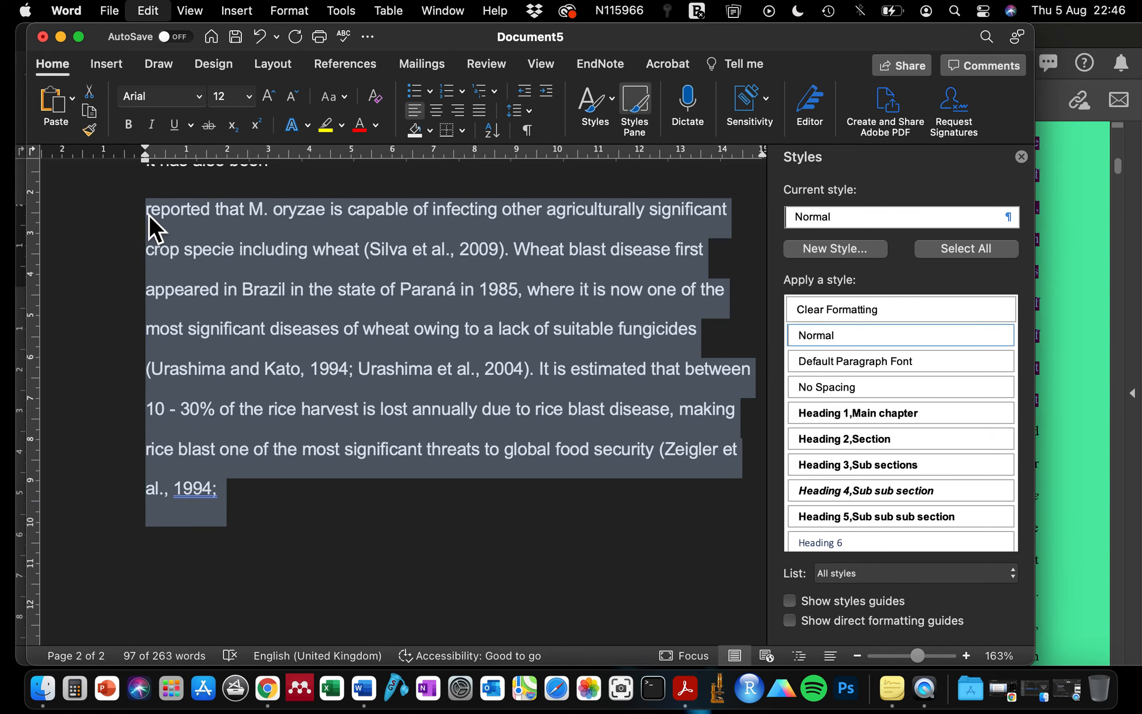
{"action": "key", "text": "super+c"}
{"action": "left_click", "coordinate": [216, 493]}
{"action": "left_click", "coordinate": [253, 498]}
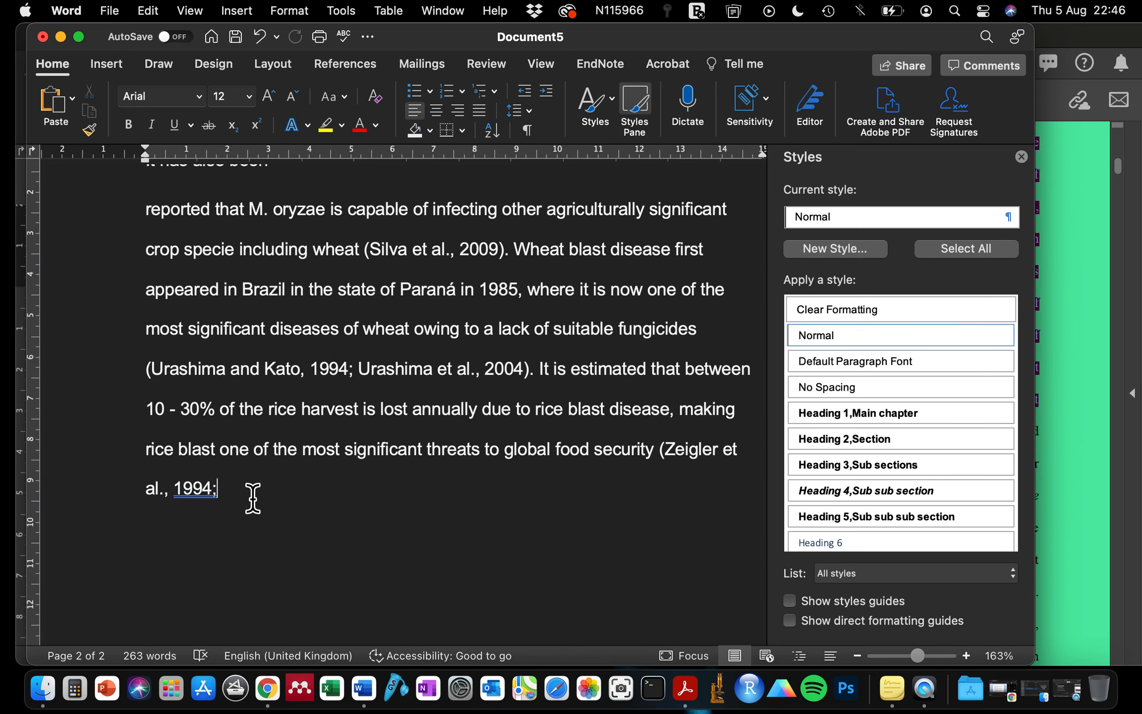
{"action": "key", "text": "super+v"}
{"action": "key", "text": "super+v"}
{"action": "key", "text": "super+v"}
{"action": "key", "text": "super+v"}
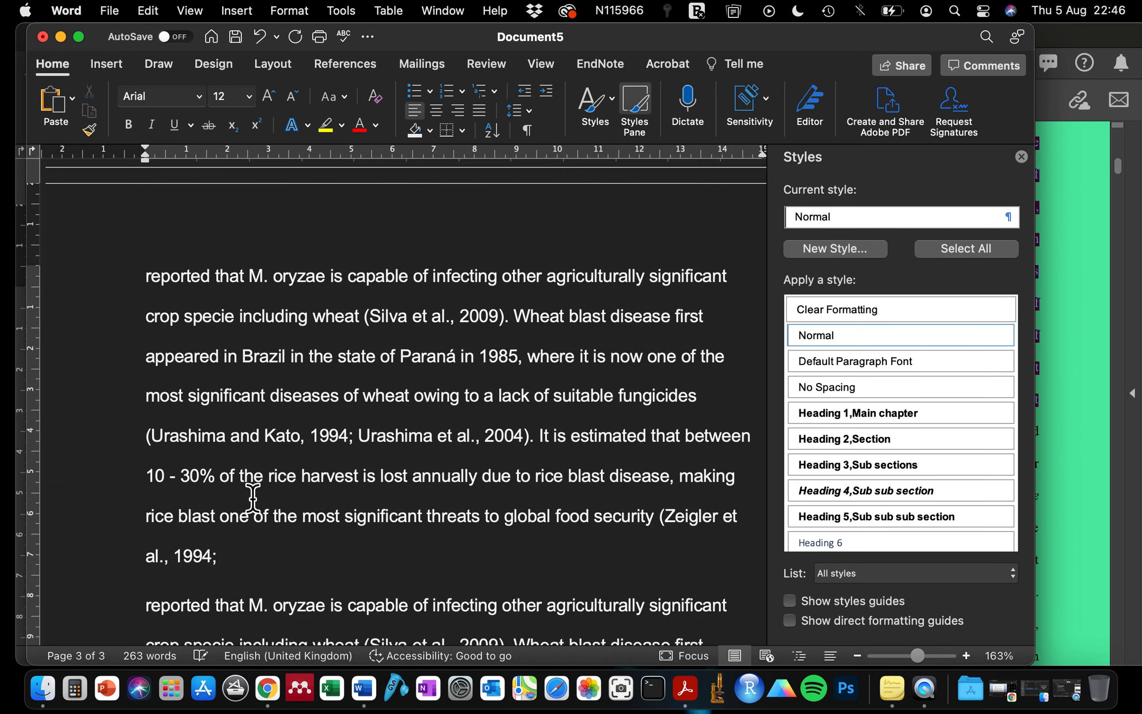
Step: Add the heading text "4.0 Chapter 4" on the line below the last pasted paragraph
{"action": "scroll", "coordinate": [253, 498], "scroll_direction": "down", "scroll_amount": 8}
{"action": "type", "text": "CHpater"}
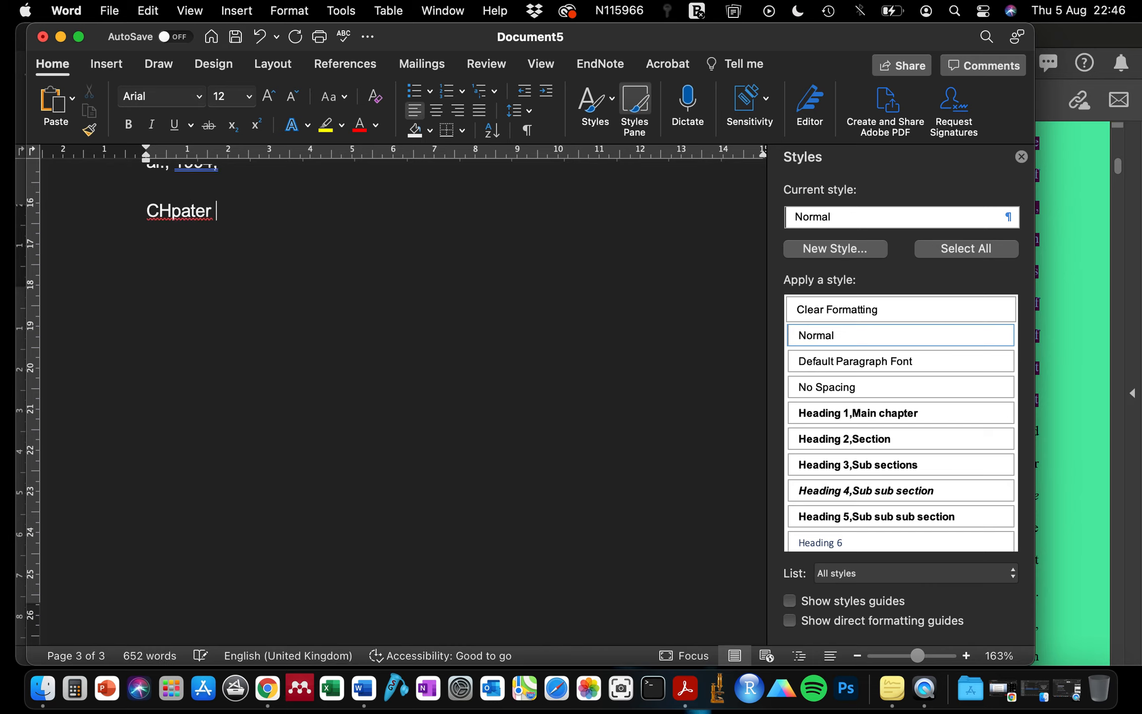
{"action": "key", "text": "BackSpace"}
{"action": "key", "text": "BackSpace"}
{"action": "key", "text": "BackSpace"}
{"action": "key", "text": "BackSpace"}
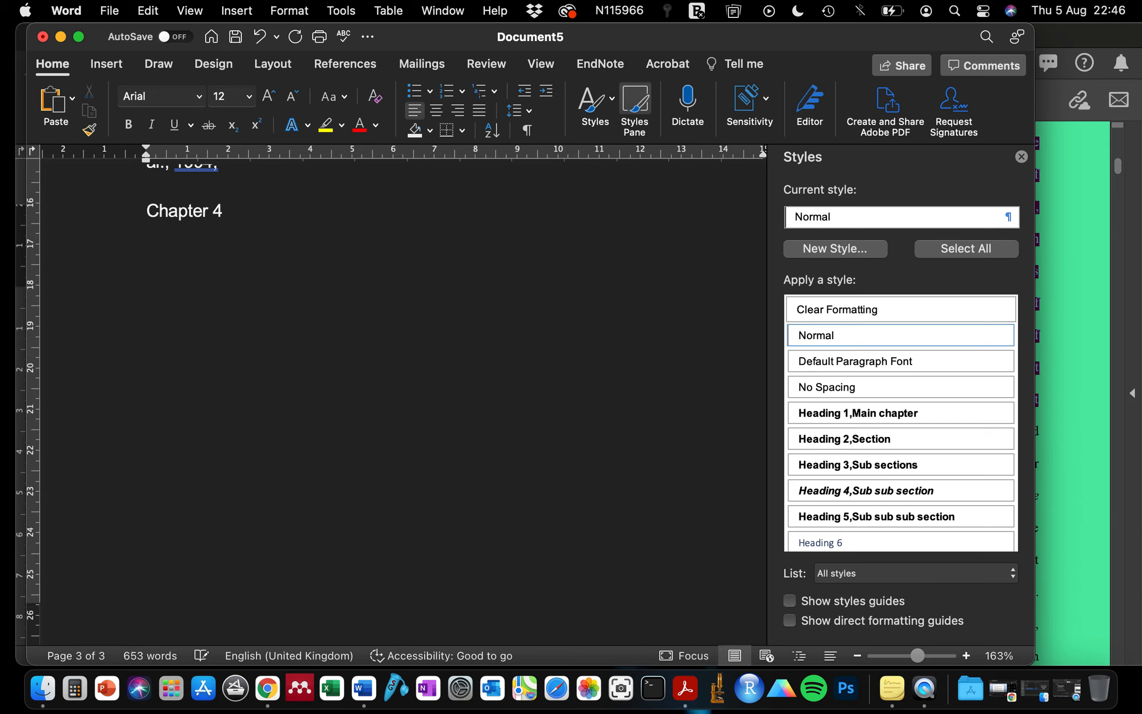
{"action": "left_click", "coordinate": [149, 213]}
{"action": "type", "text": "4"}
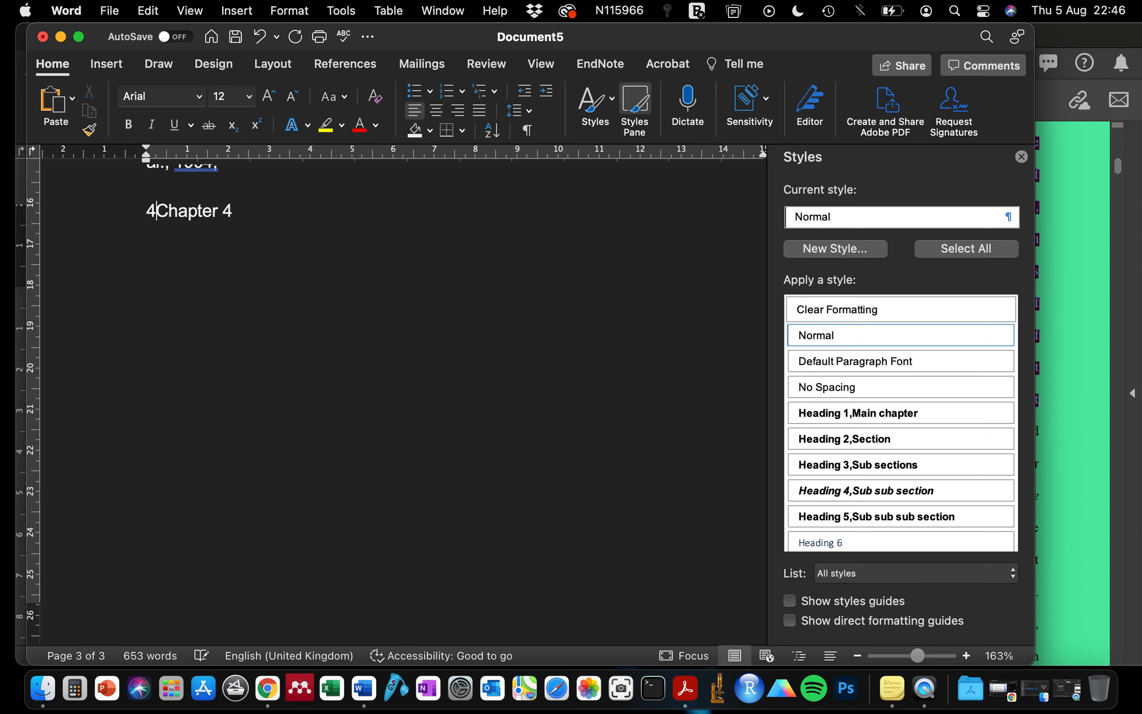
{"action": "type", "text": ".0"}
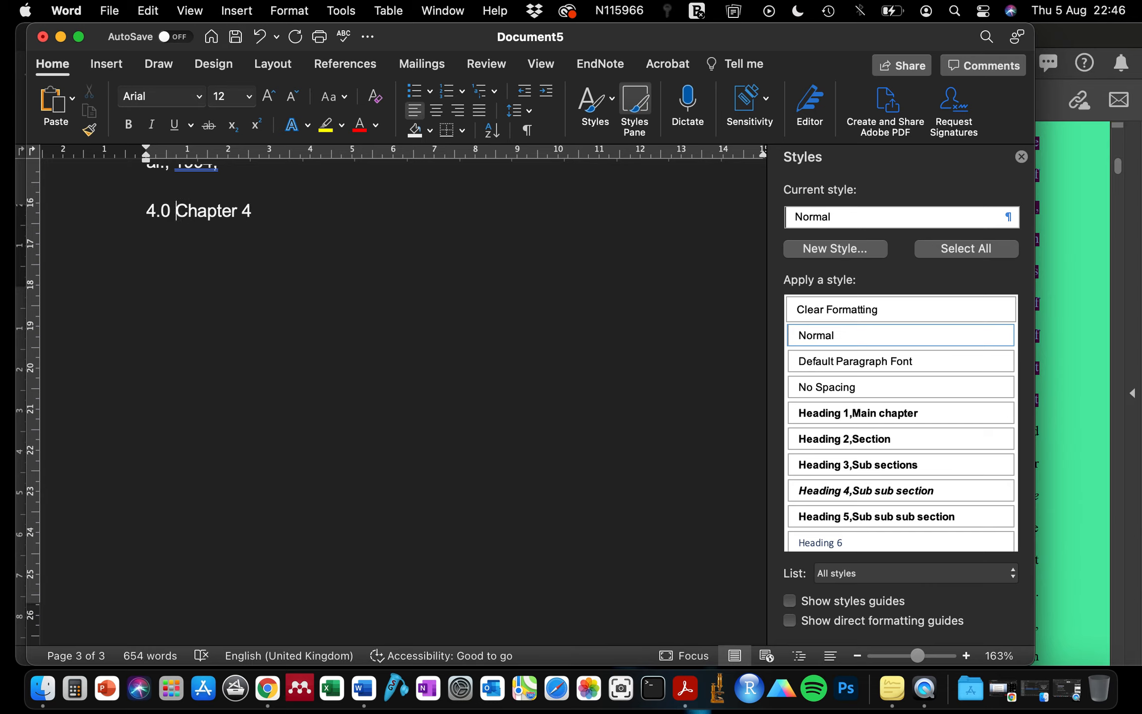
Step: Paste several more copies of the "reported that M. oryzae" paragraph below the "4.0 Chapter 4" line as filler text
{"action": "left_click_drag", "start_coordinate": [298, 219], "coordinate": [145, 213]}
{"action": "left_click", "coordinate": [275, 233]}
{"action": "key", "text": "cmd+v"}
{"action": "key", "text": "cmd+v"}
{"action": "key", "text": "cmd+v"}
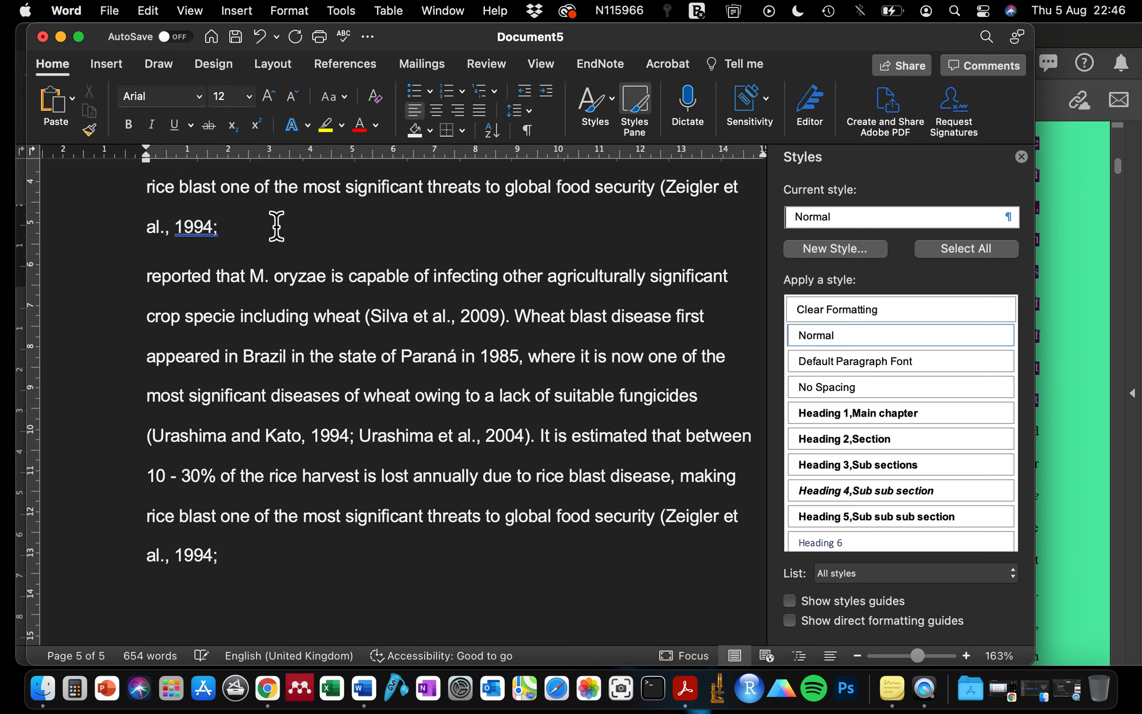
Step: Apply the Heading 1,Main chapter style to the line "4.0 Chapter 4"
{"action": "scroll", "coordinate": [290, 369], "scroll_direction": "up", "scroll_amount": 10}
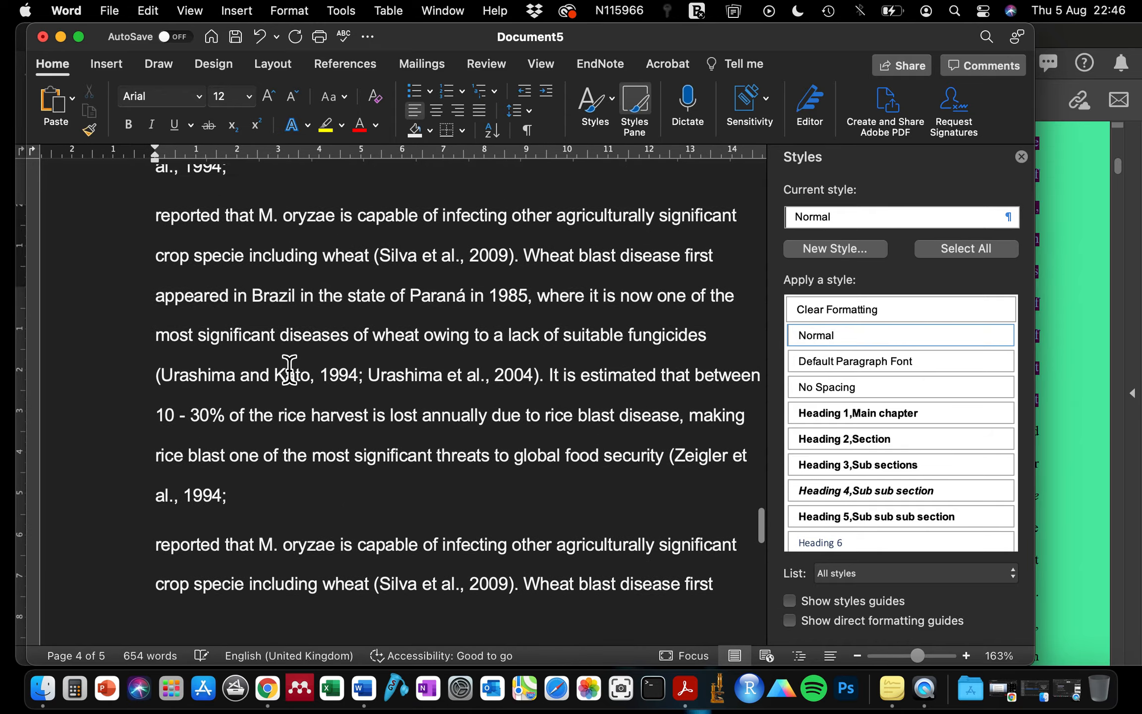
{"action": "scroll", "coordinate": [290, 380], "scroll_direction": "up", "scroll_amount": 10}
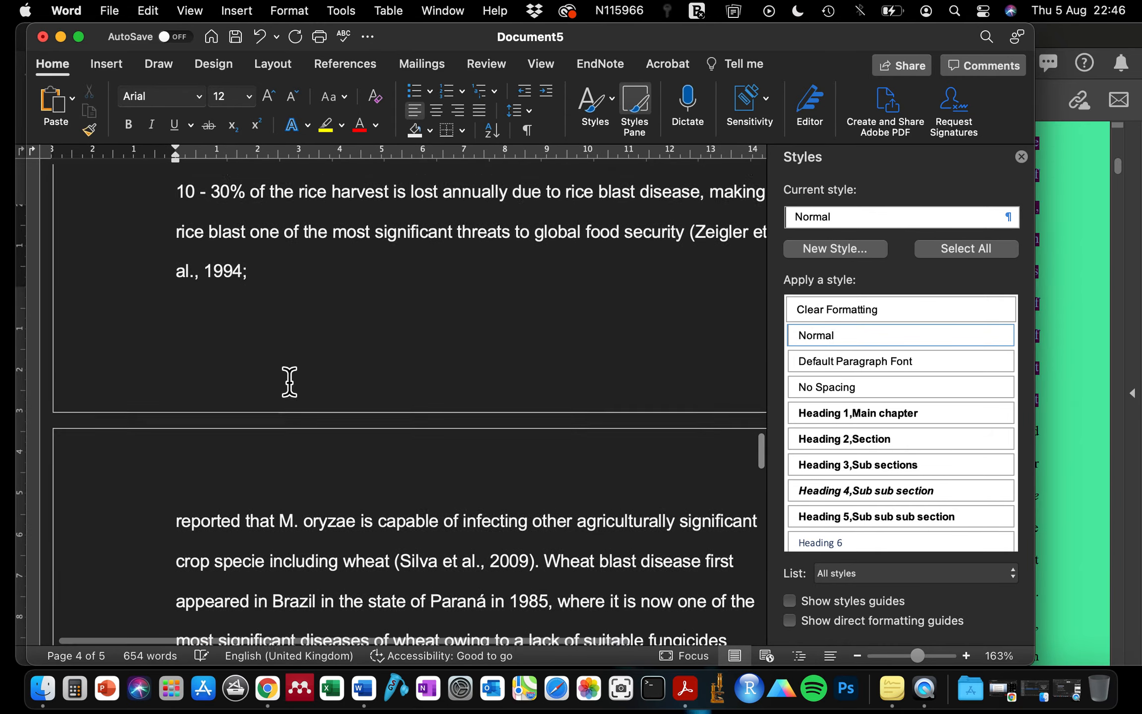
{"action": "scroll", "coordinate": [290, 381], "scroll_direction": "up", "scroll_amount": 3}
{"action": "left_click_drag", "start_coordinate": [299, 485], "coordinate": [173, 489]}
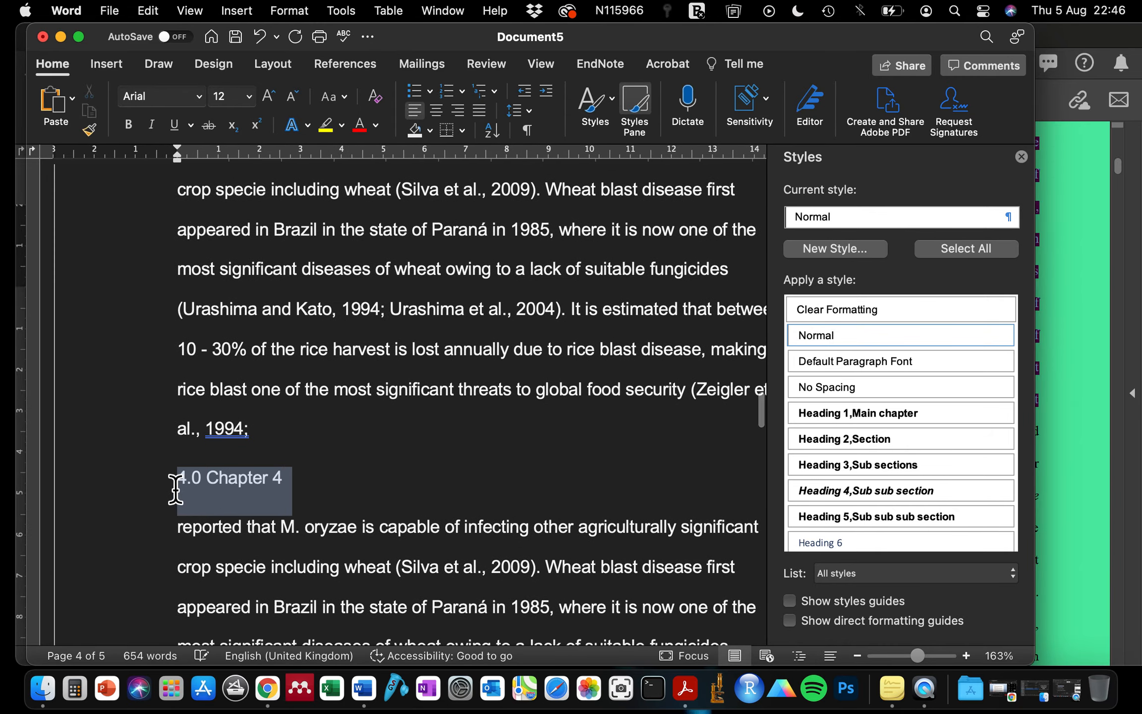
{"action": "left_click", "coordinate": [954, 416]}
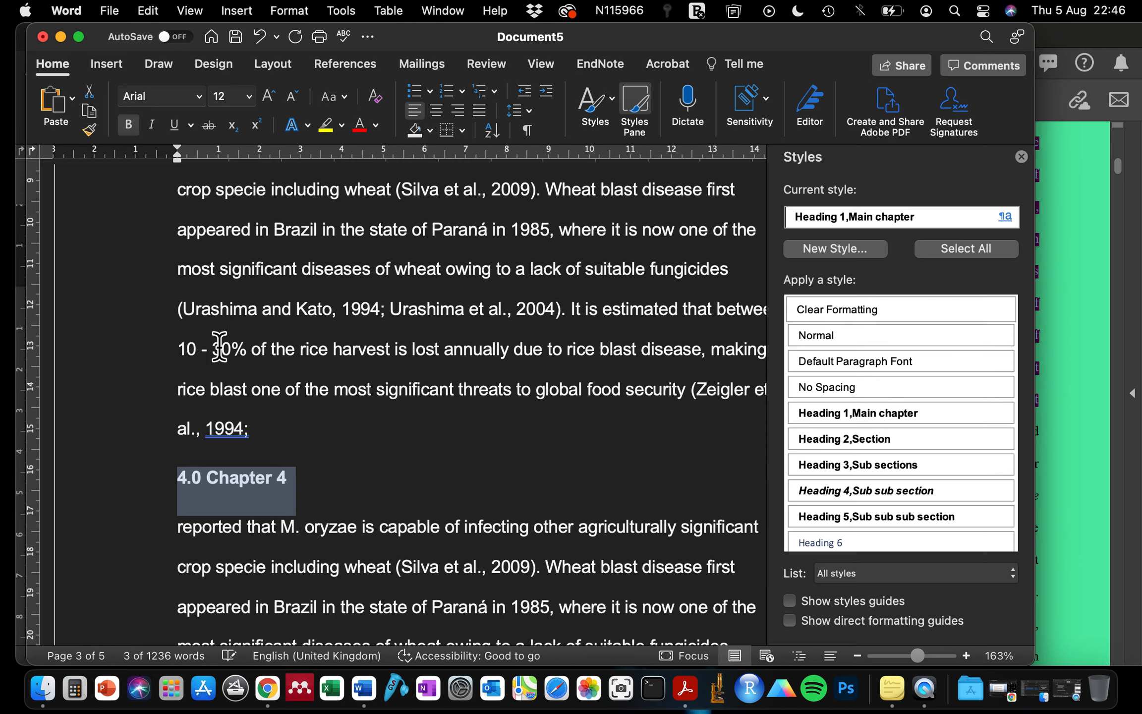
Step: Insert a page break before the heading "3.0 Chapter 3" at the start of the document
{"action": "left_click", "coordinate": [265, 353]}
{"action": "scroll", "coordinate": [183, 253], "scroll_direction": "up", "scroll_amount": 15}
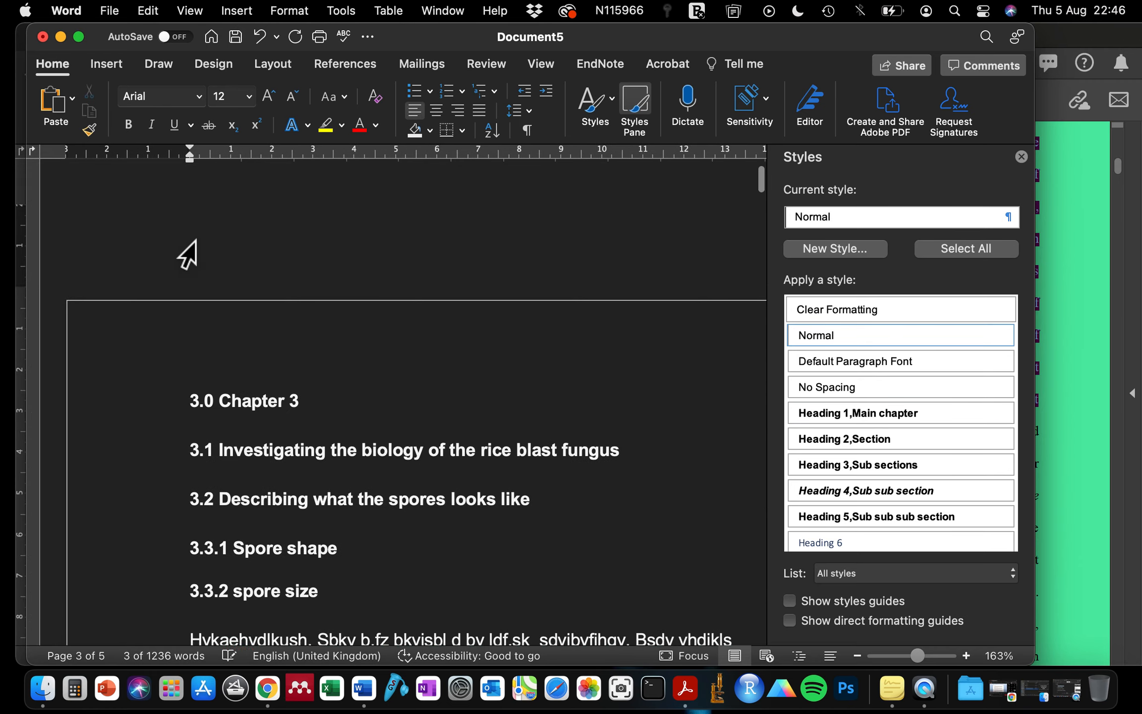
{"action": "left_click", "coordinate": [187, 288]}
{"action": "key", "text": "super+Return"}
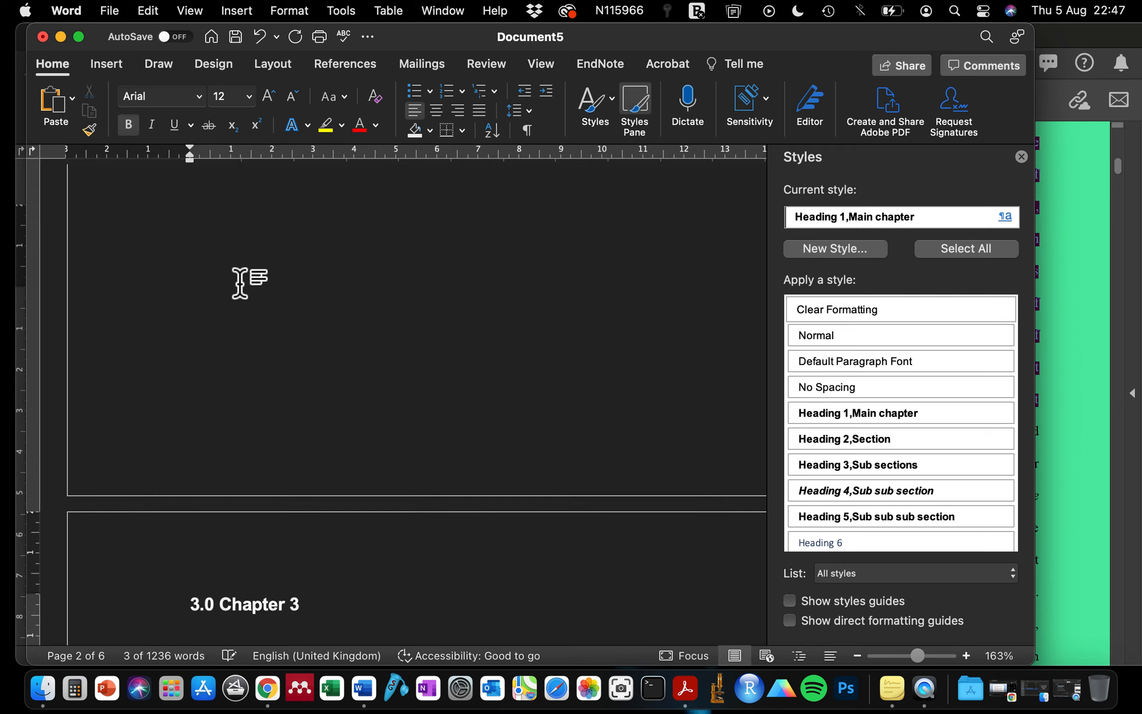
Step: Open the custom table of contents settings for the start of the blank first page
{"action": "left_click", "coordinate": [254, 213]}
{"action": "scroll", "coordinate": [253, 214], "scroll_direction": "up", "scroll_amount": 8}
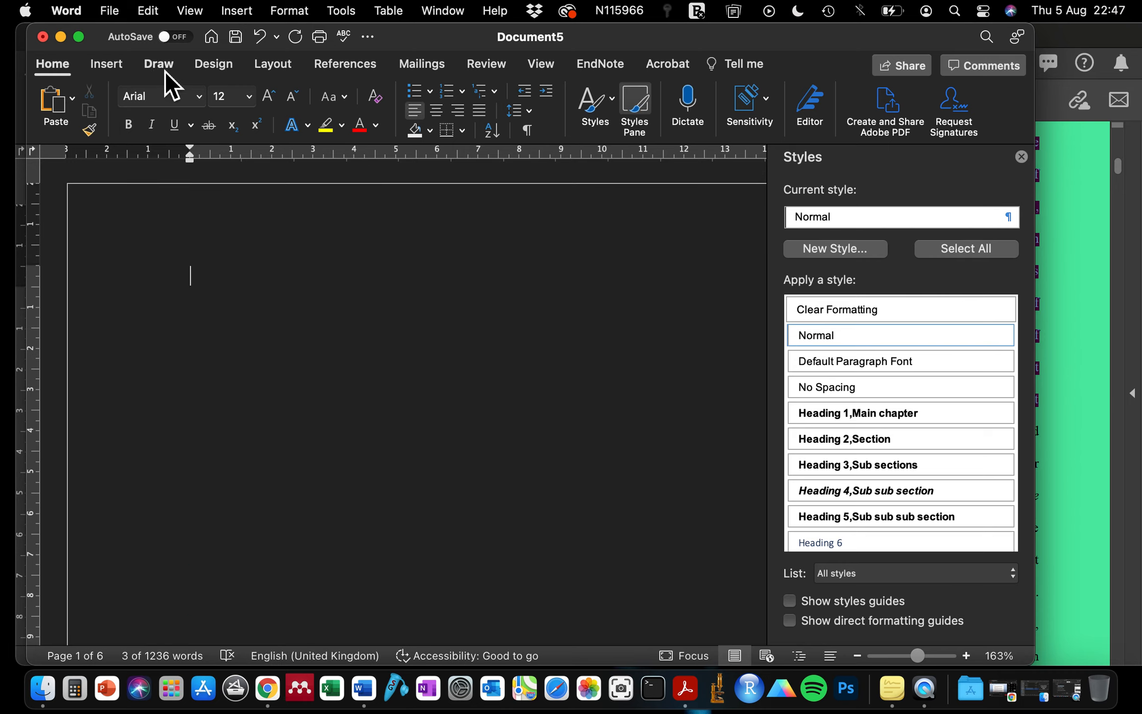
{"action": "left_click", "coordinate": [328, 66]}
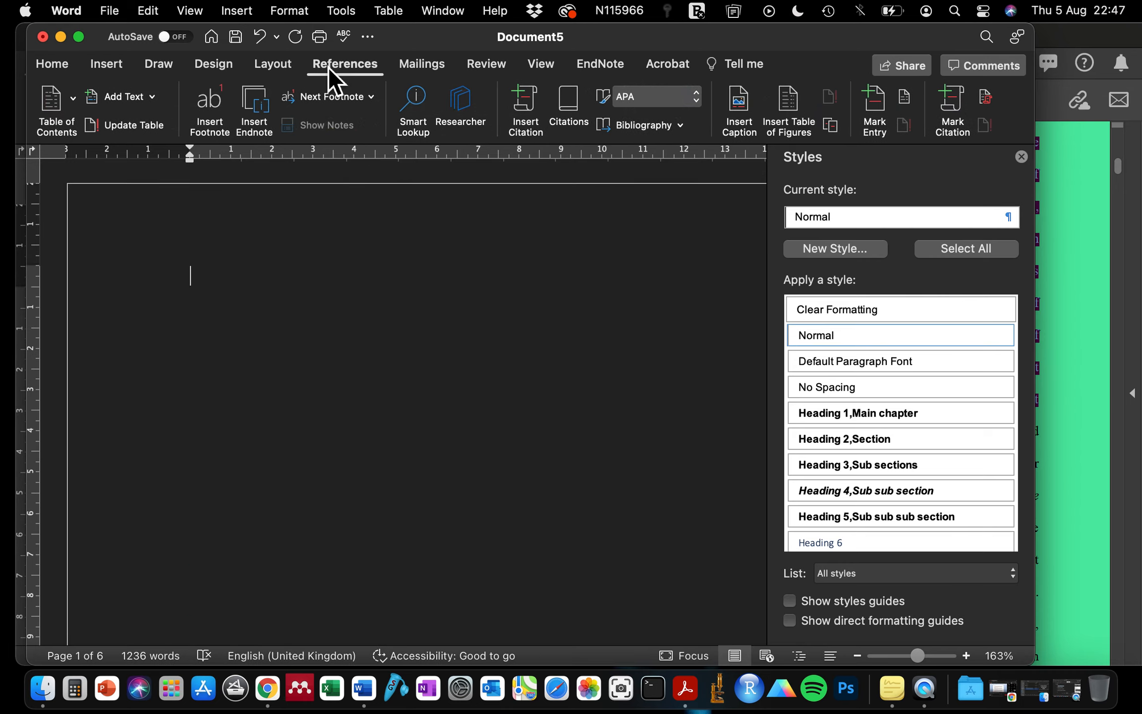
{"action": "left_click", "coordinate": [79, 105]}
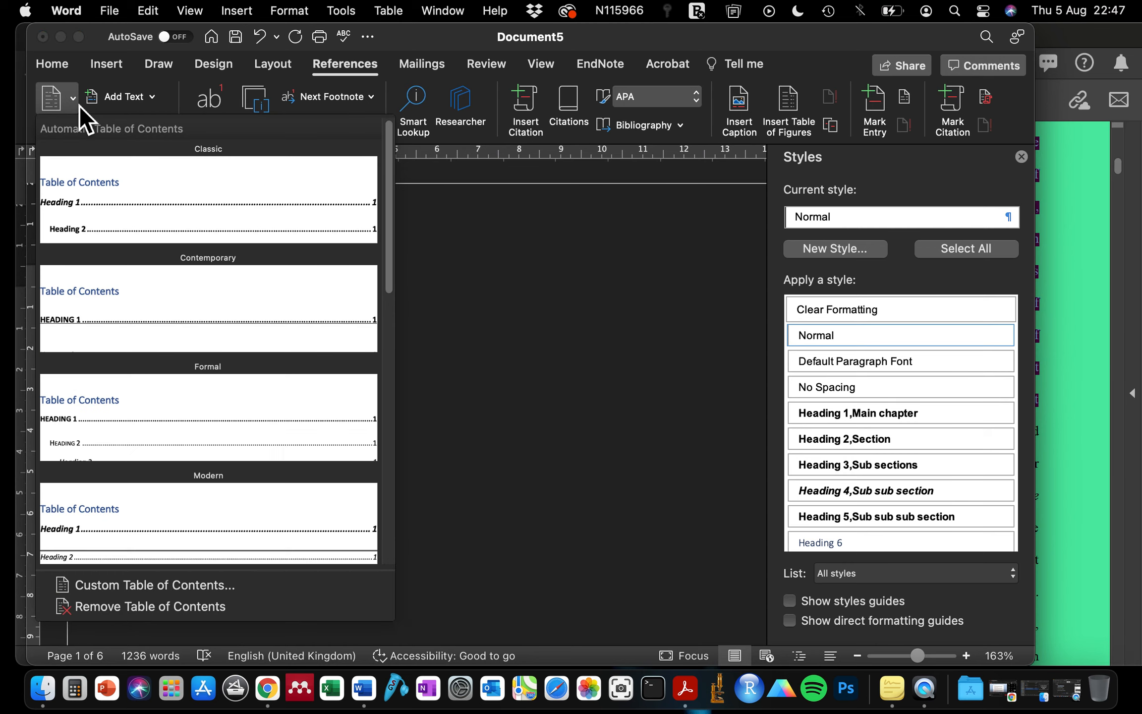
{"action": "left_click", "coordinate": [134, 584]}
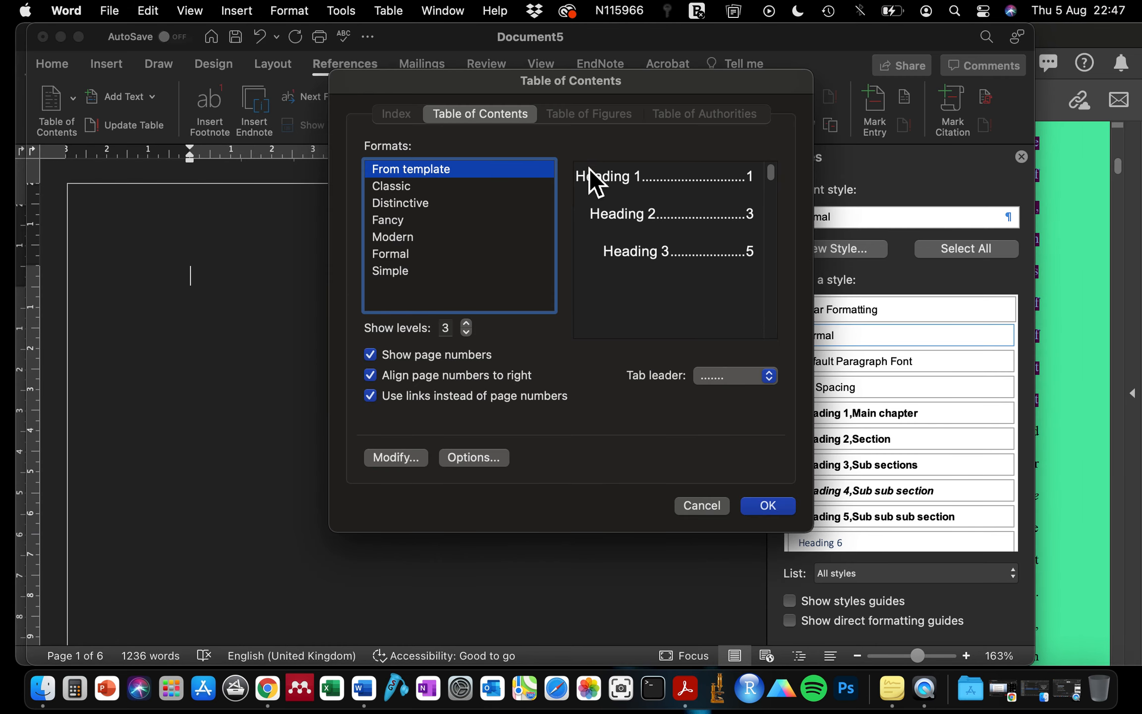
Step: Preview the Classic, Distinctive, Fancy, Modern, Formal and Simple table of contents formats
{"action": "left_click", "coordinate": [395, 193]}
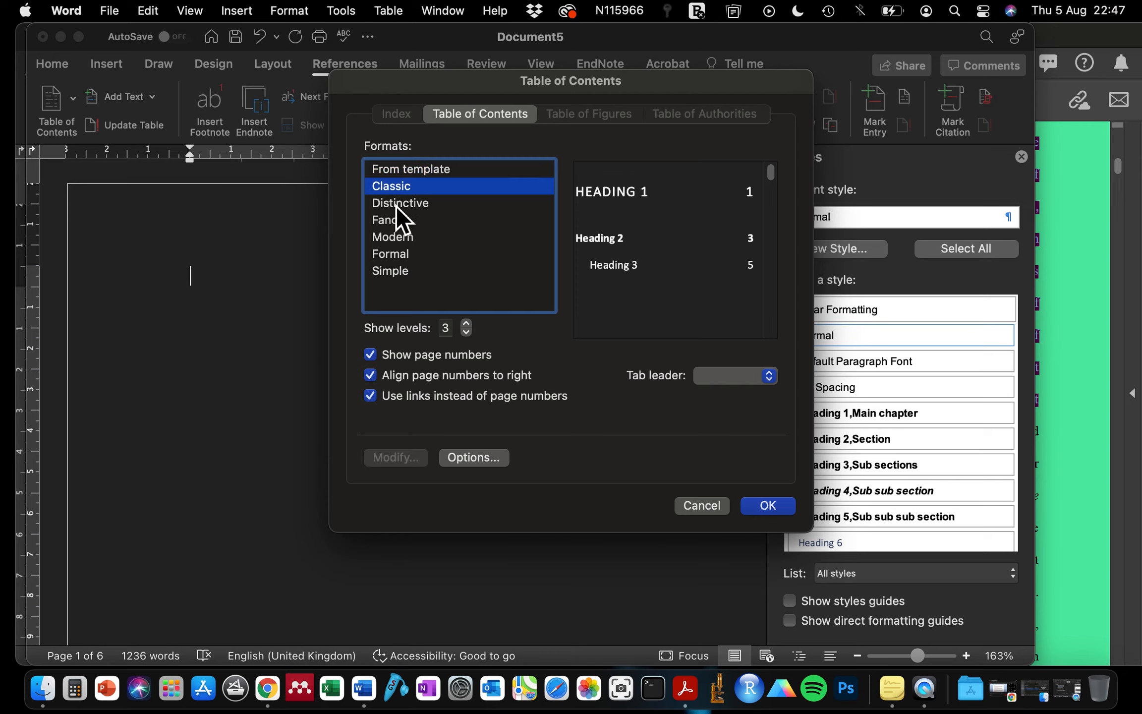
{"action": "left_click", "coordinate": [395, 203]}
{"action": "left_click", "coordinate": [397, 221]}
{"action": "left_click", "coordinate": [399, 238]}
{"action": "left_click", "coordinate": [399, 255]}
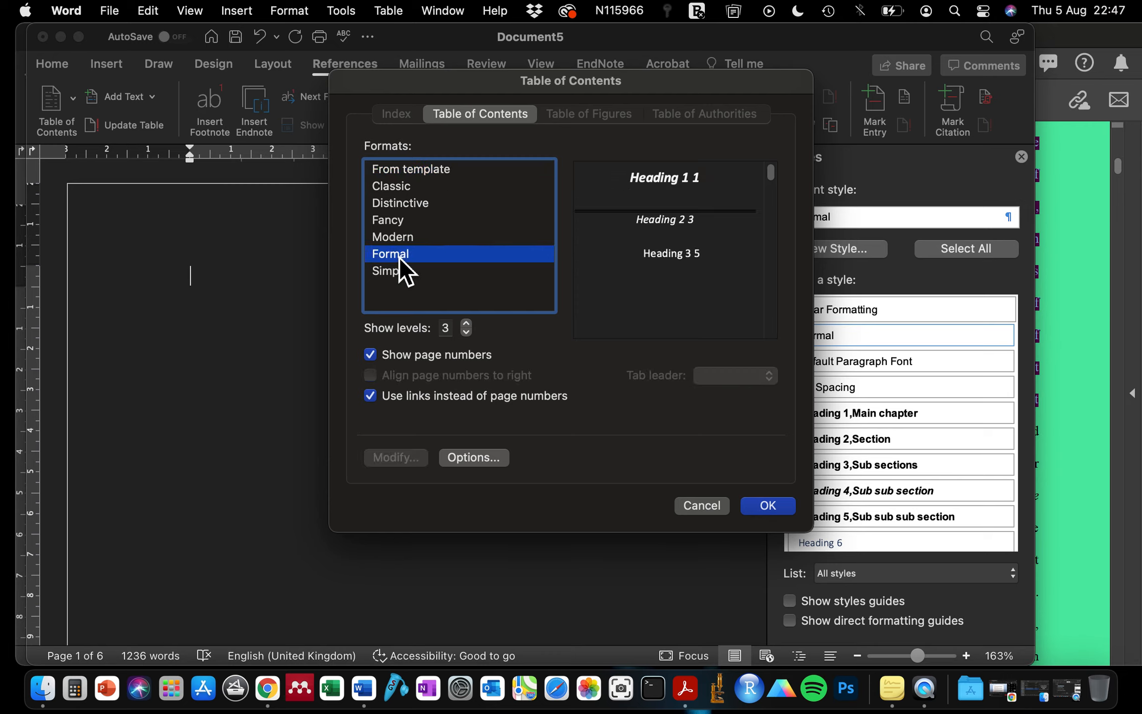
{"action": "left_click", "coordinate": [400, 272]}
Step: Insert the table of contents in the From template format and close the Styles pane
{"action": "left_click", "coordinate": [395, 171]}
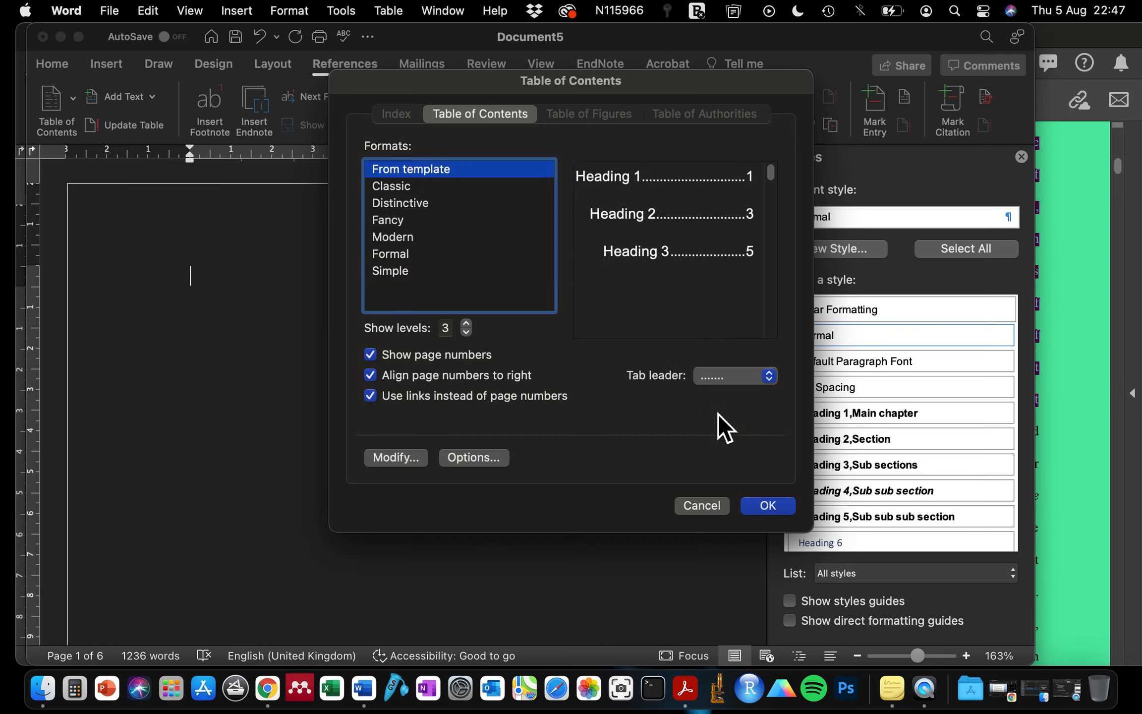
{"action": "left_click", "coordinate": [778, 506]}
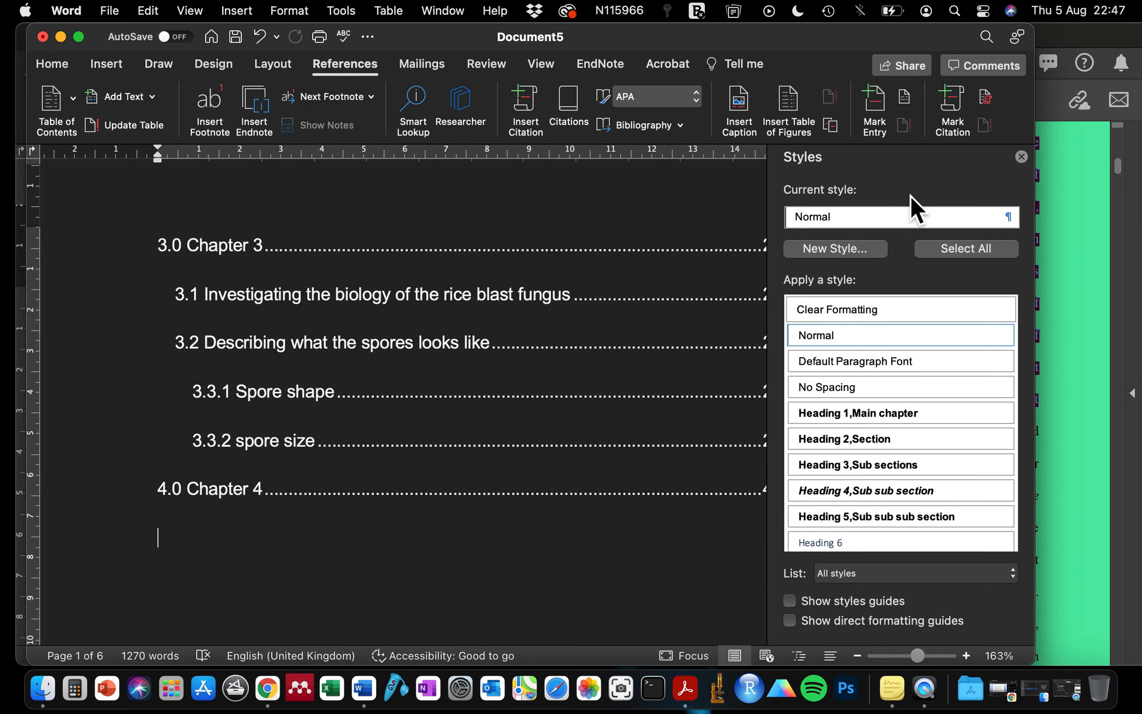
{"action": "left_click", "coordinate": [1021, 158]}
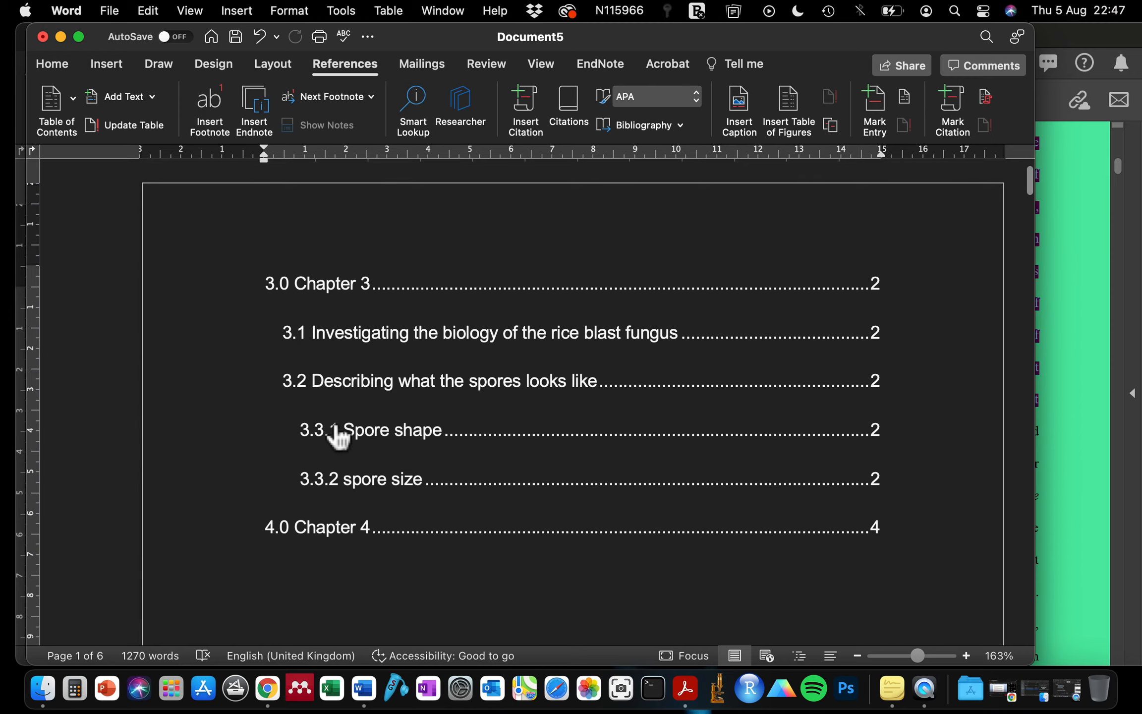
Step: Review the table of contents entries against the headings and body pages of the document
{"action": "scroll", "coordinate": [330, 483], "scroll_direction": "down", "scroll_amount": 2}
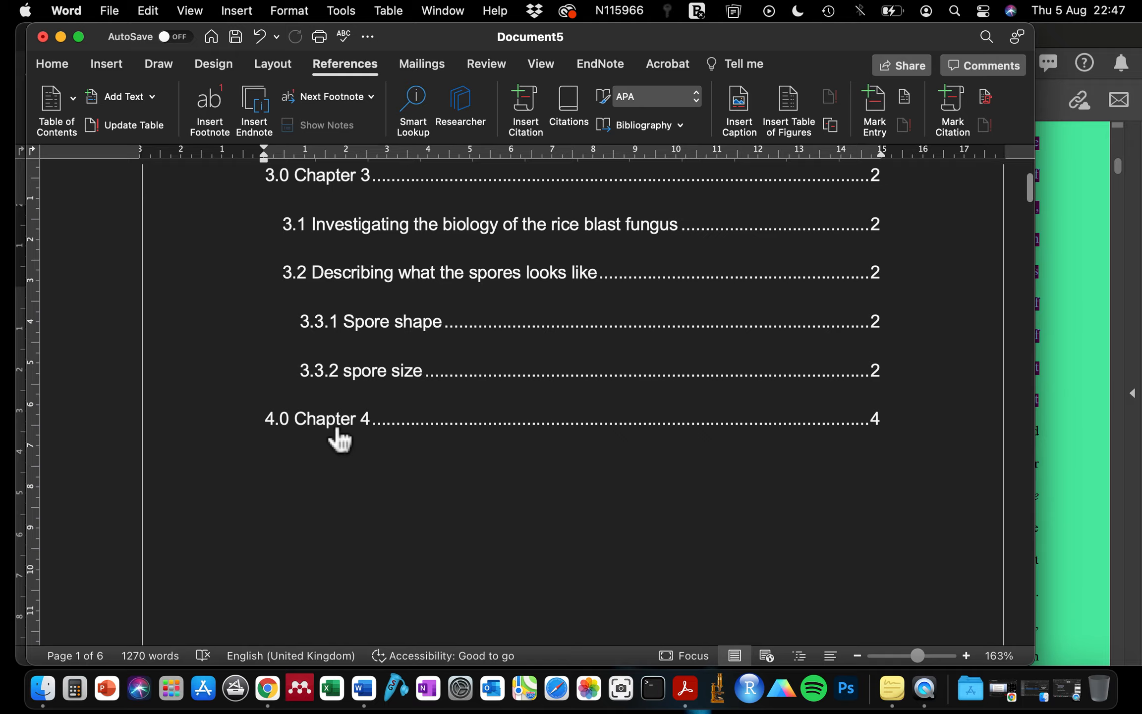
{"action": "scroll", "coordinate": [337, 436], "scroll_direction": "down", "scroll_amount": 15}
{"action": "scroll", "coordinate": [333, 434], "scroll_direction": "down", "scroll_amount": 15}
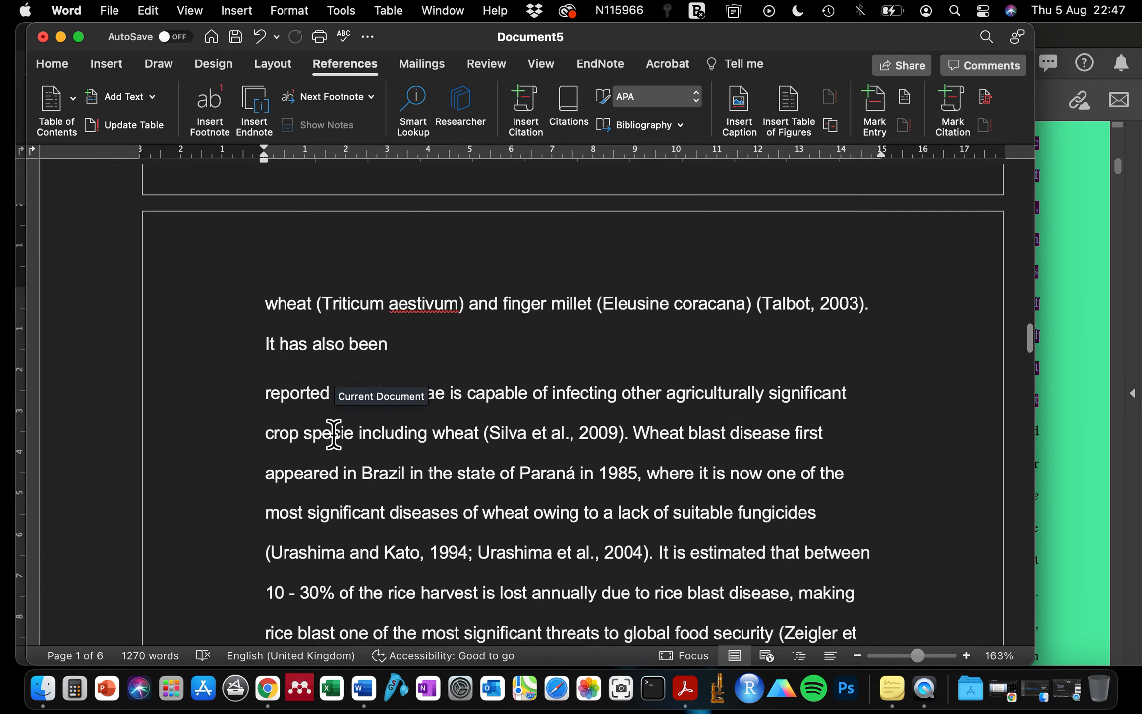
{"action": "scroll", "coordinate": [333, 435], "scroll_direction": "down", "scroll_amount": 20}
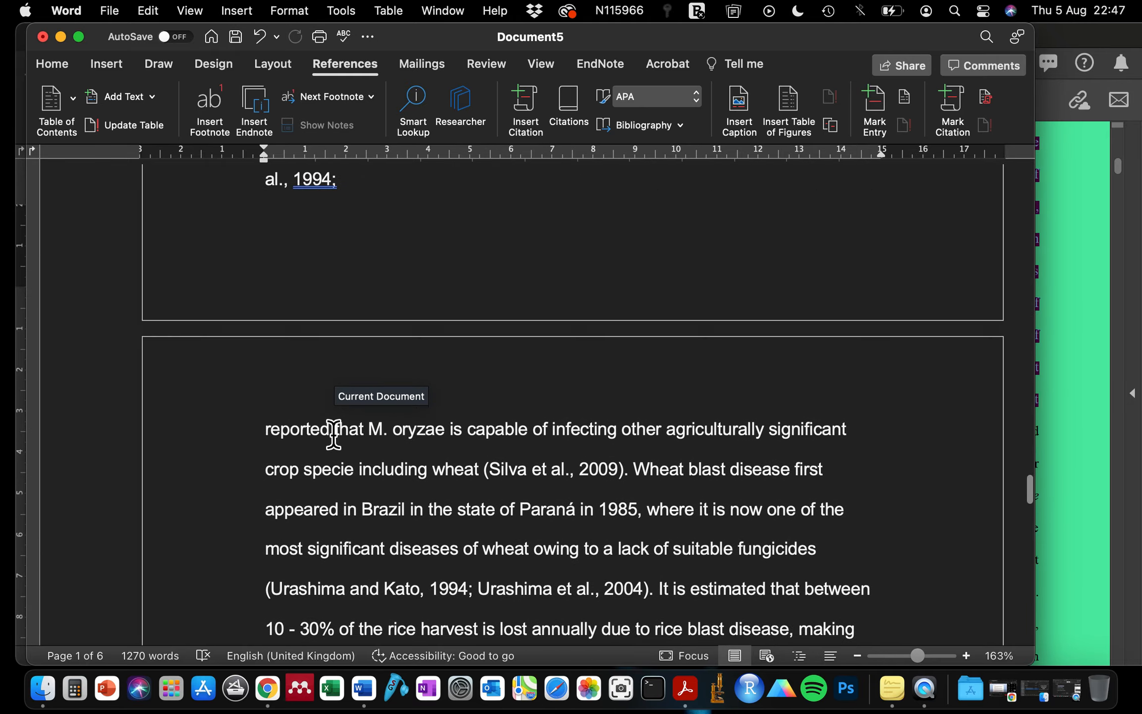
{"action": "scroll", "coordinate": [334, 434], "scroll_direction": "down", "scroll_amount": 12}
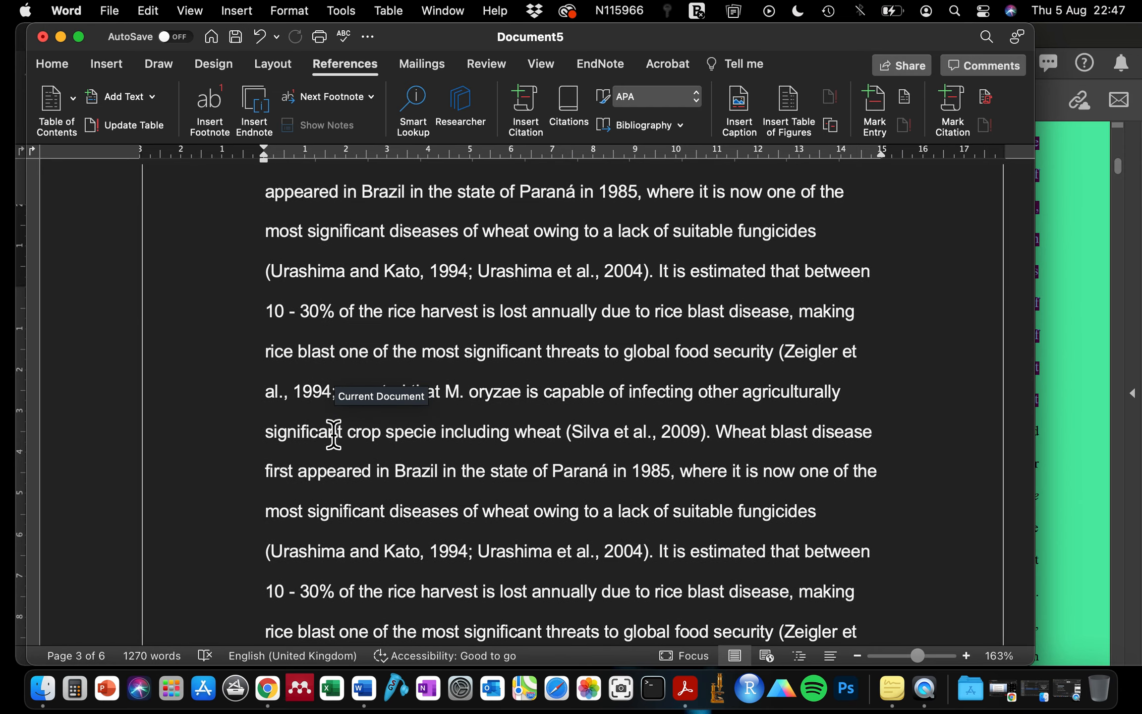
{"action": "scroll", "coordinate": [334, 434], "scroll_direction": "down", "scroll_amount": 10}
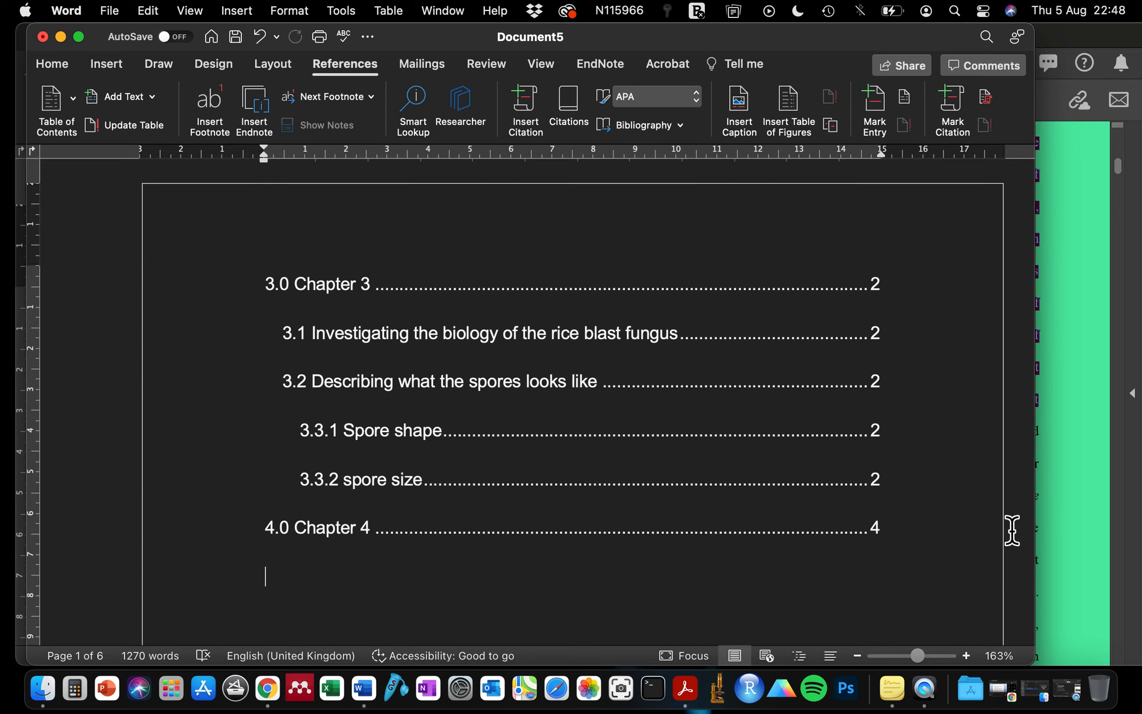
{"action": "scroll", "coordinate": [1012, 531], "scroll_direction": "down", "scroll_amount": 5}
{"action": "scroll", "coordinate": [1011, 530], "scroll_direction": "up", "scroll_amount": 5}
{"action": "scroll", "coordinate": [1011, 530], "scroll_direction": "down", "scroll_amount": 15}
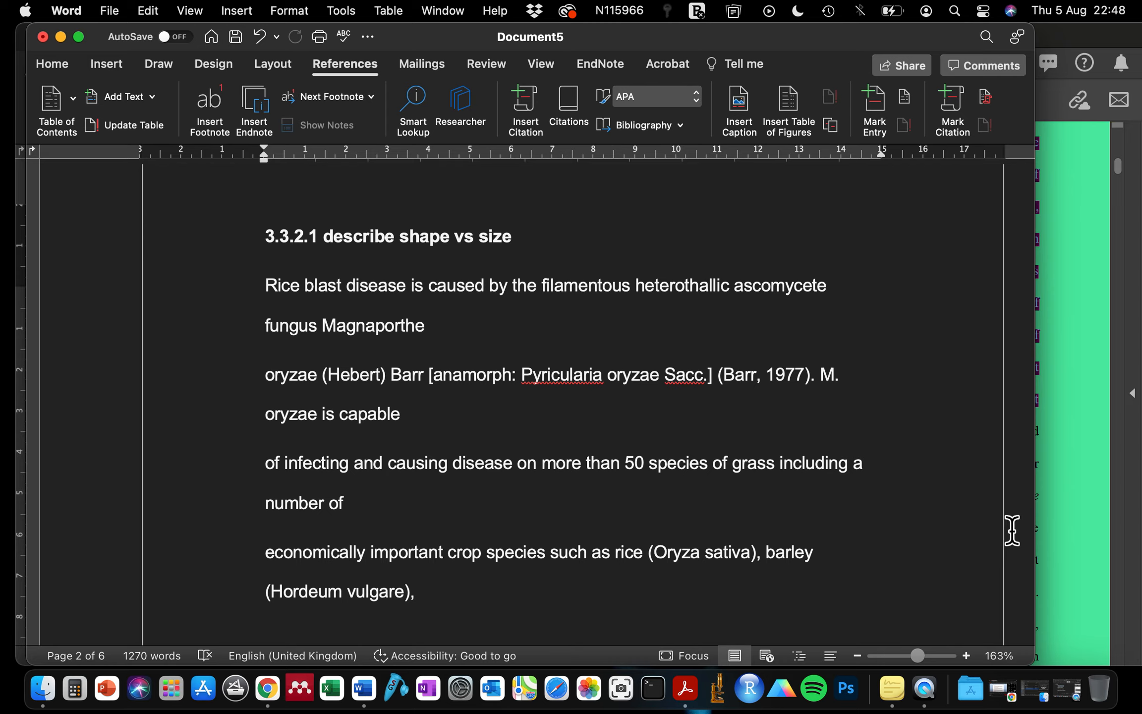
Step: Look at the thesis PDF in Acrobat and return to the table of contents in the Word document
{"action": "left_click", "coordinate": [1066, 252]}
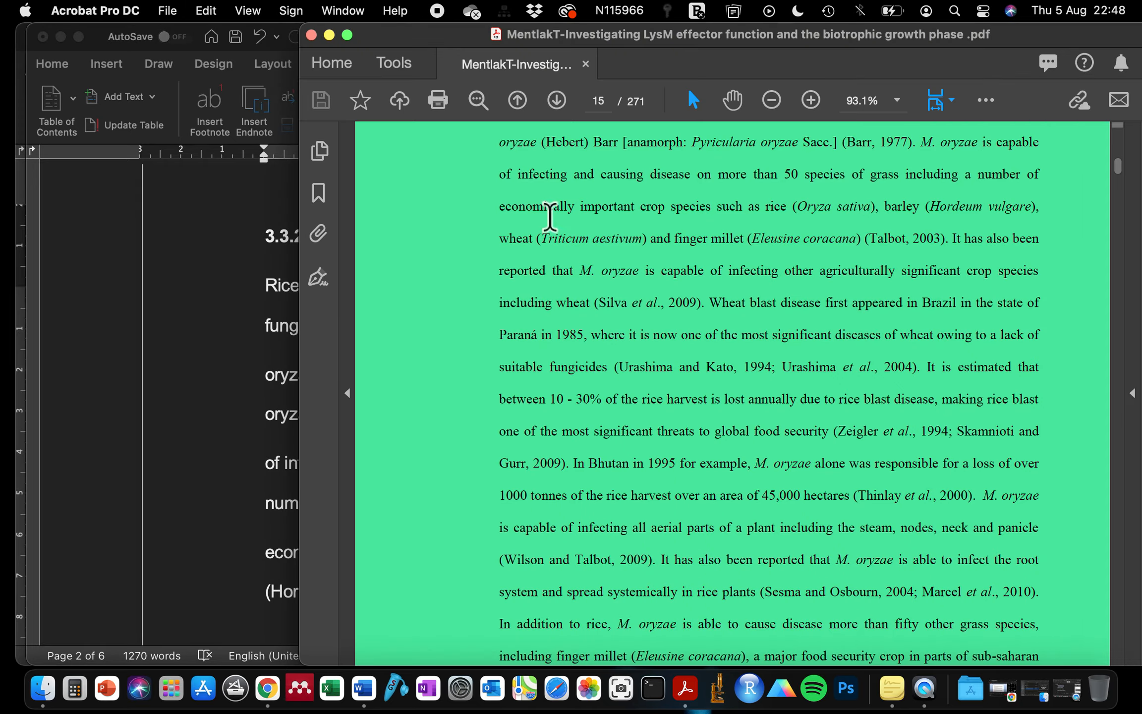
{"action": "left_click", "coordinate": [237, 281]}
{"action": "scroll", "coordinate": [238, 285], "scroll_direction": "up", "scroll_amount": 5}
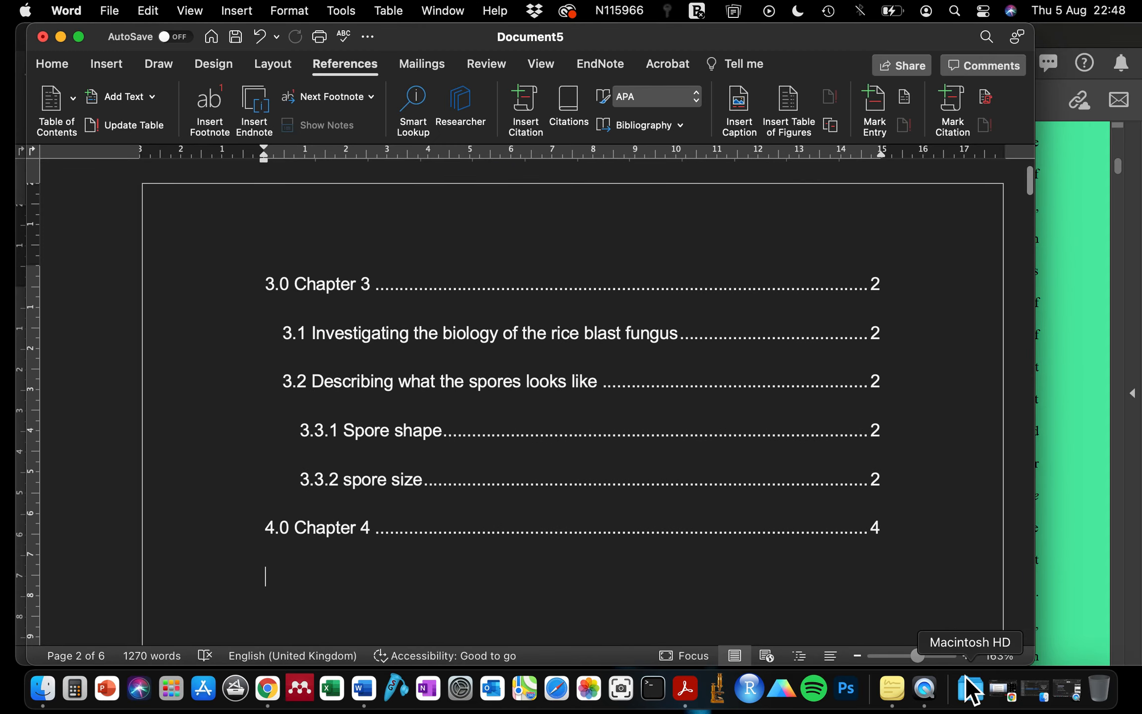